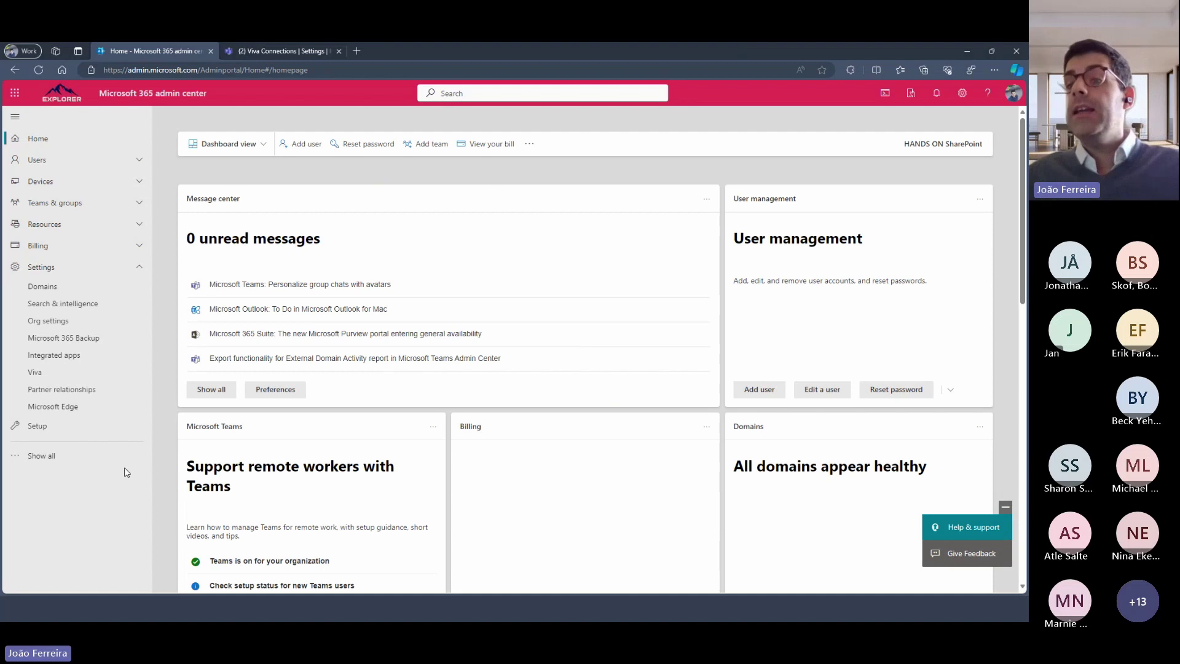
Open the Viva Connections setup and management page from the organization's Microsoft Viva settings
click(43, 272)
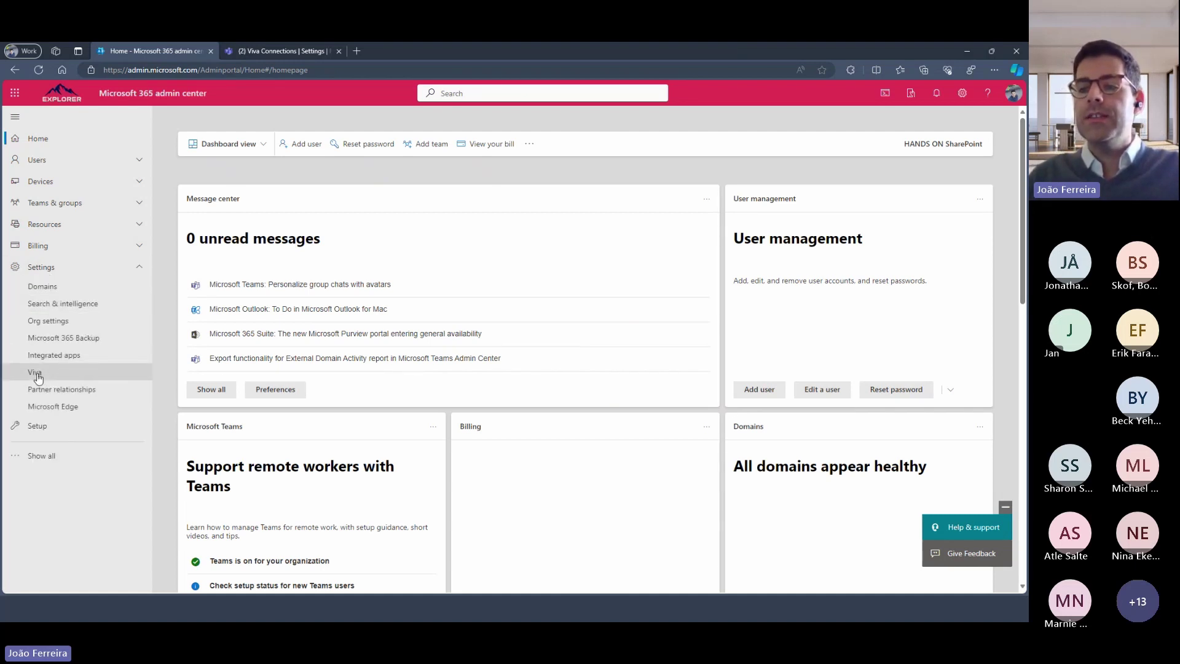
click(35, 373)
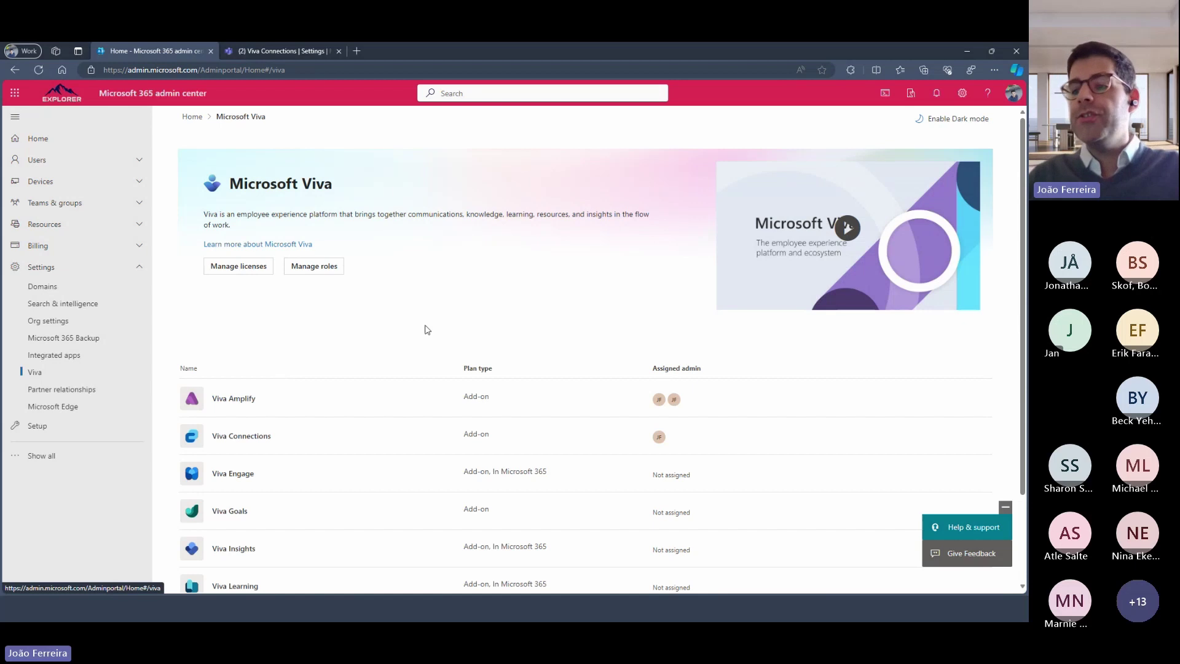
scroll(424, 330, down, 1)
scroll(420, 334, down, 1)
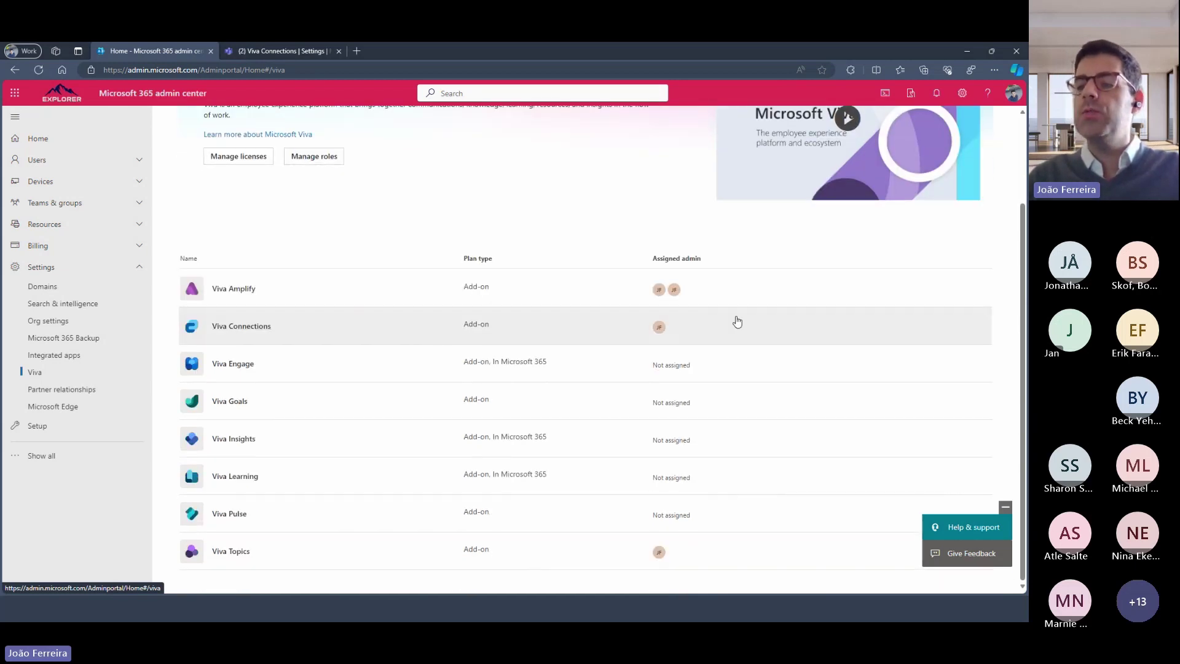
click(1005, 506)
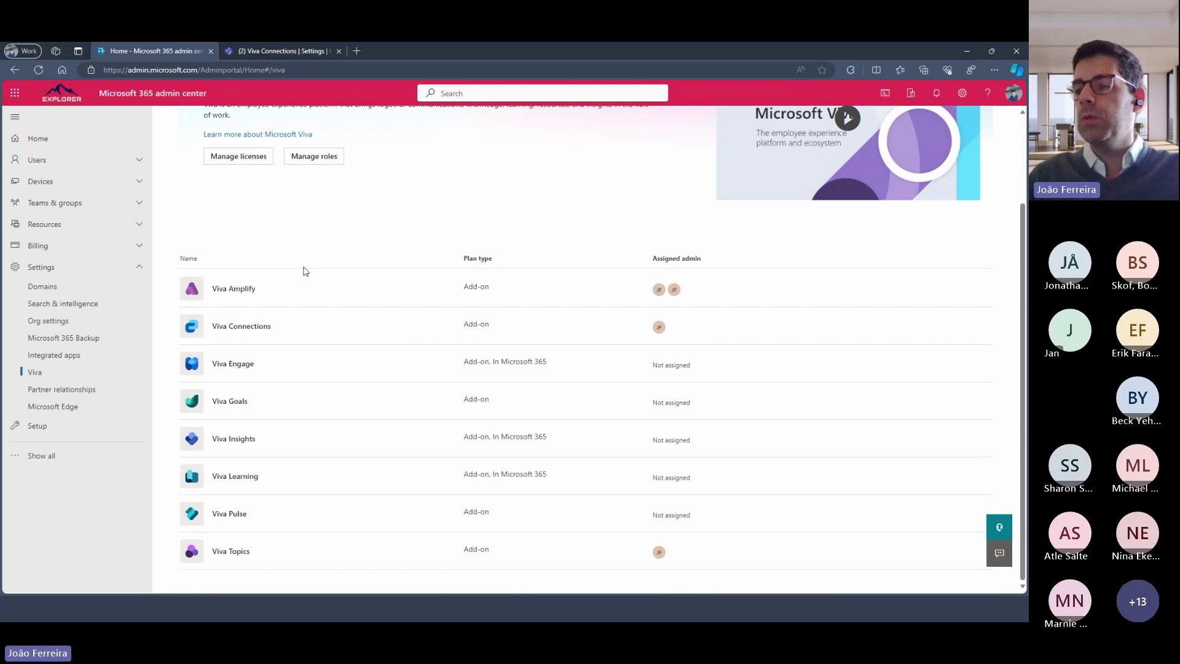
click(240, 327)
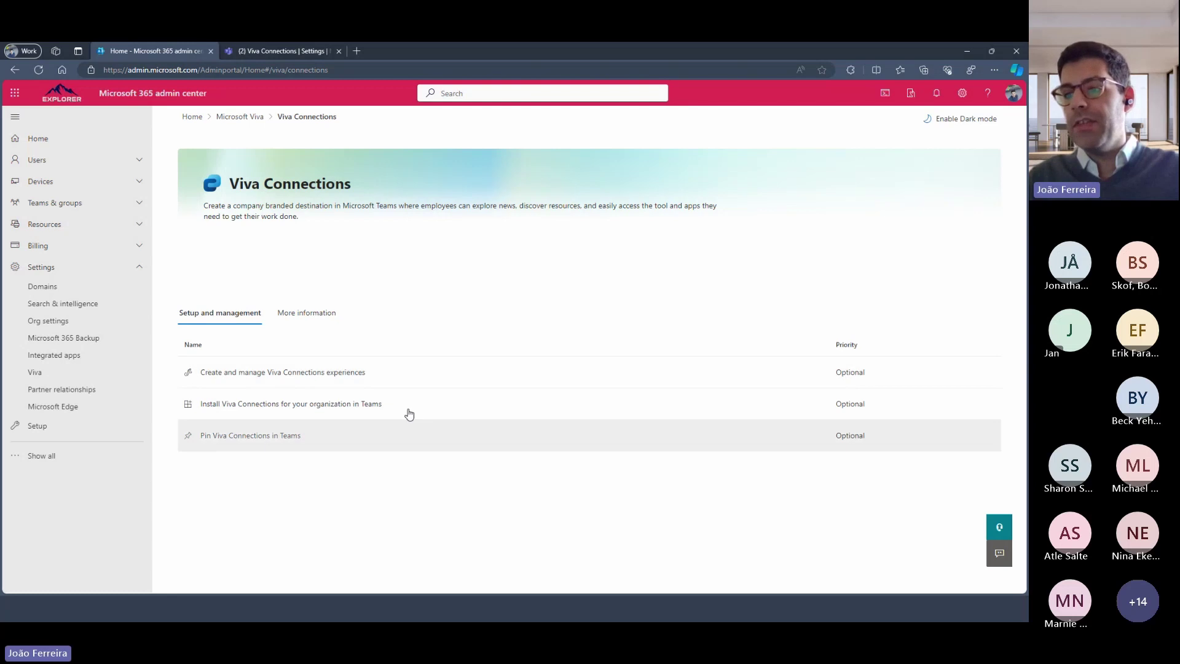
Review the instructions for pinning Viva Connections in Teams, and open the page for creating and managing Viva Connections experiences
click(265, 436)
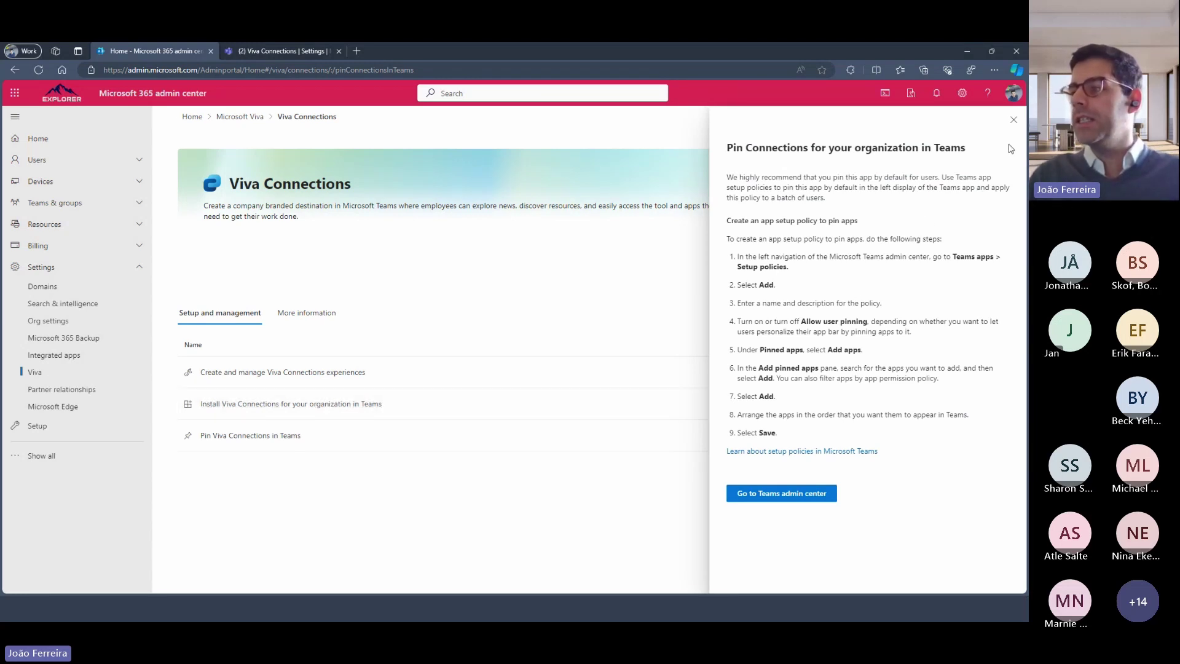
click(1014, 119)
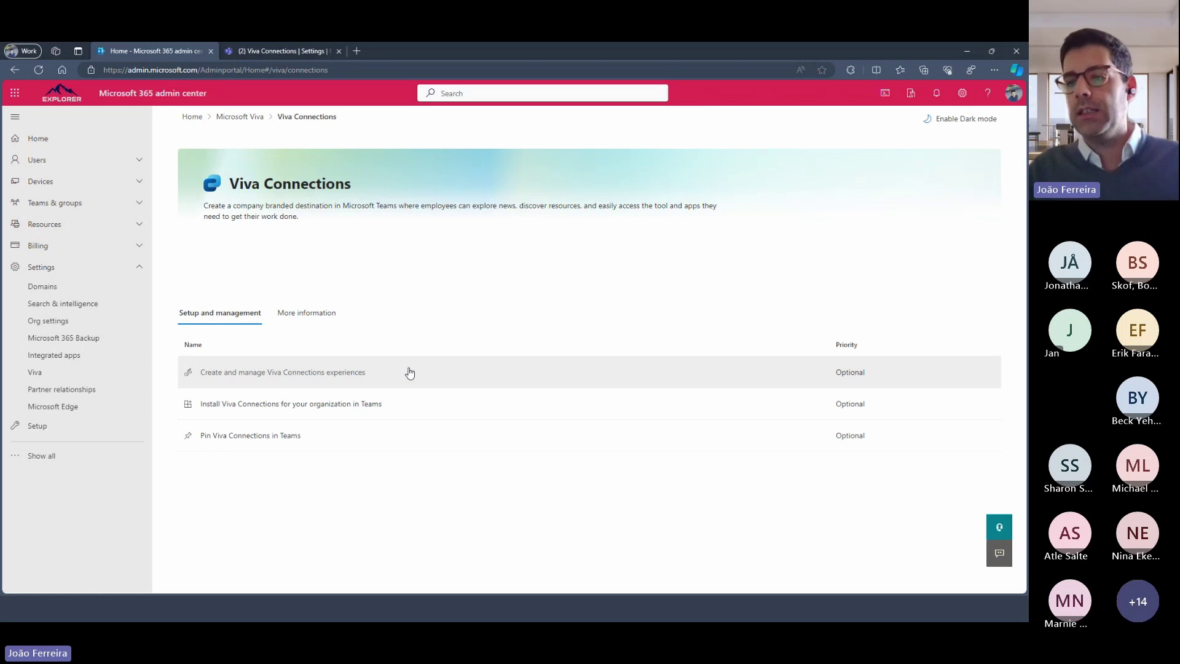
click(410, 373)
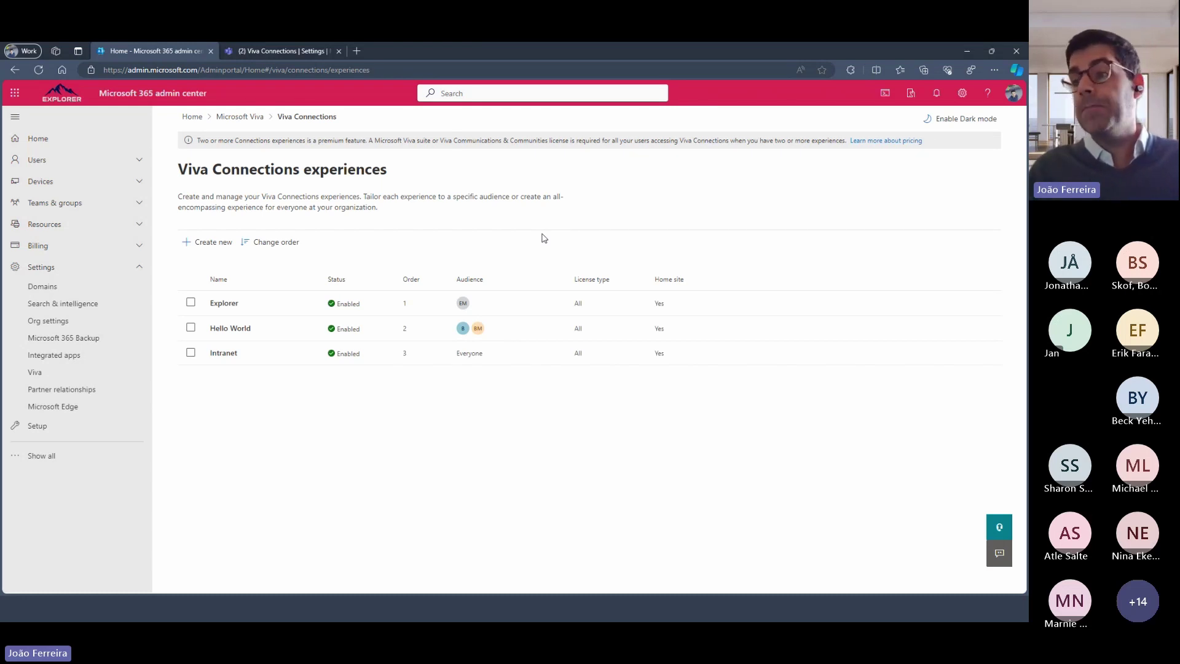
Try to create a brand-new Connections experience named Teams Nation without a description, and leave the setup
click(198, 246)
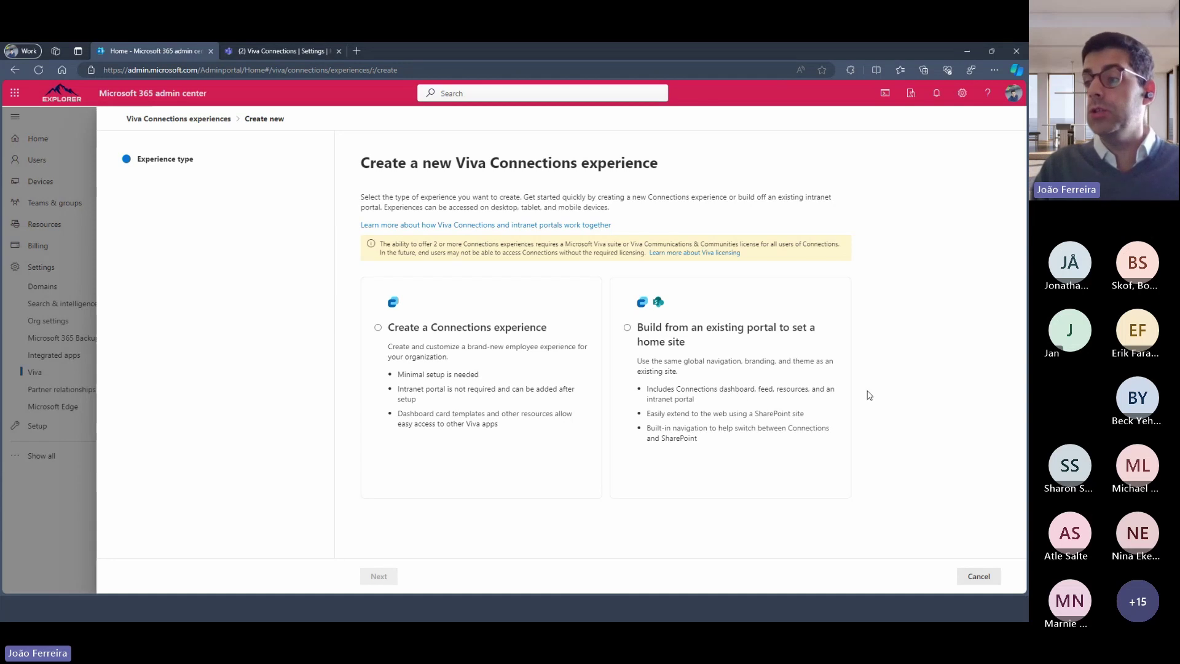
click(476, 351)
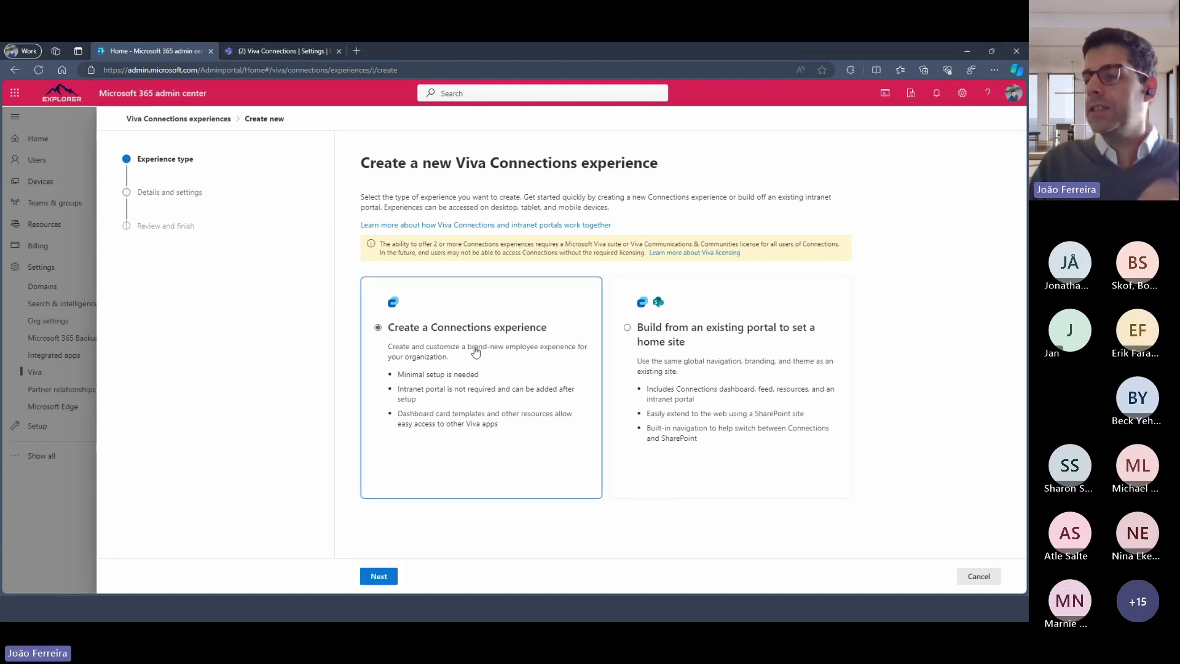
click(378, 578)
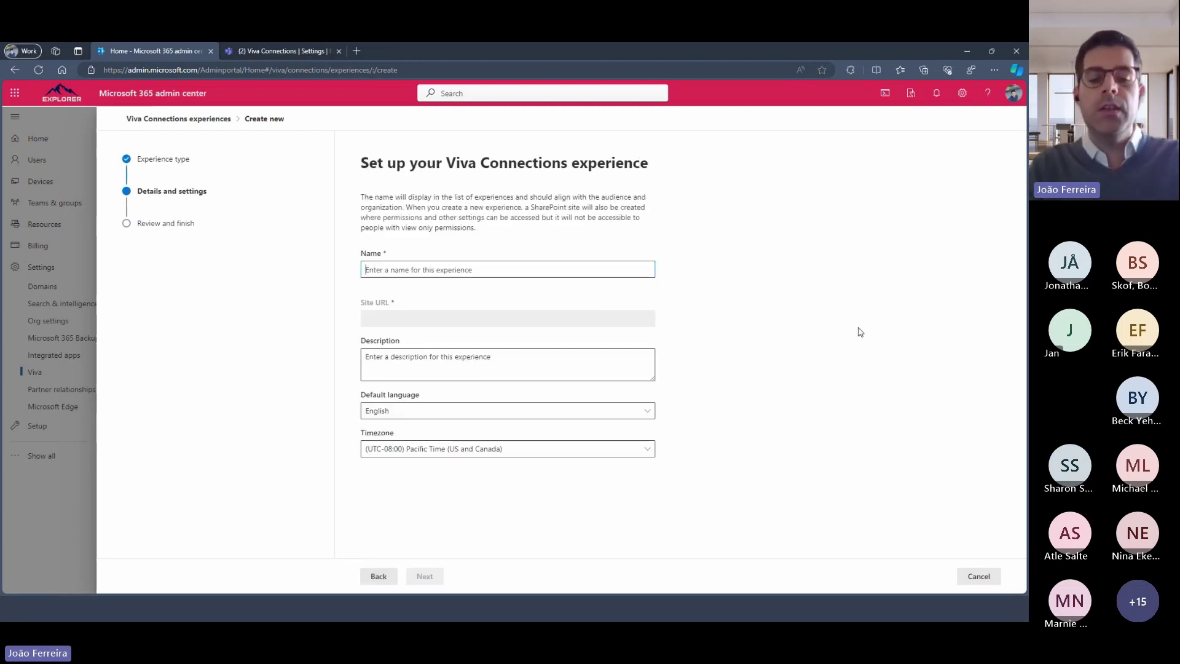
text(Teams)
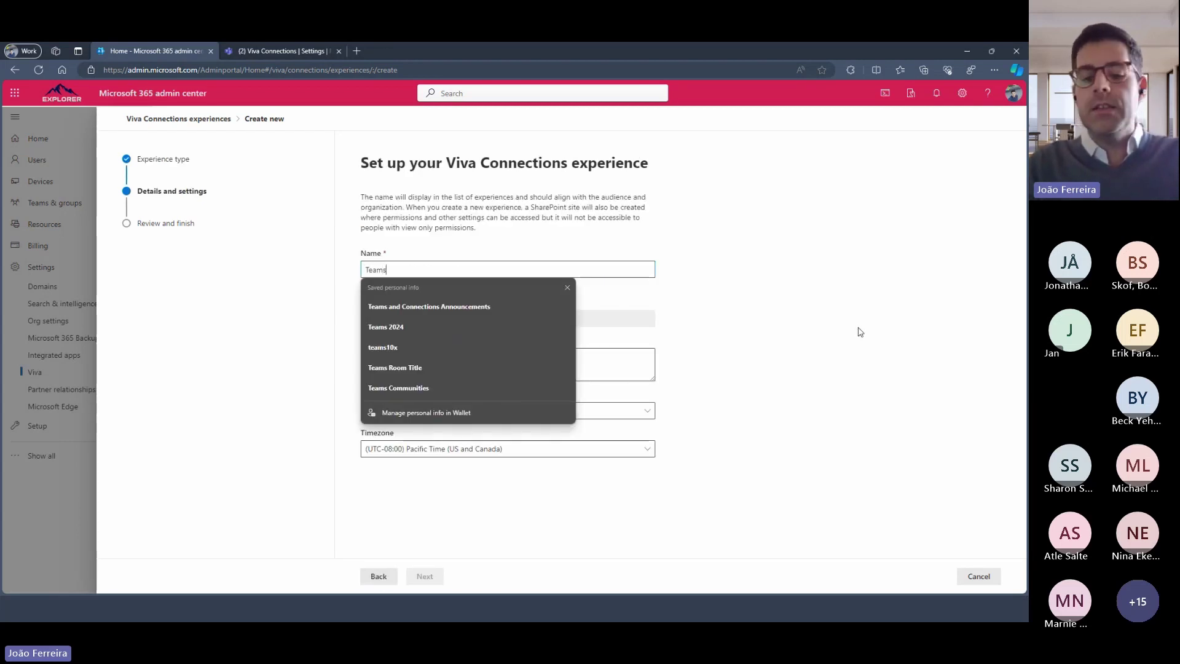
text( Nation)
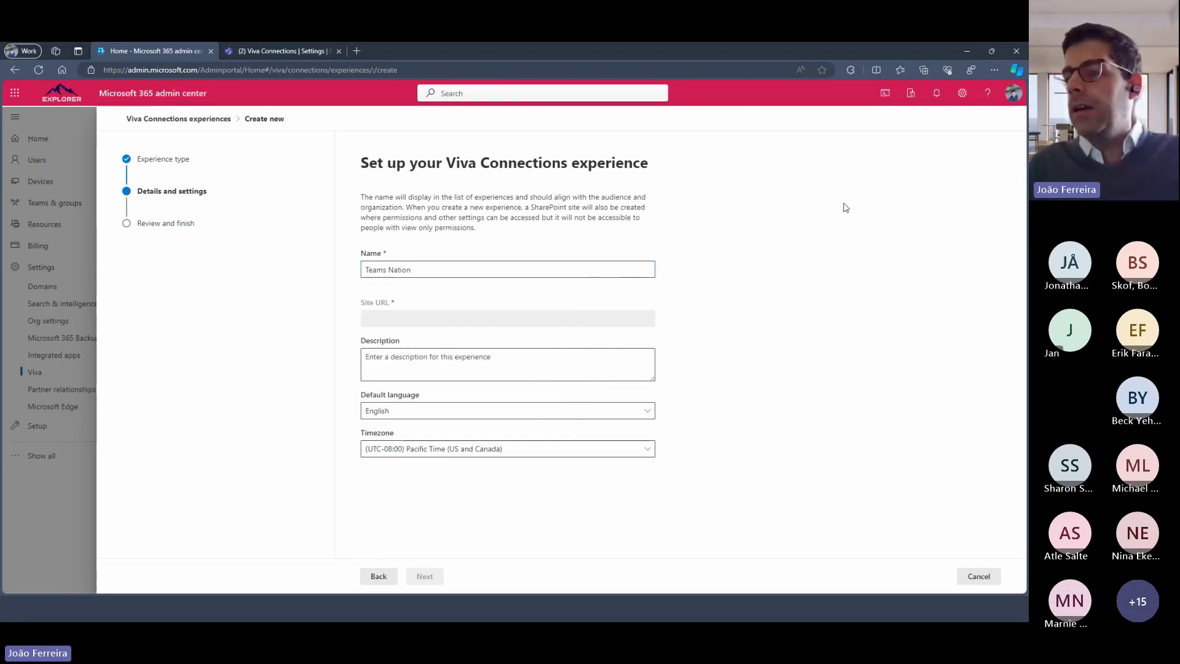
click(529, 370)
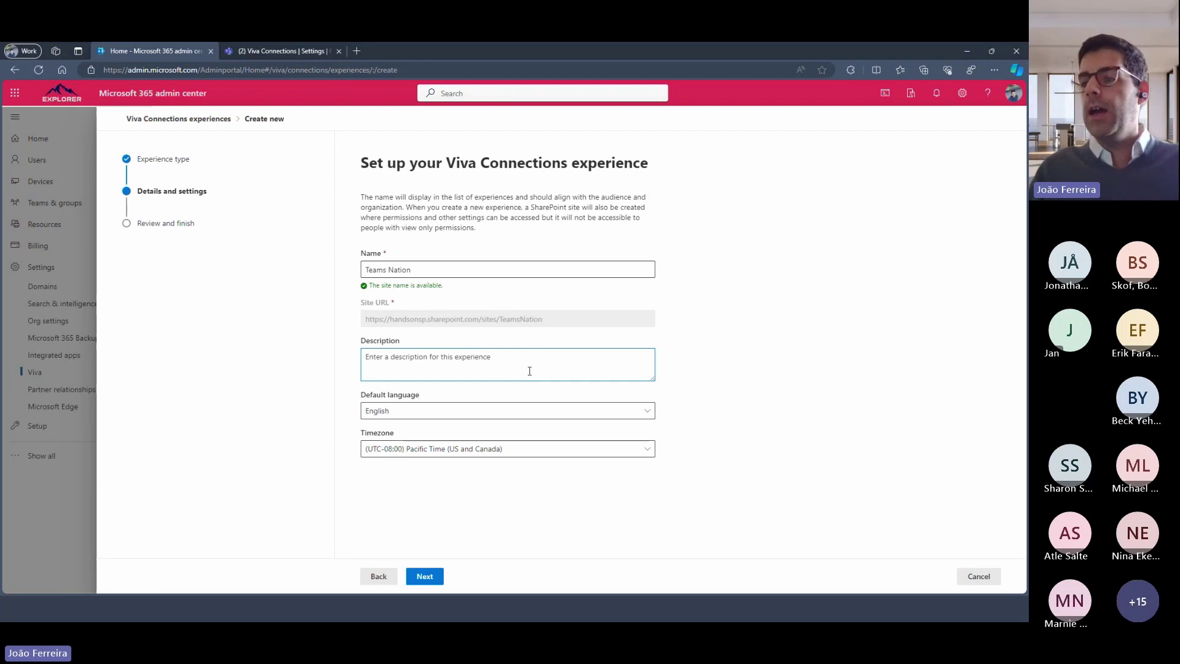
click(425, 578)
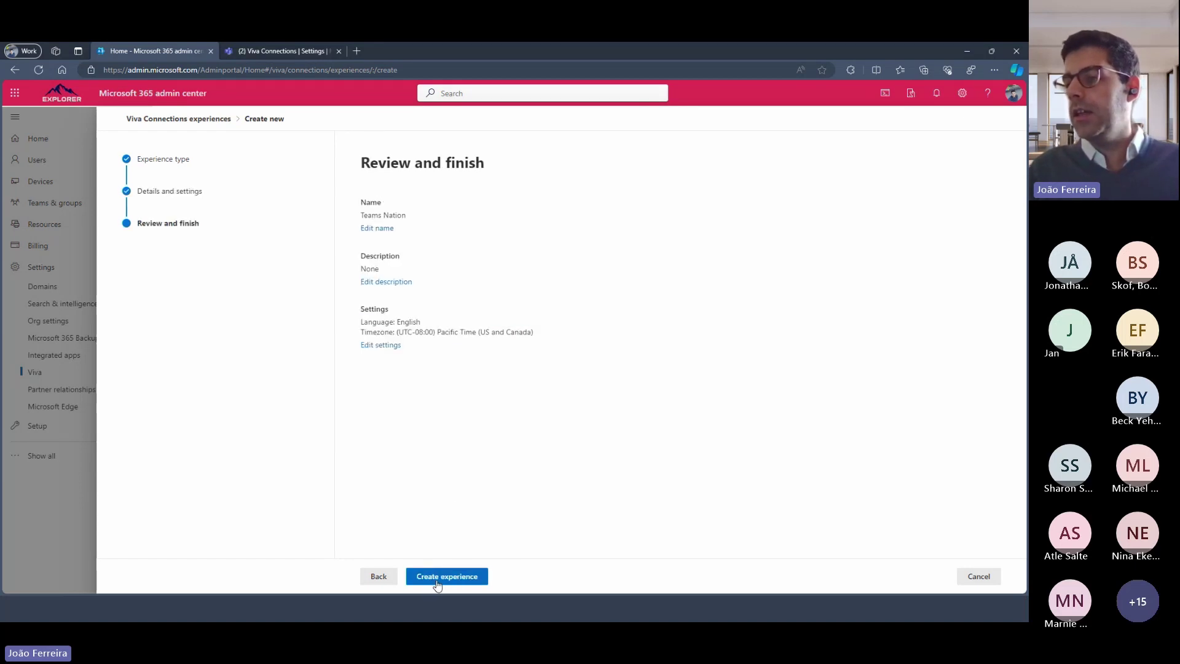
click(466, 581)
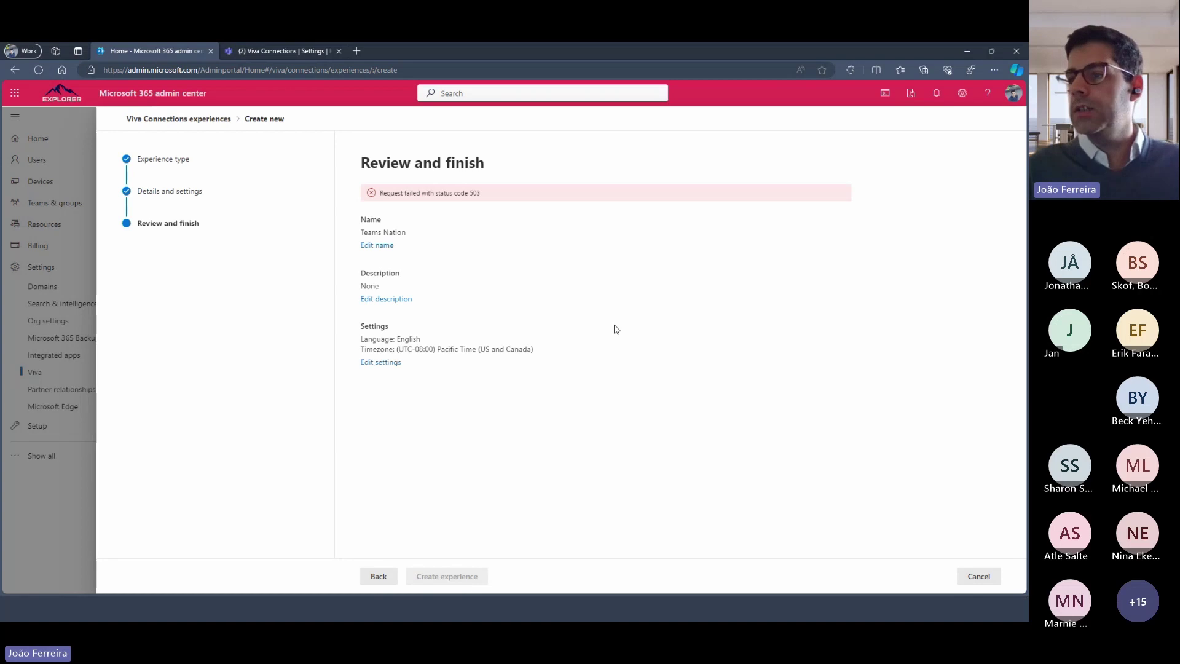
drag(391, 193, 689, 194)
click(714, 312)
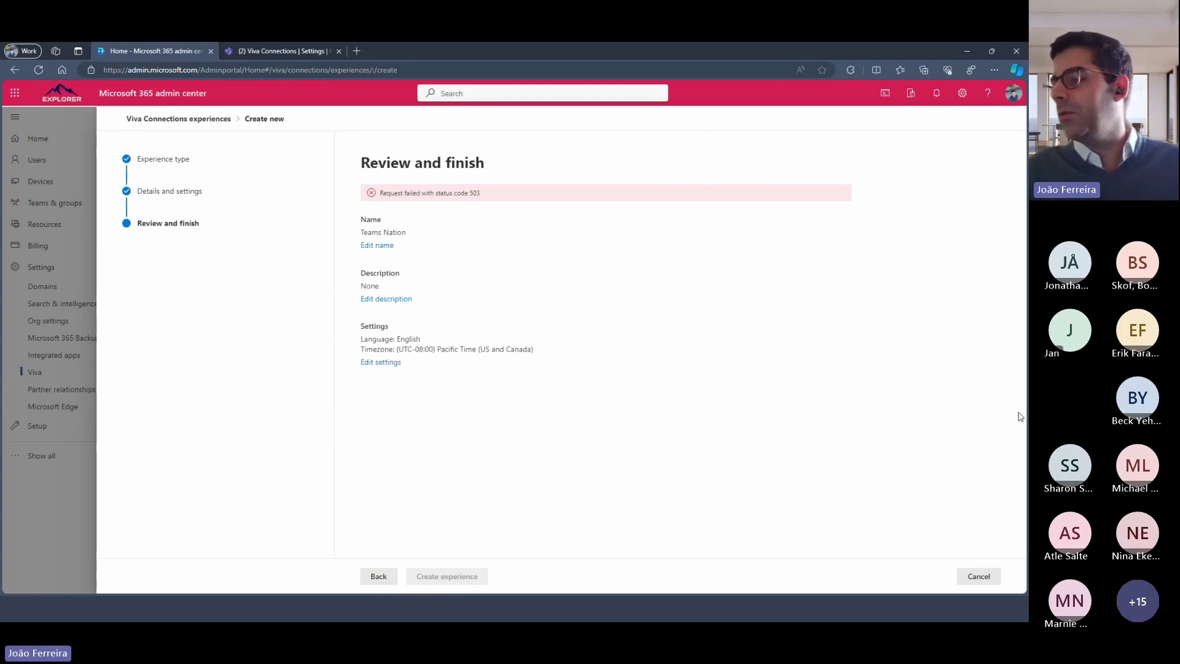
click(980, 577)
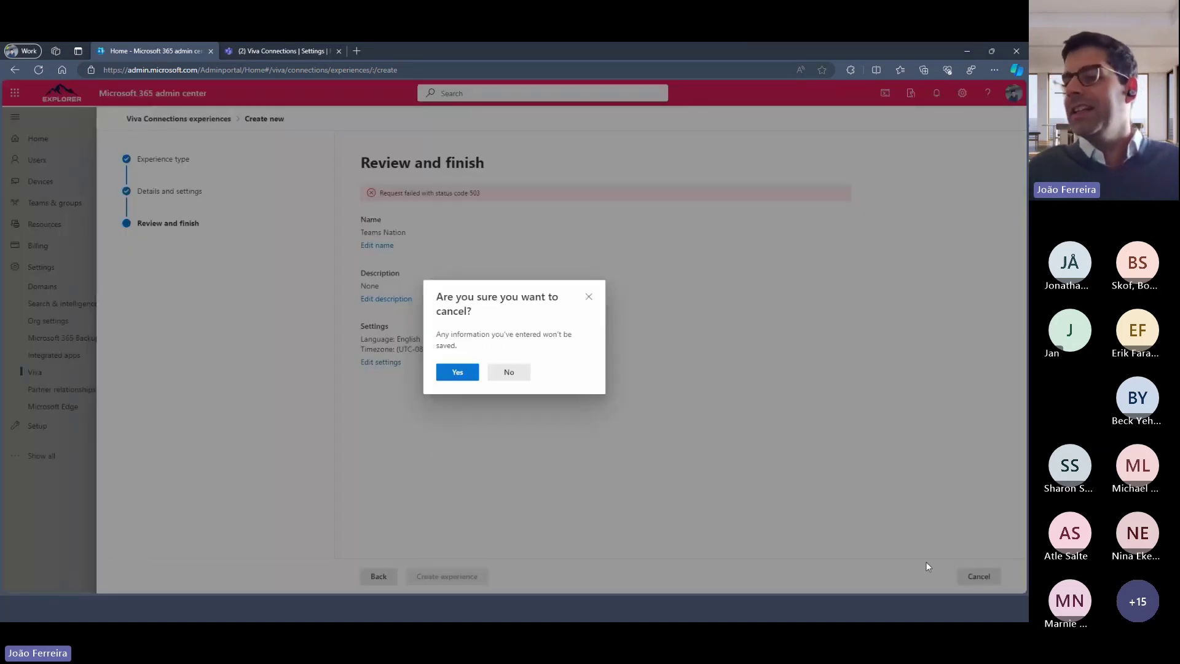
click(457, 373)
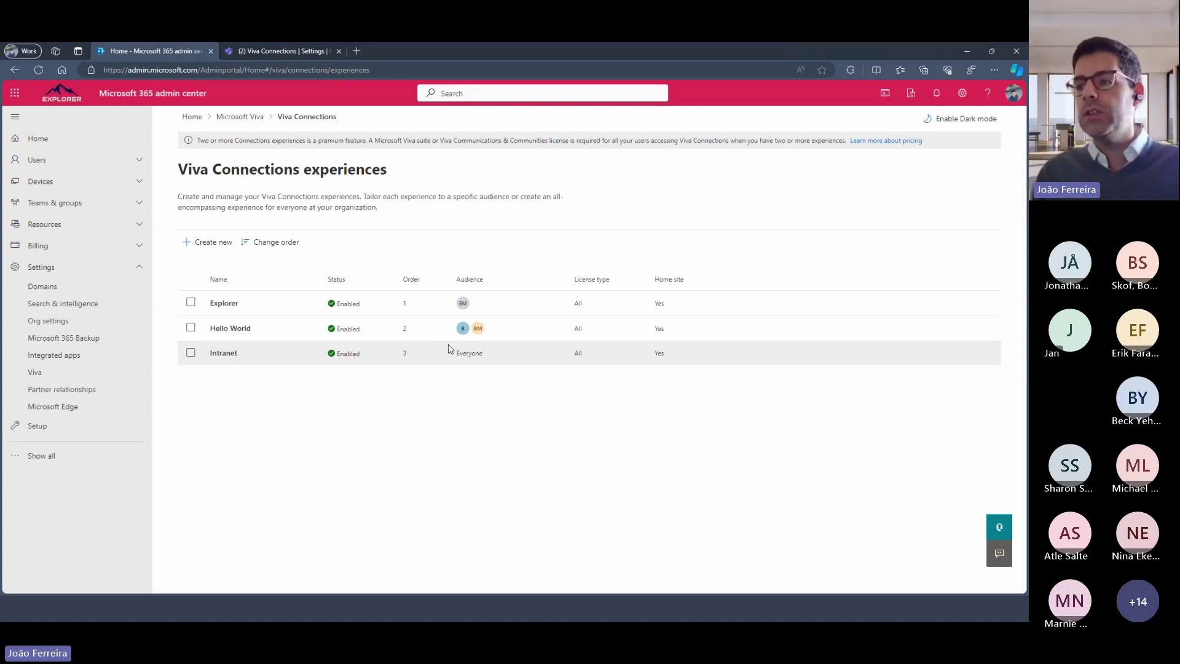
Examine the order of the Viva Connections experiences and the audience settings of the Explorer experience
click(270, 242)
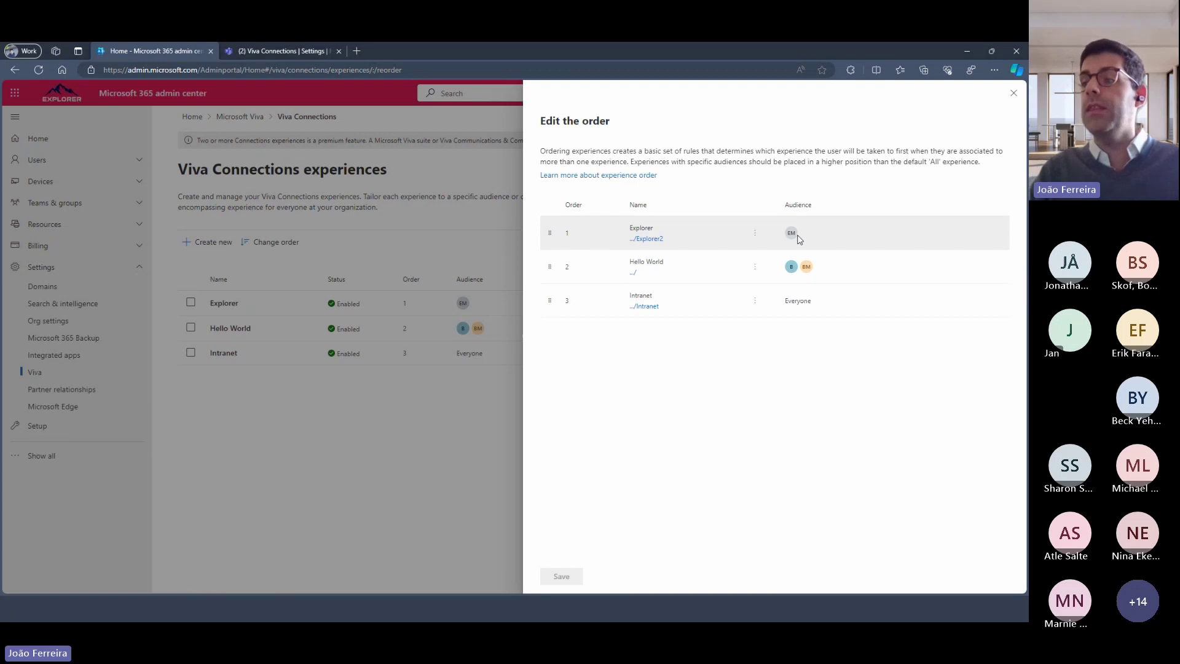
click(1014, 93)
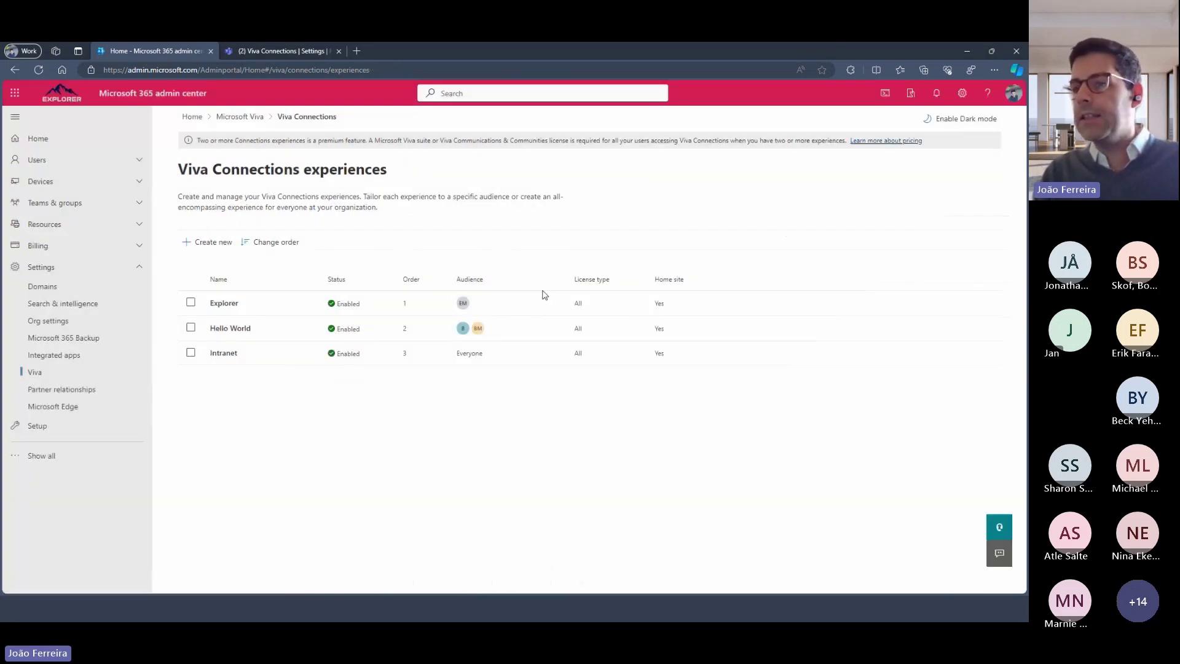
click(193, 305)
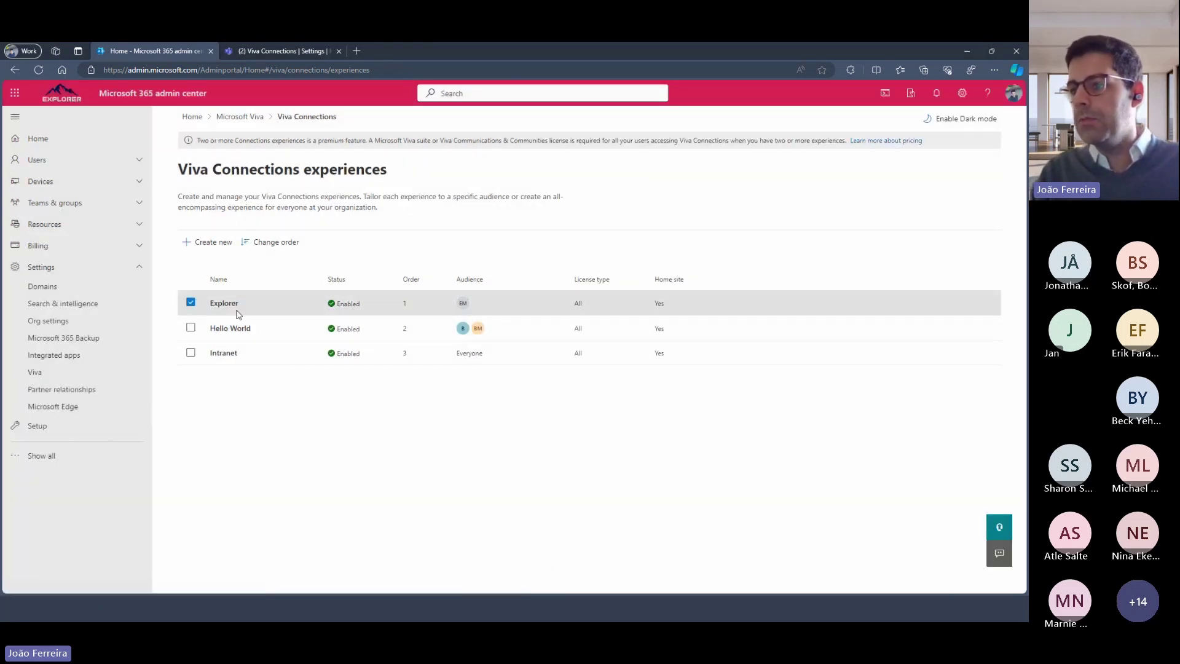
click(229, 304)
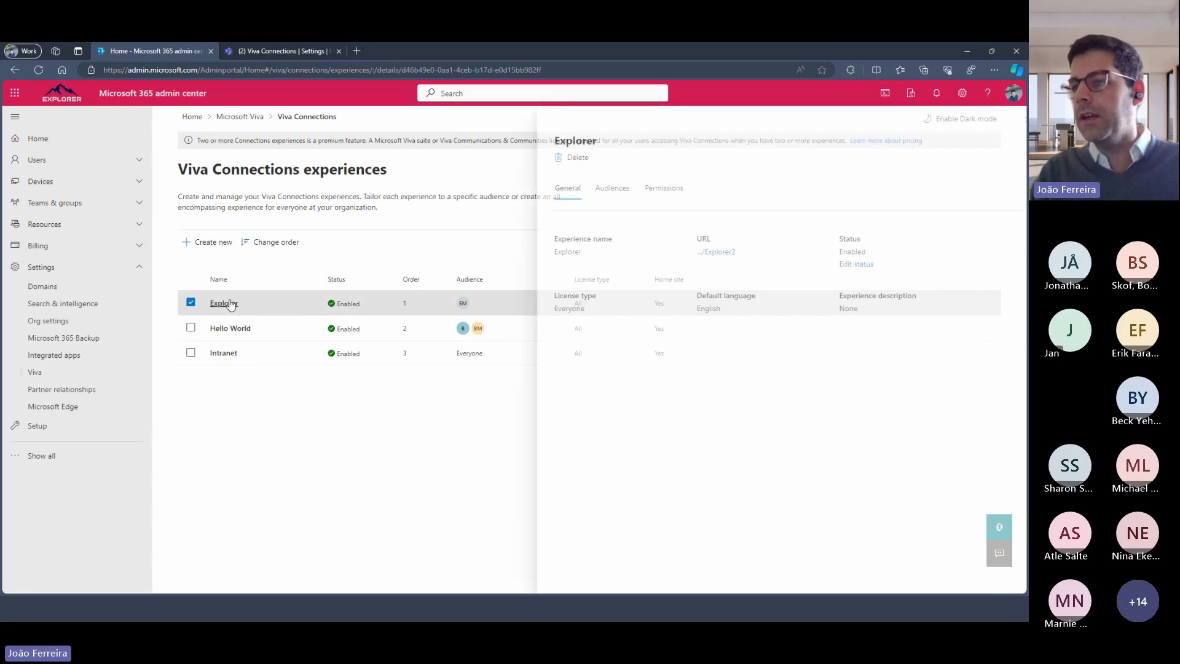
click(590, 189)
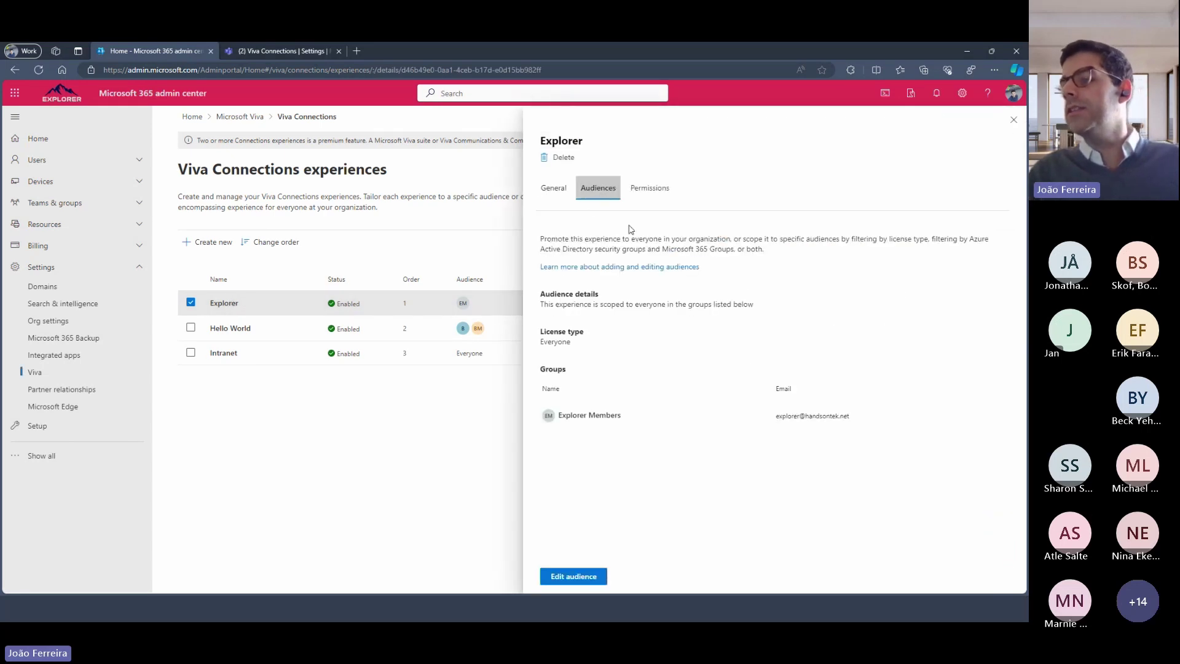
click(561, 577)
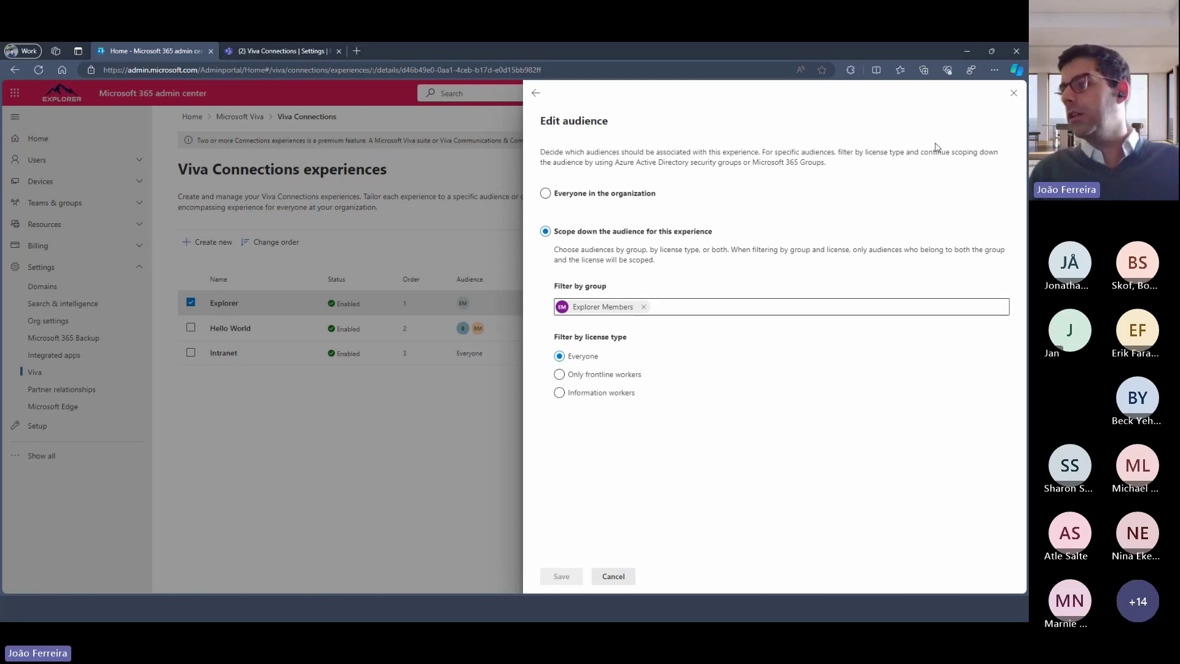
click(1012, 97)
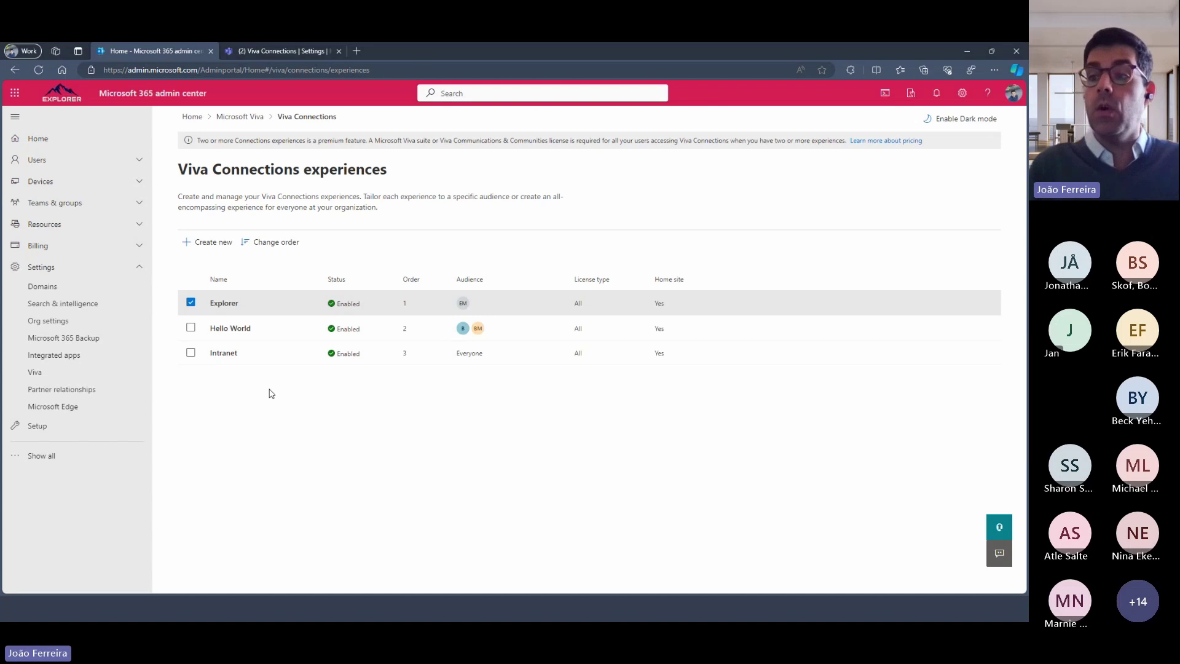
Switch to Viva Connections in Microsoft Teams and look through the dashboard, resources and Viva apps on its home page
click(299, 52)
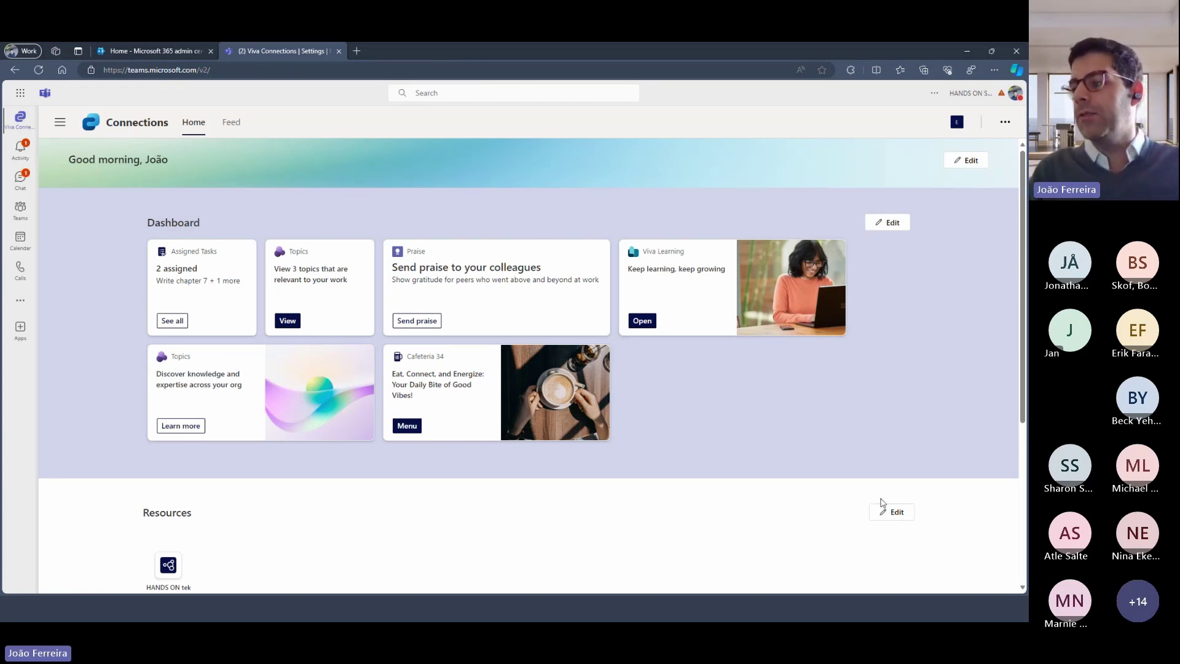
scroll(807, 365, down, 3)
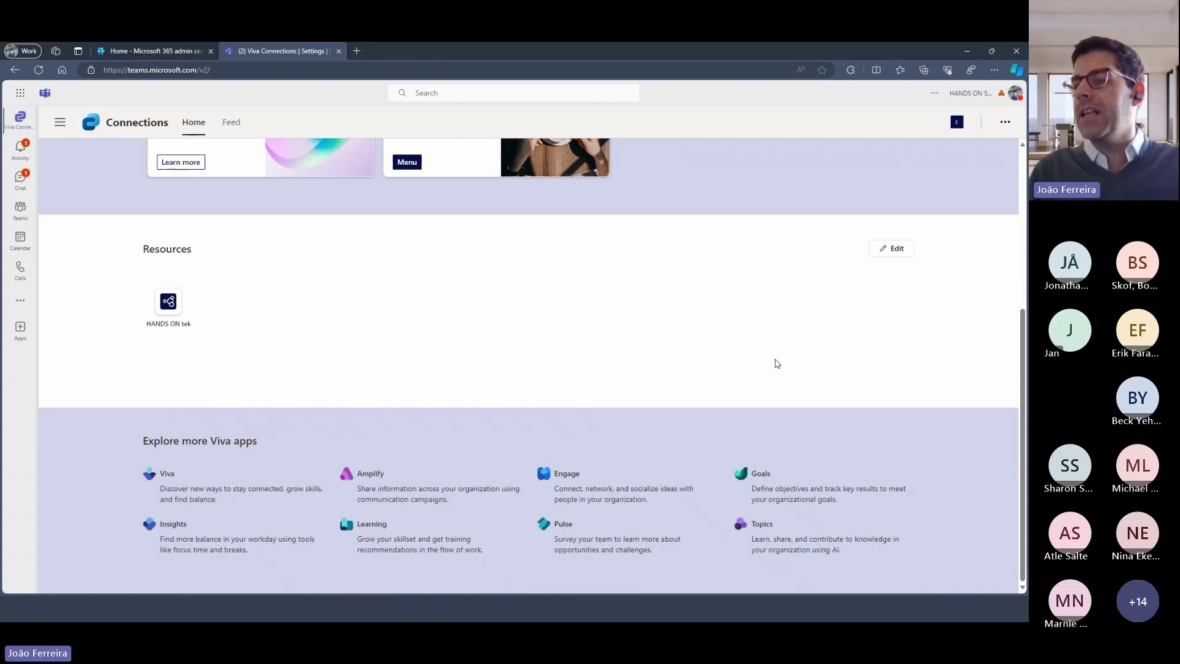
scroll(775, 363, up, 4)
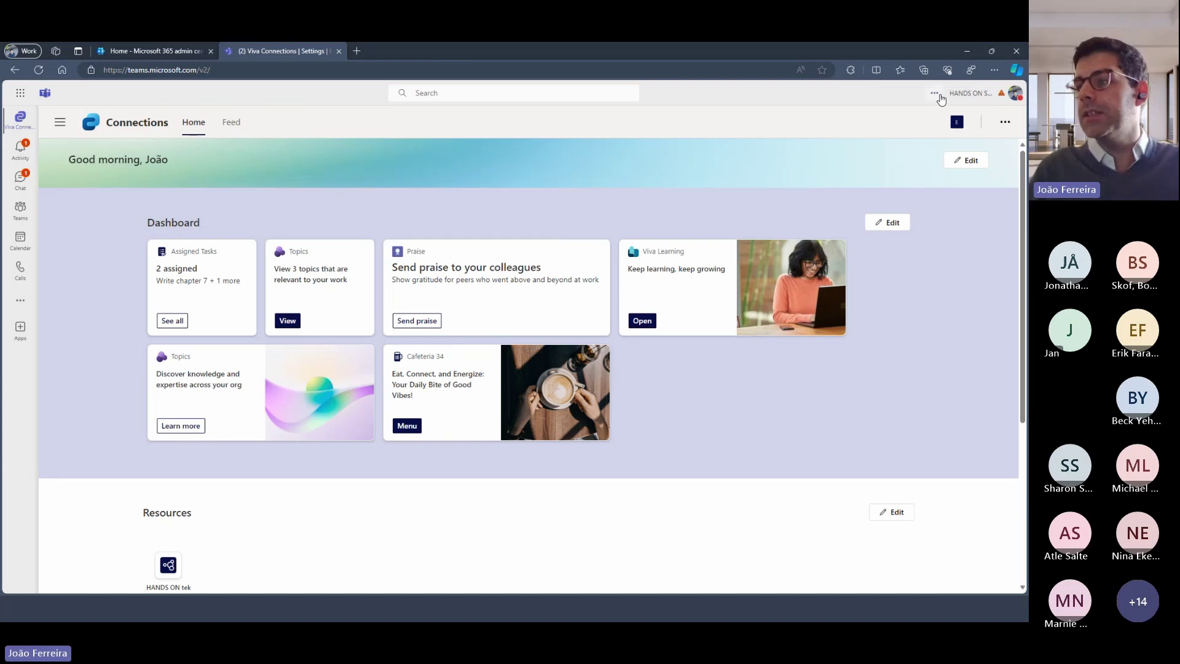
Open the Connections dashboard for editing and add a News card after the Cafeteria 34 card
click(893, 223)
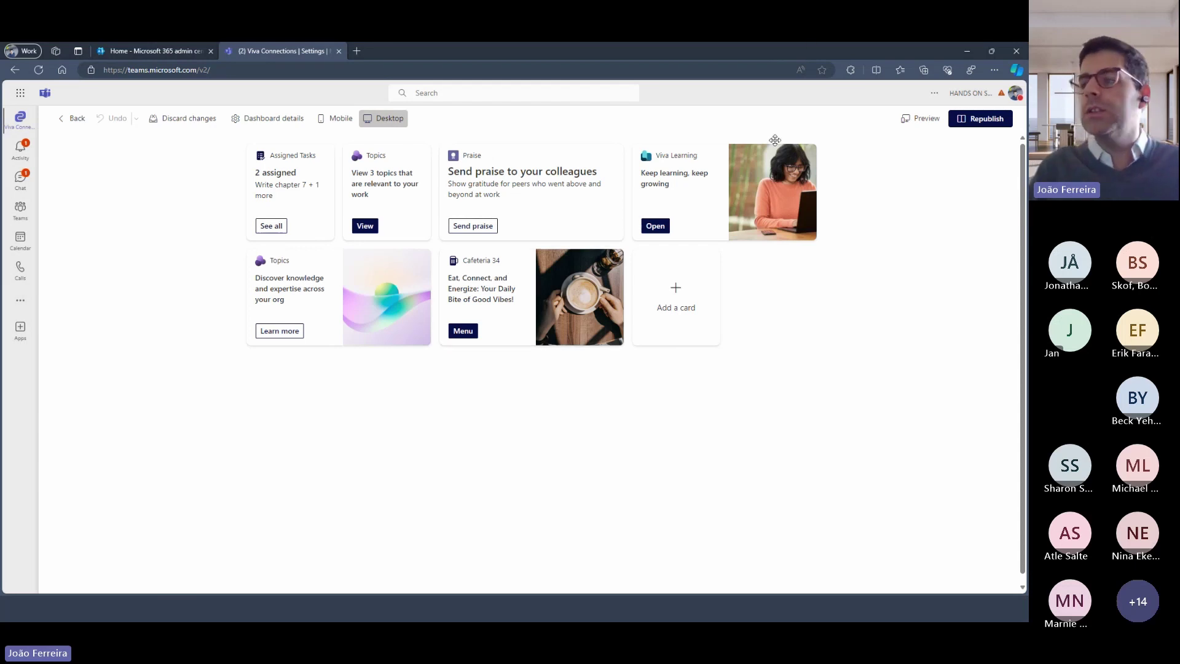
mouse_move(717, 163)
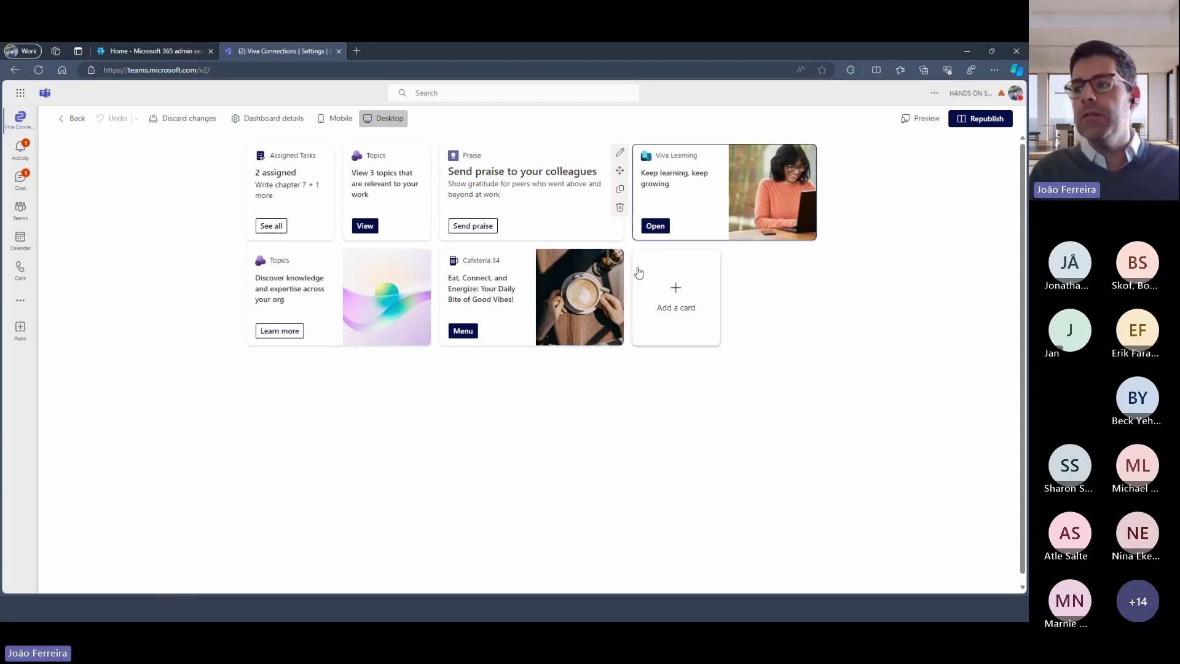
click(654, 299)
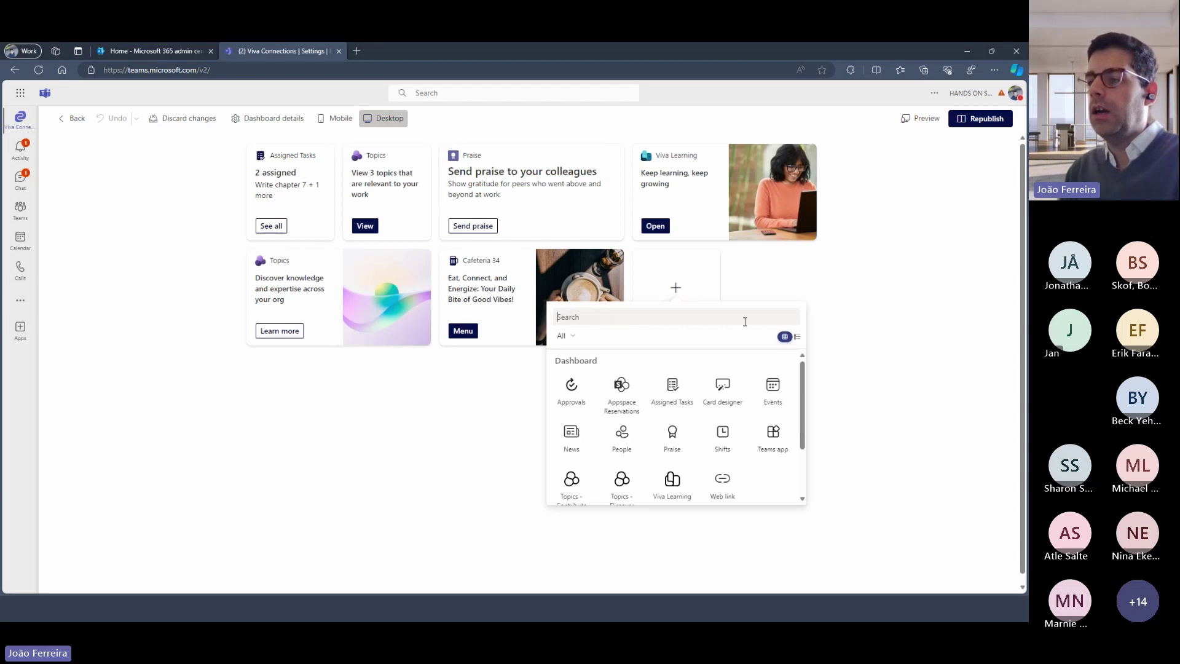
scroll(787, 408, down, 2)
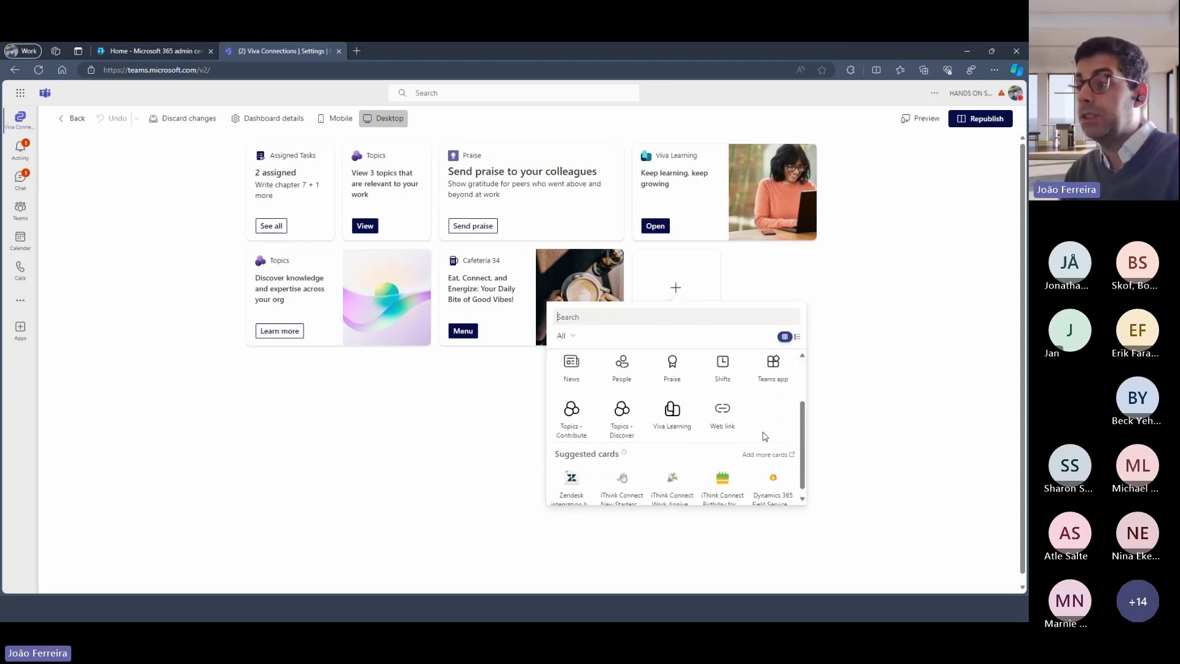
scroll(765, 436, up, 2)
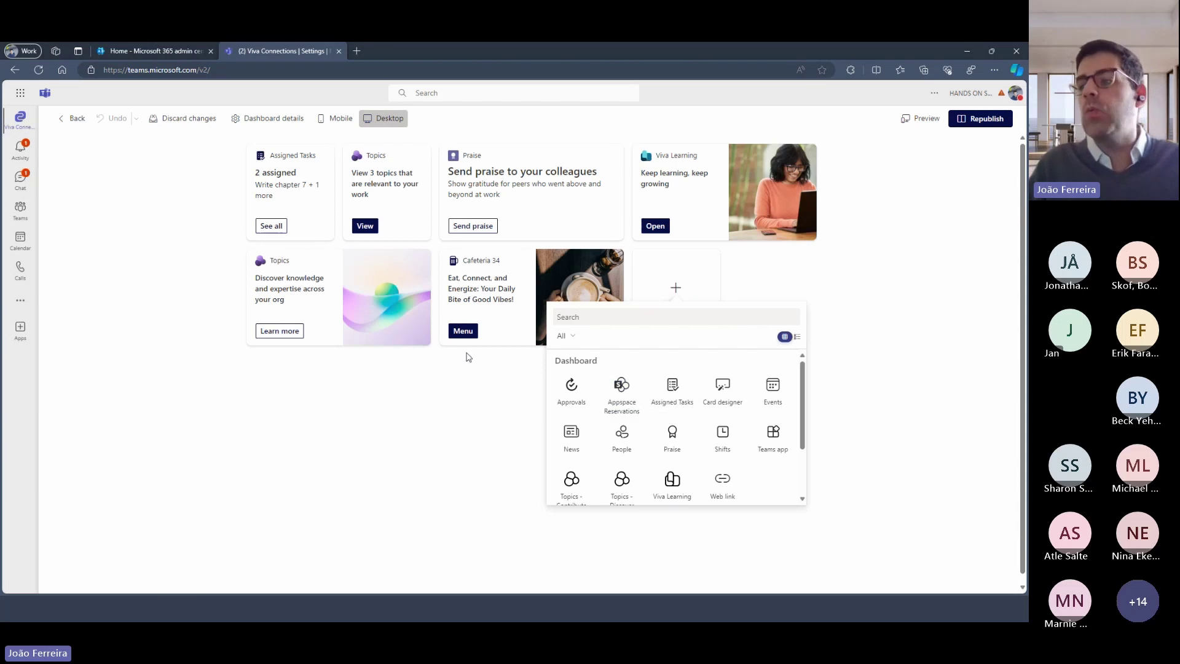
click(567, 442)
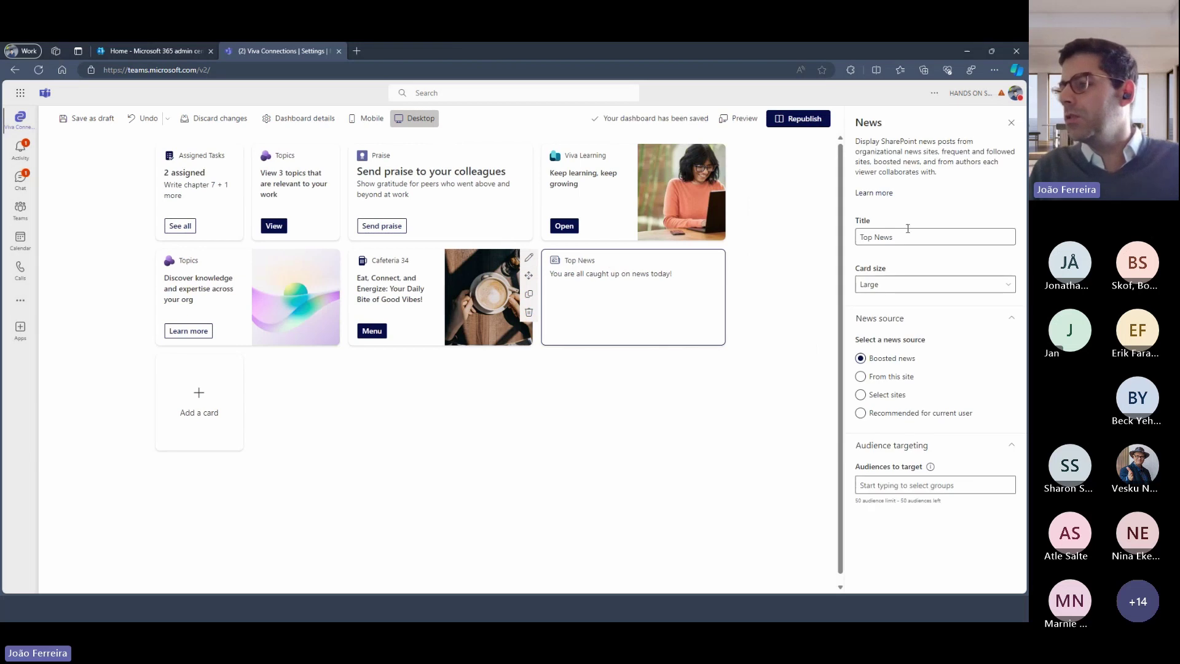
Set the Top News card's news source to selected sites and choose the Intranet site
click(961, 286)
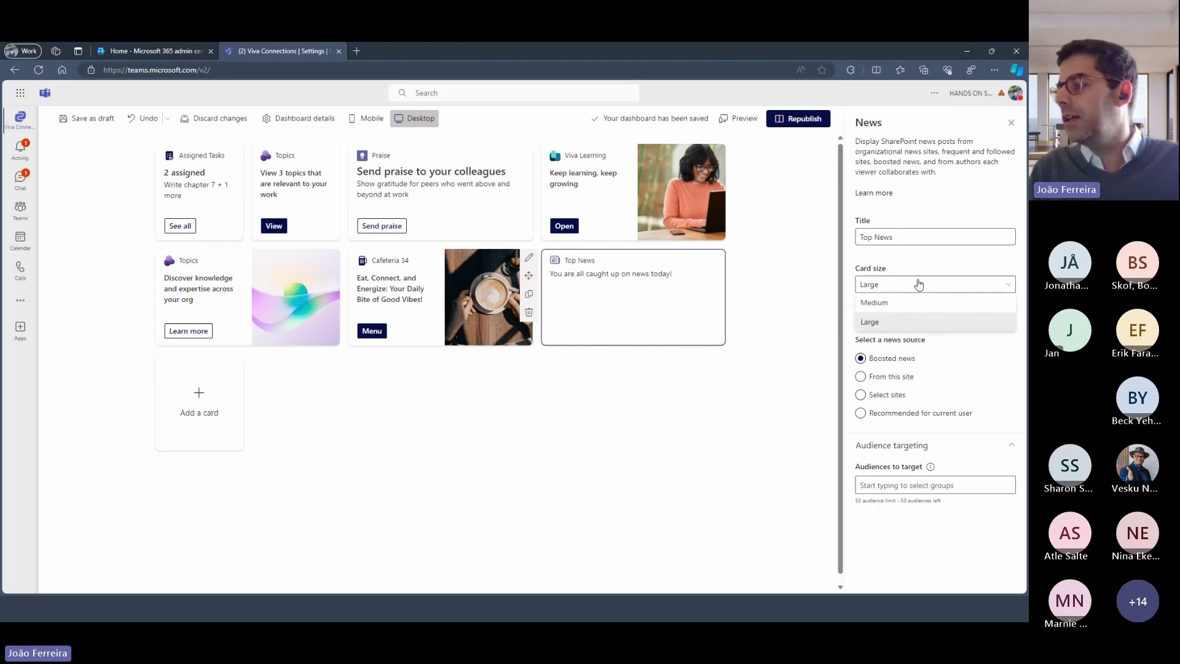
click(964, 388)
click(907, 386)
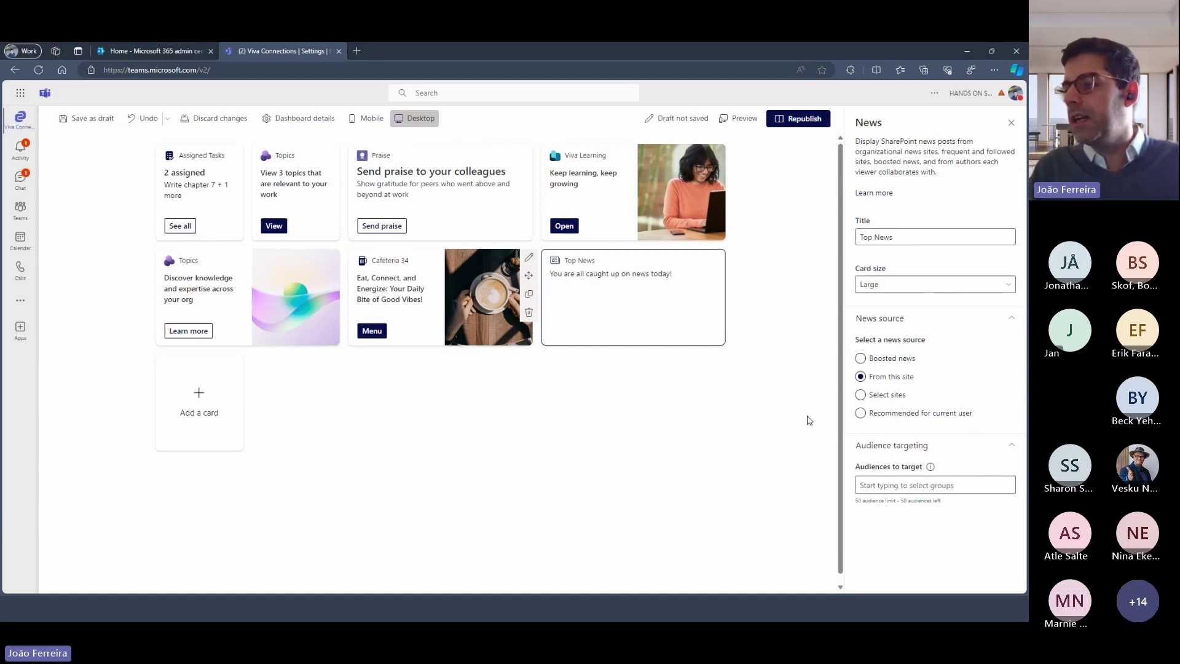
click(878, 398)
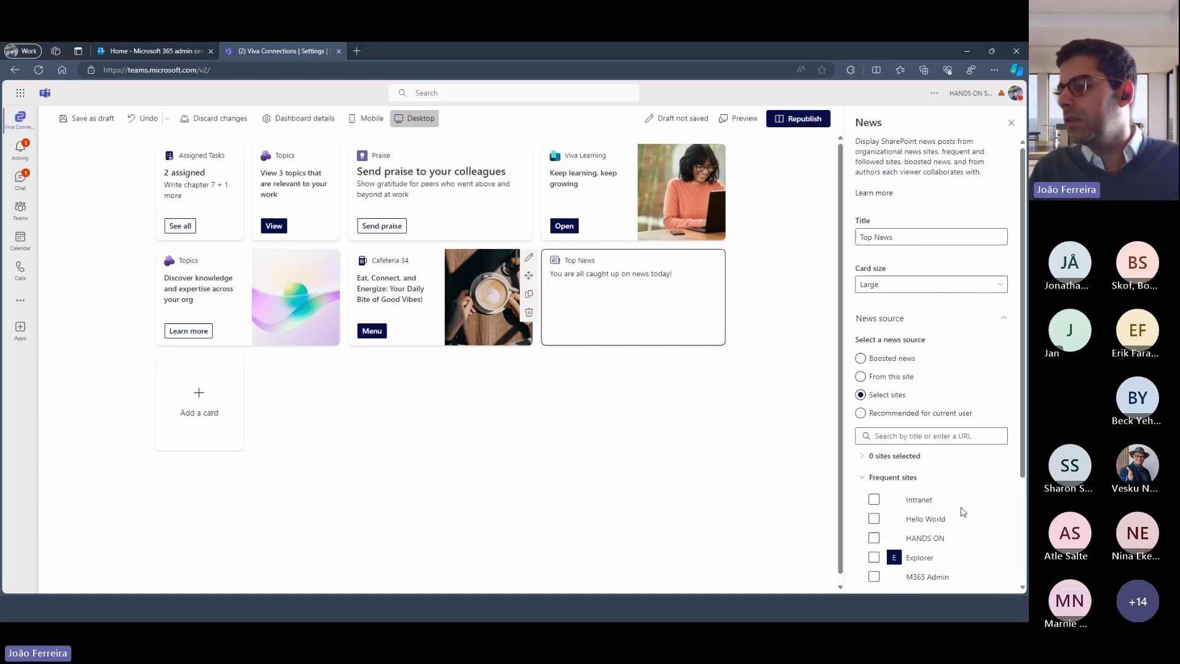
click(882, 503)
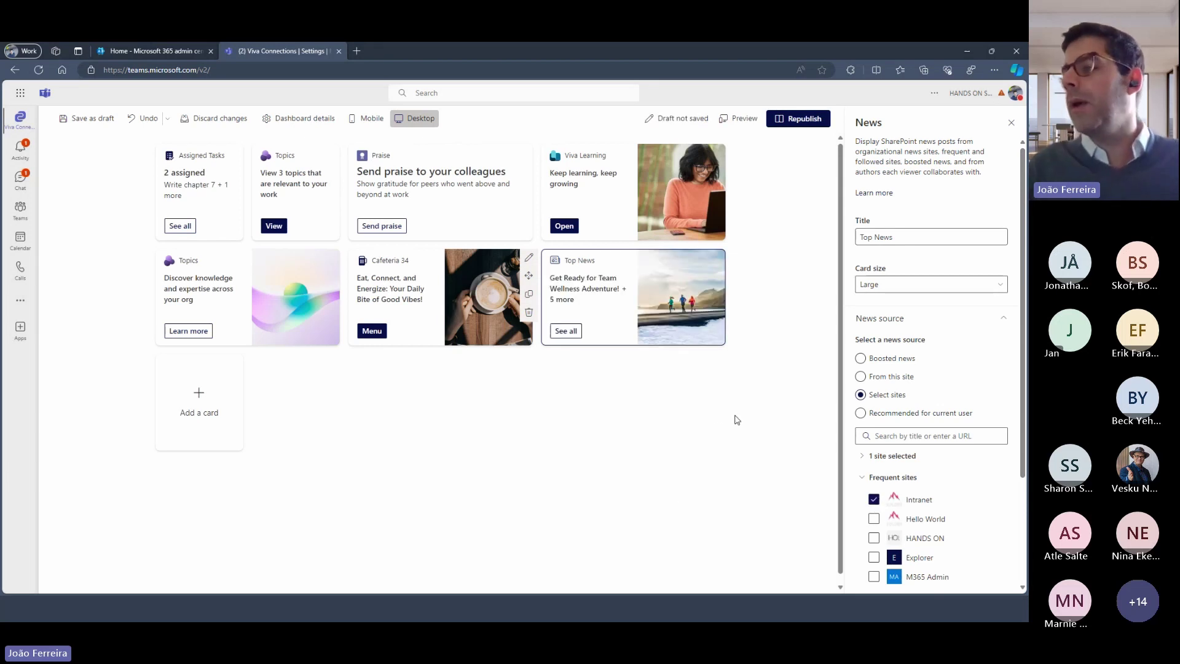
Preview the dashboard and look through the contents of the Top News and Cafeteria 34 cards
click(726, 118)
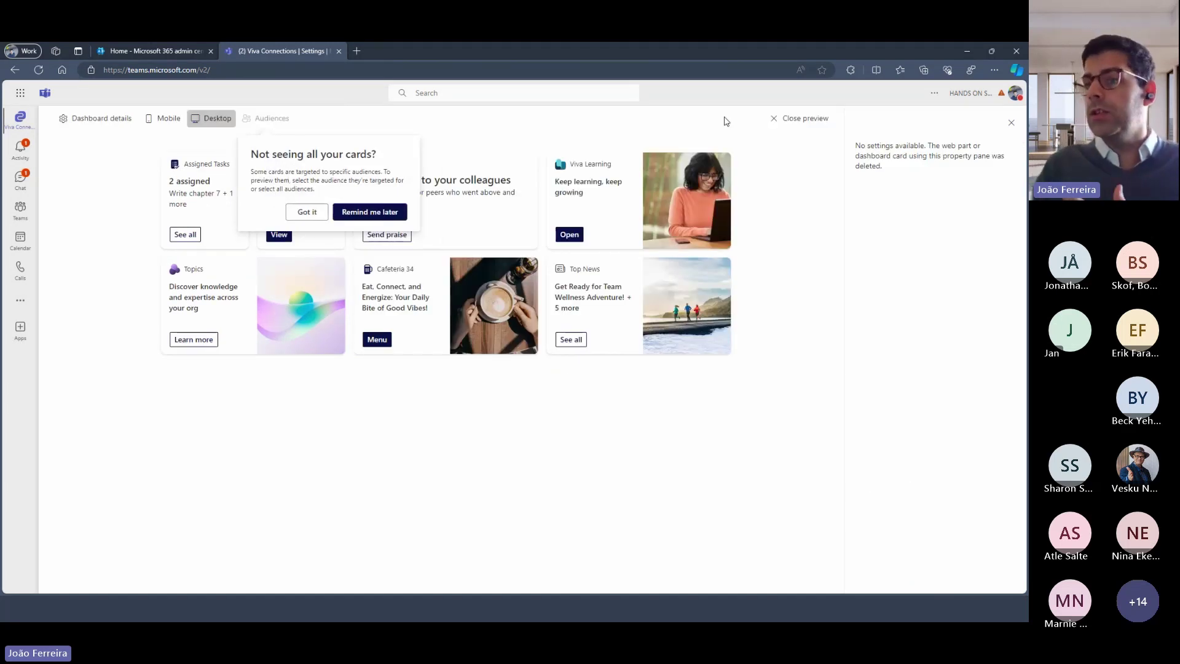
click(584, 340)
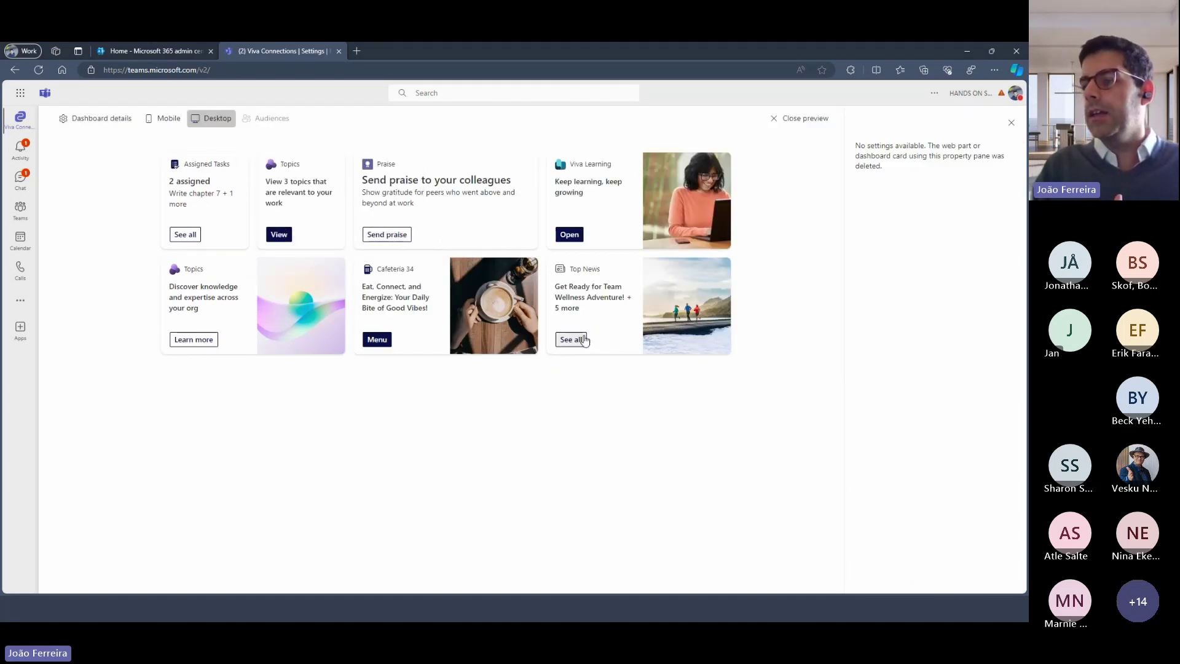
click(584, 340)
scroll(513, 329, down, 5)
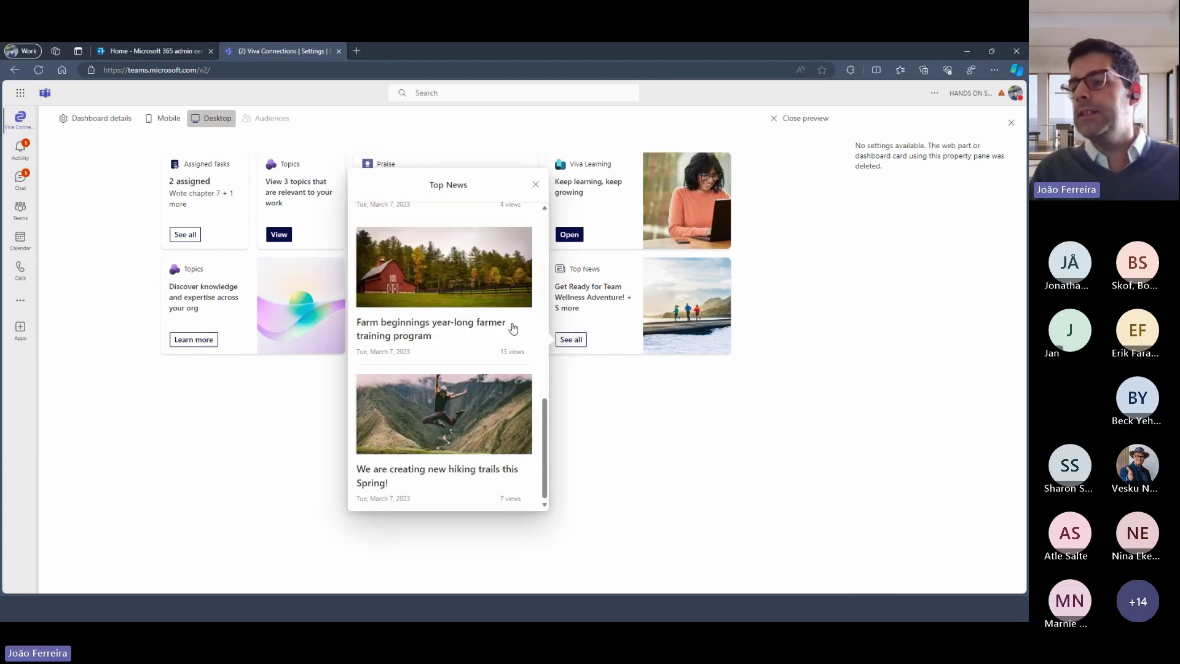
scroll(514, 328, up, 5)
click(535, 184)
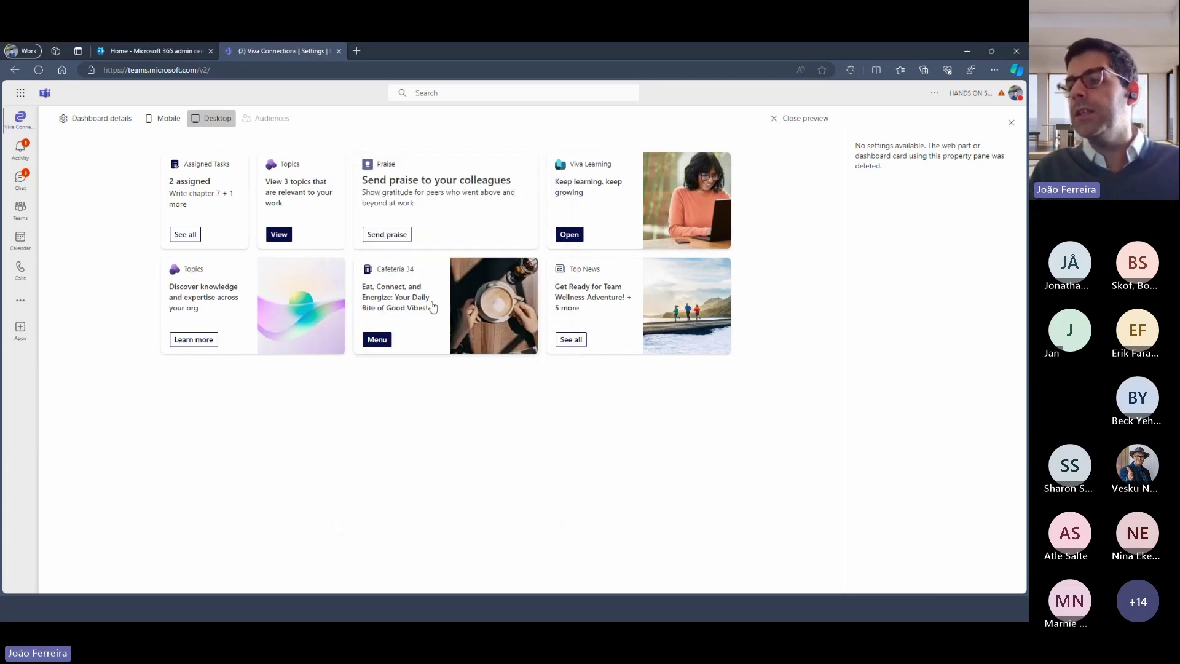
click(380, 342)
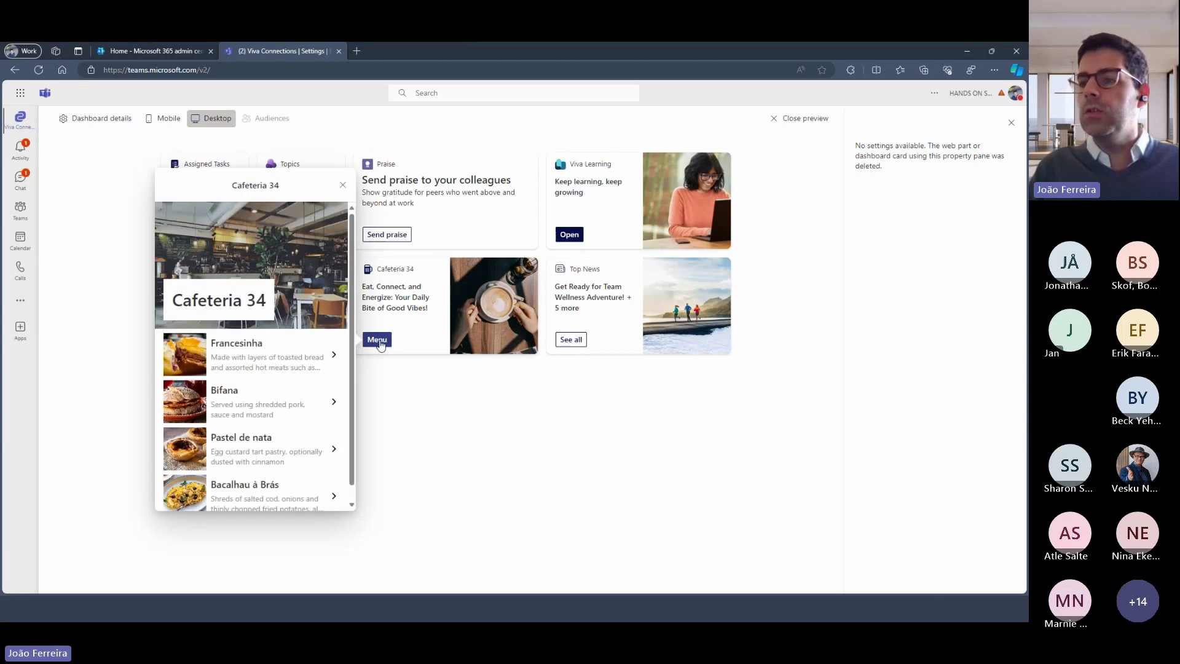
click(342, 185)
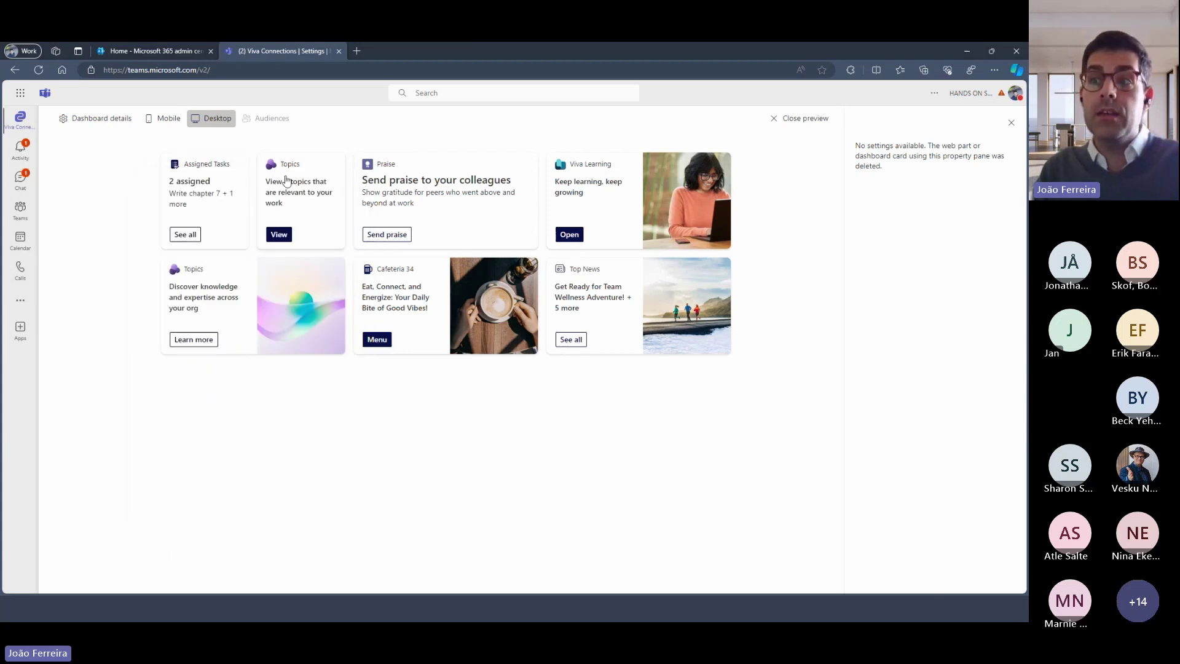
Compare the mobile and desktop previews, view the confirmed topics of the Topics card, and leave the preview
click(165, 123)
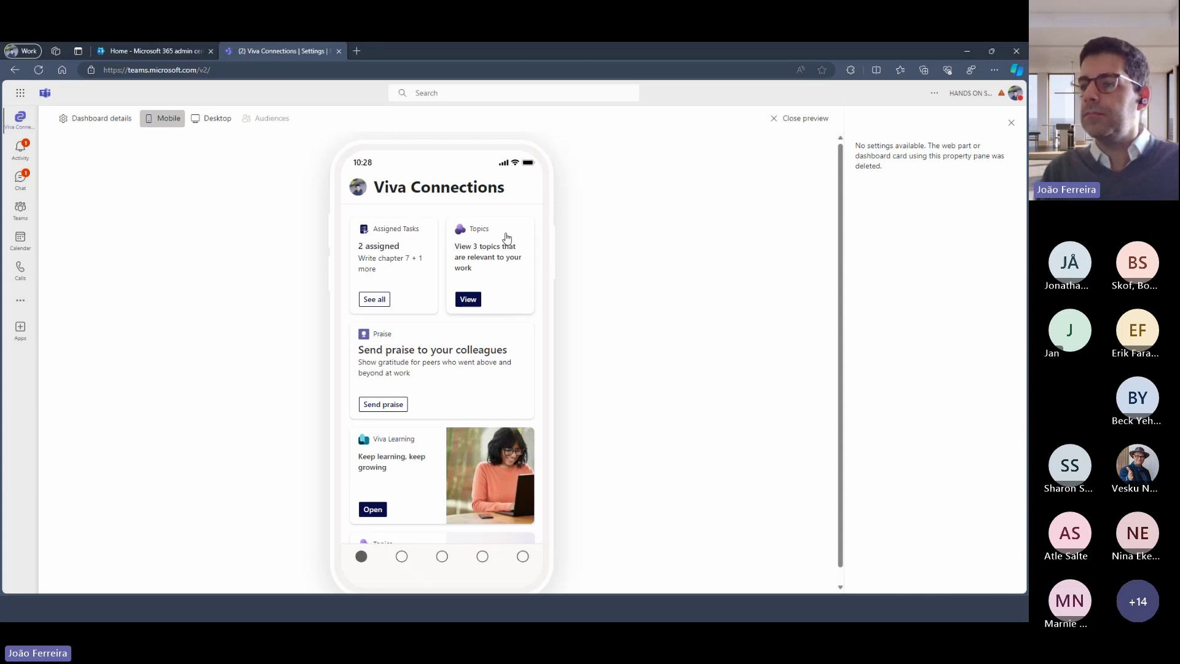
click(219, 119)
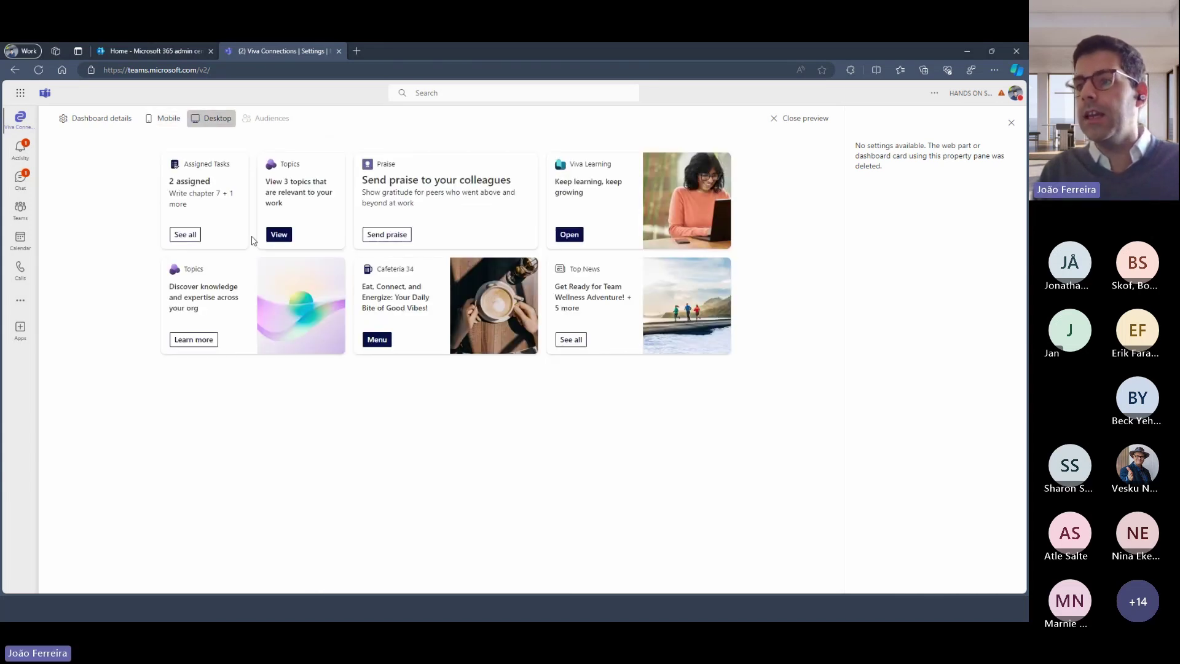
click(307, 193)
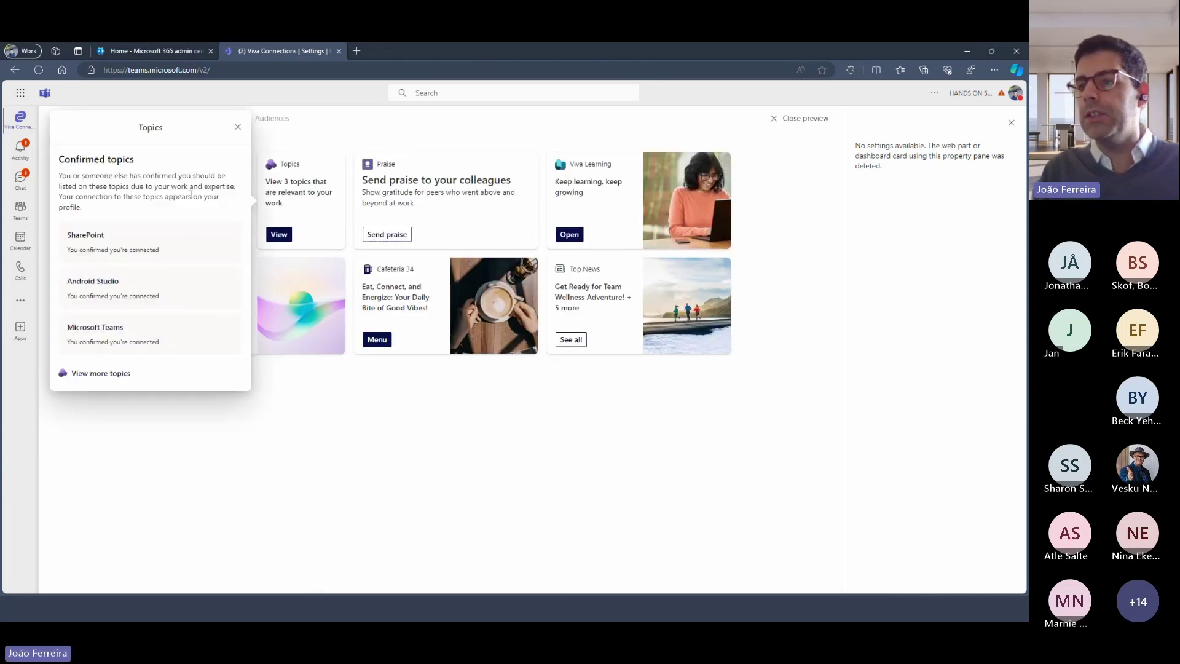
click(784, 118)
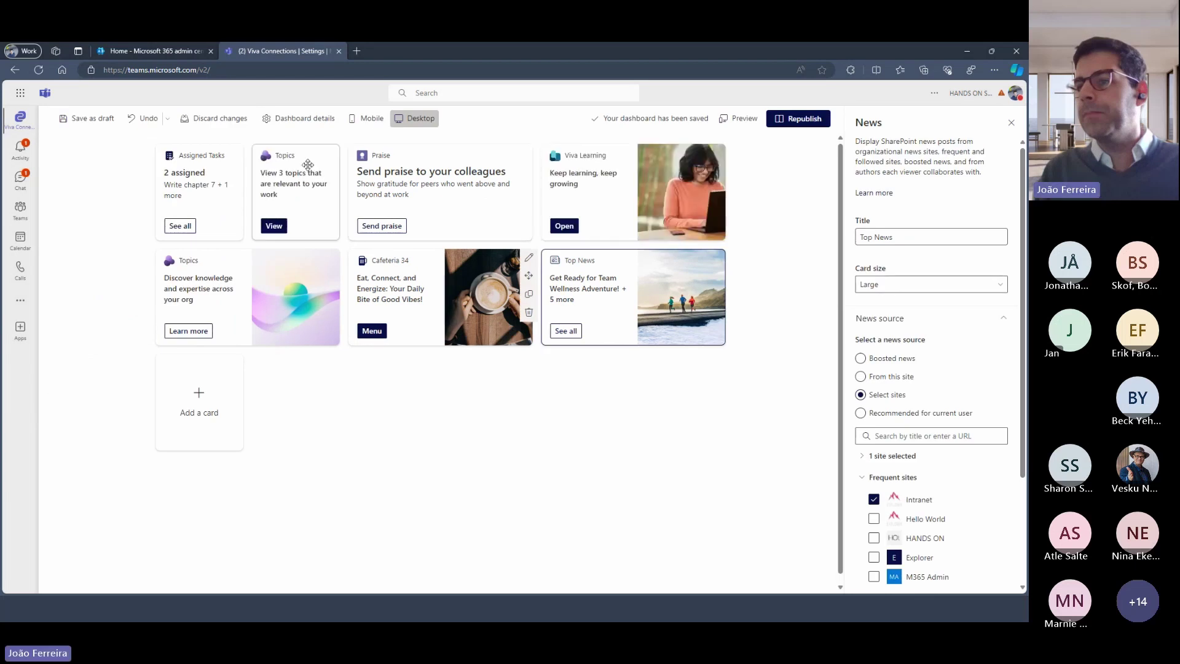
Set the size of the Topics card beside Assigned Tasks to Large
click(308, 166)
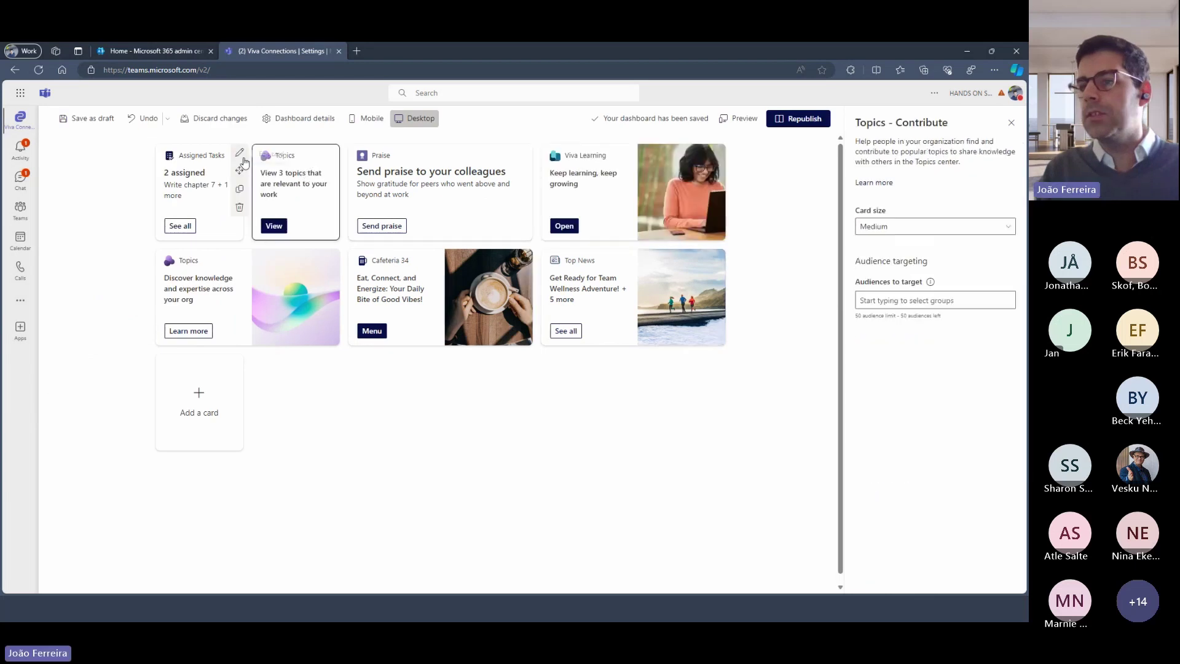
click(878, 228)
click(929, 264)
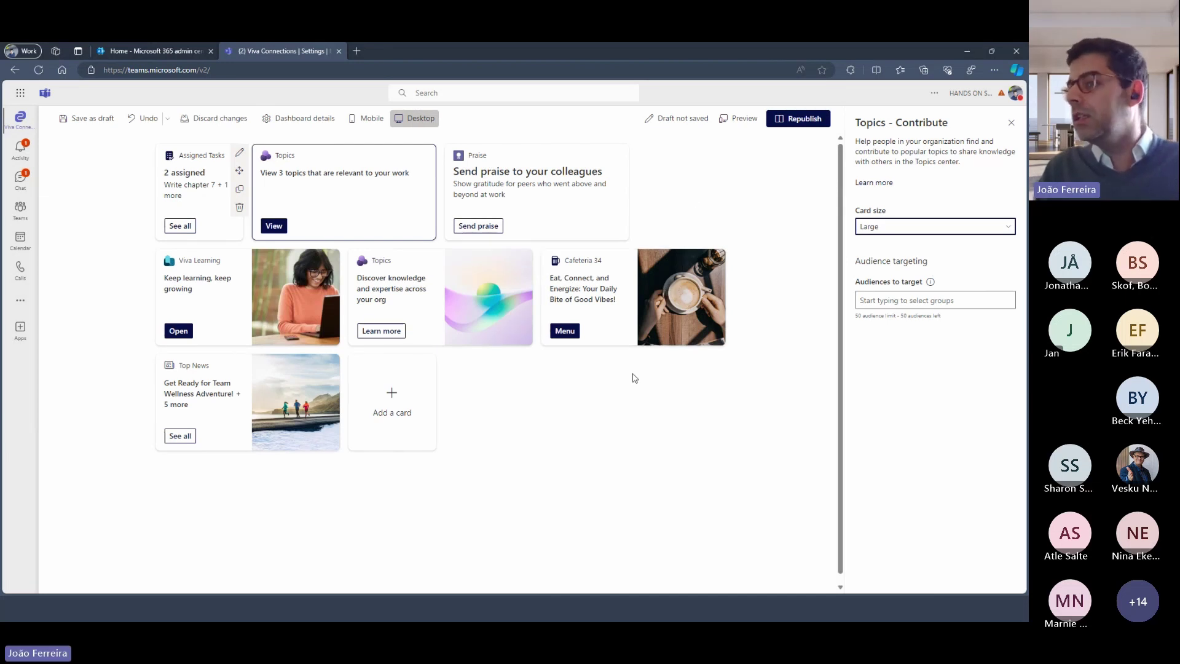
Examine the card arrangement in the dashboard's mobile layout and return to the desktop layout
click(372, 119)
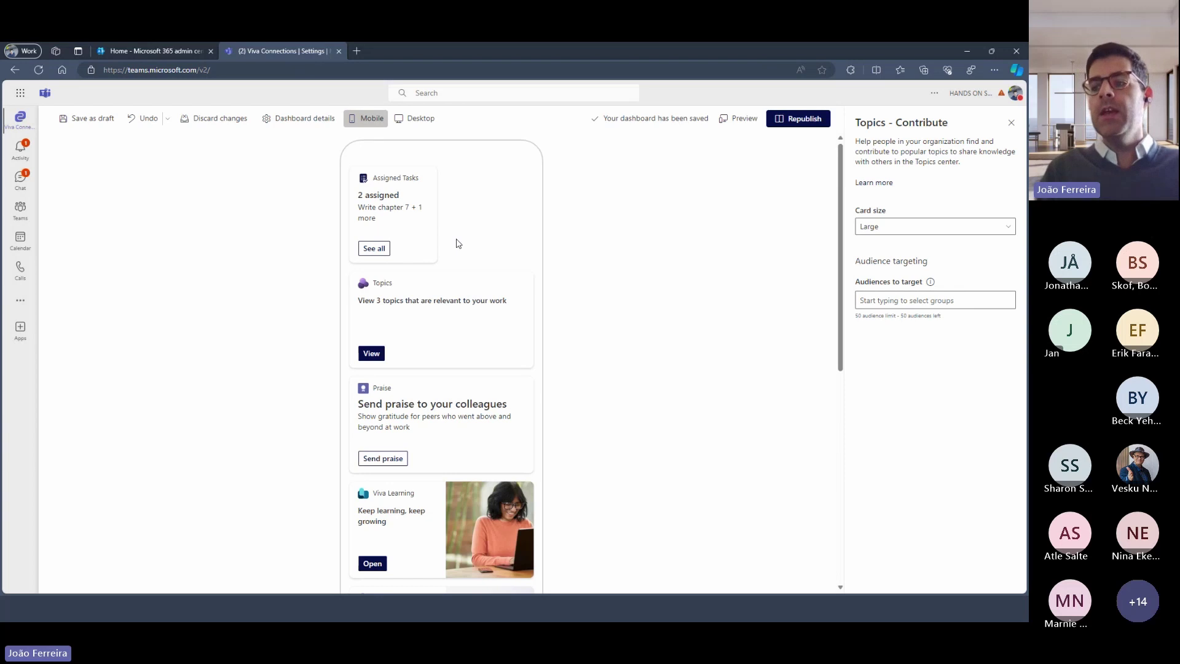
scroll(421, 431, down, 5)
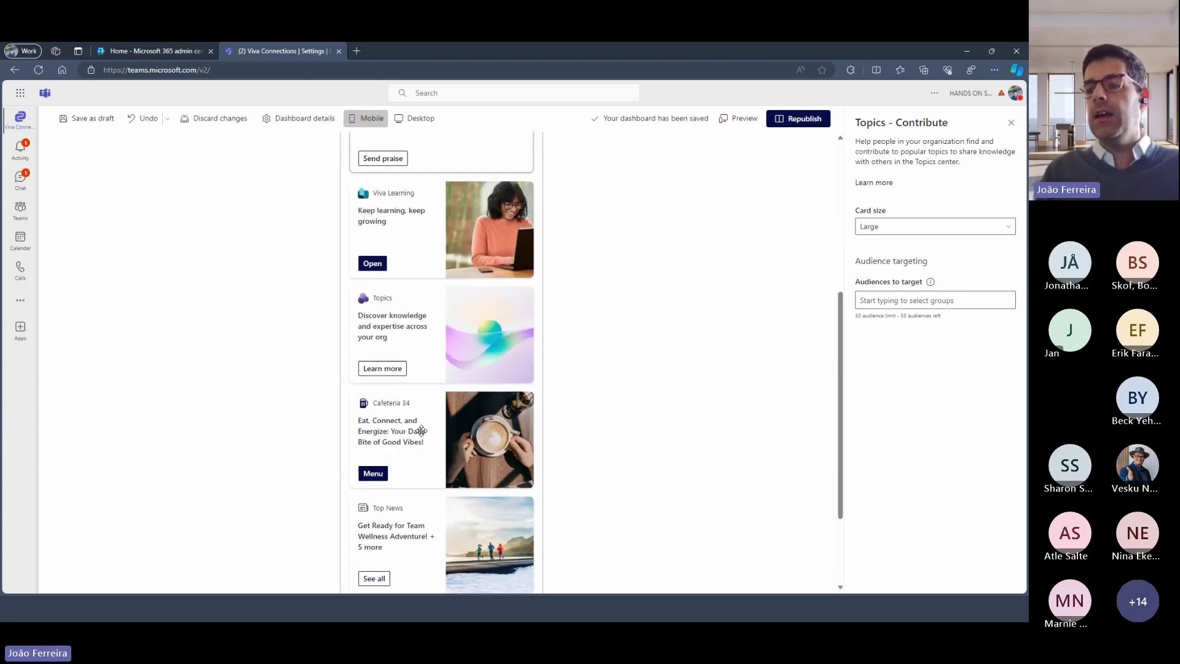
scroll(422, 429, down, 2)
scroll(422, 427, up, 7)
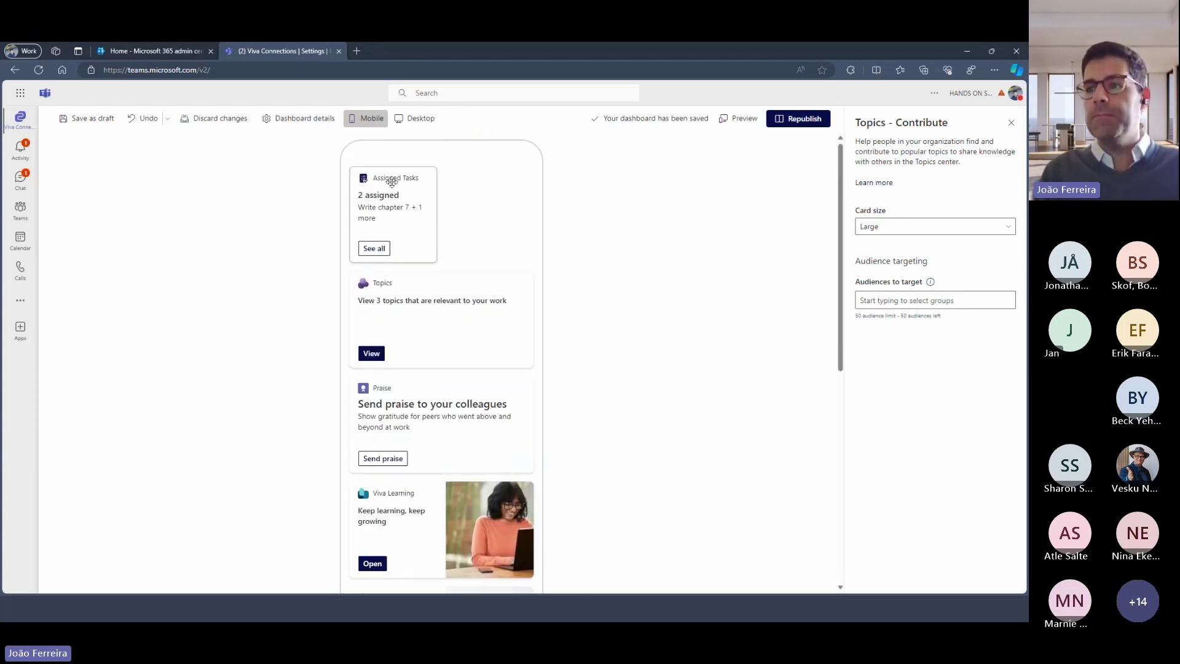
click(412, 117)
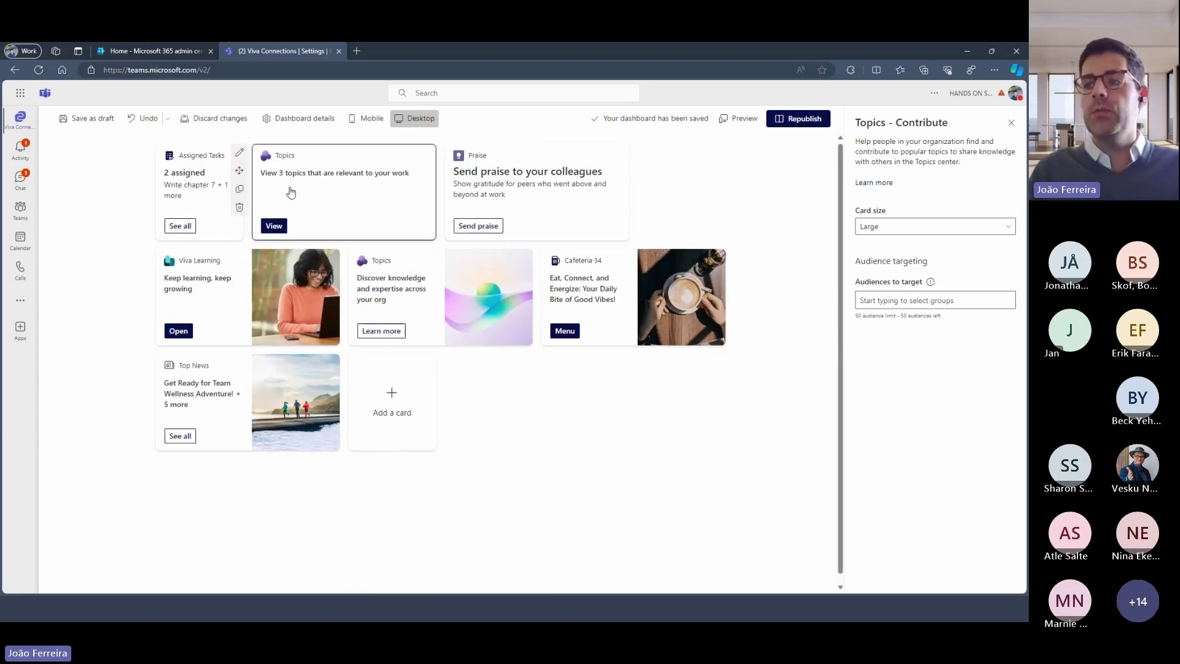
Set the size of the Topics card beside Assigned Tasks back to Medium
click(239, 153)
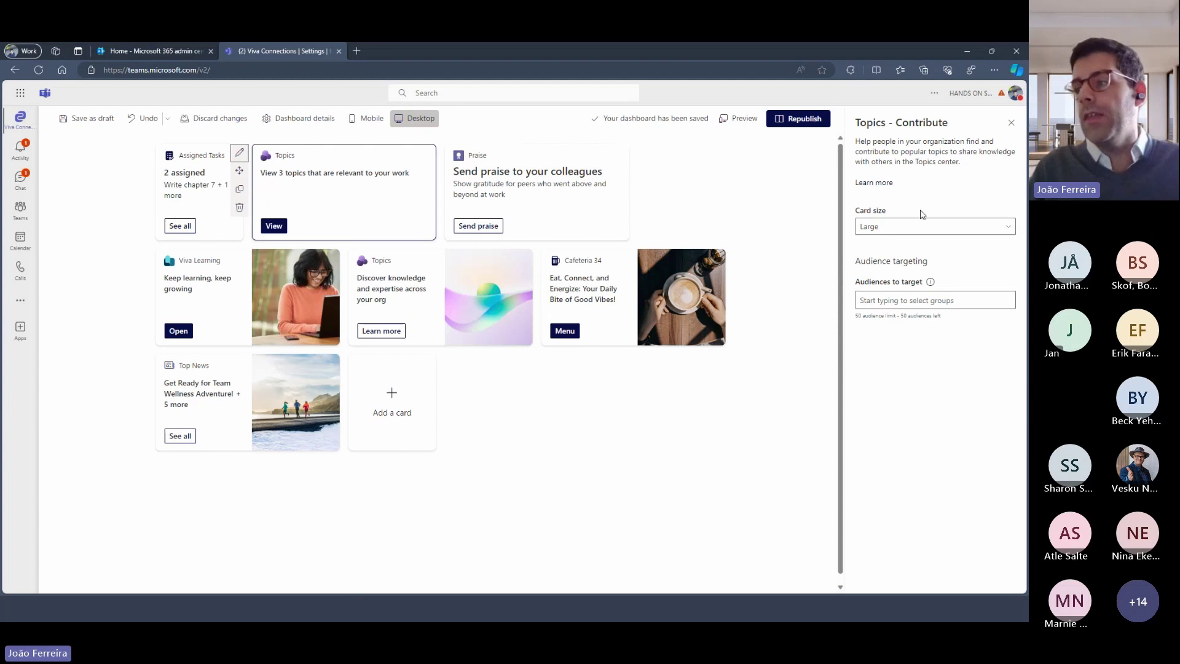
click(907, 227)
click(907, 243)
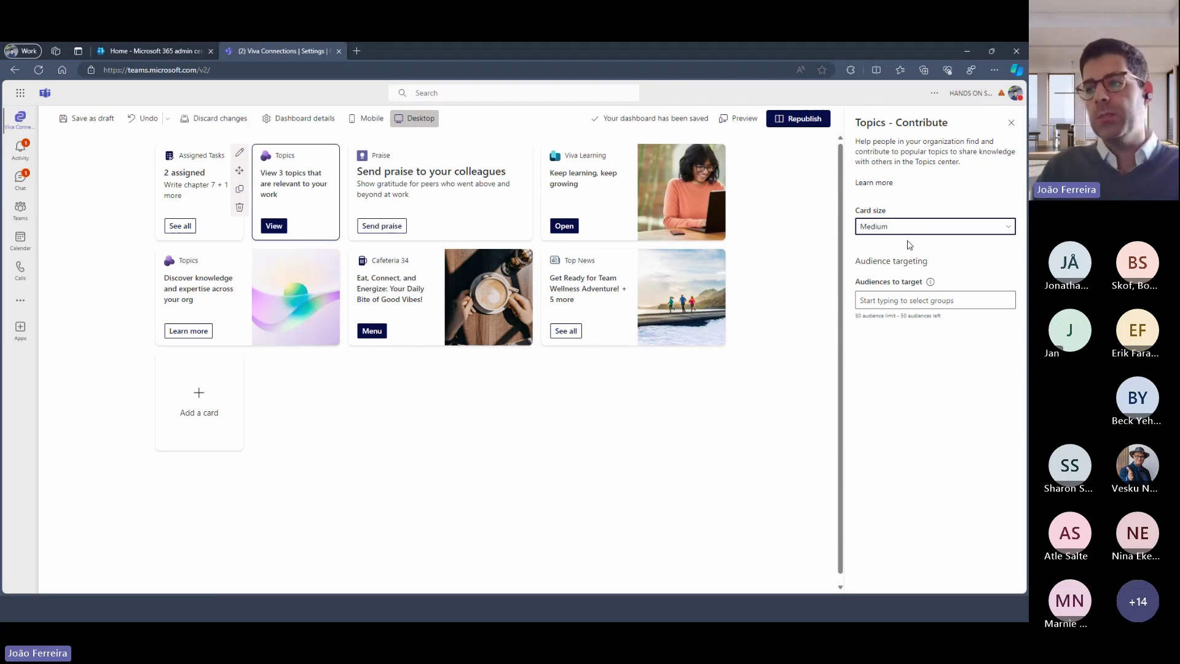
Target the Top News card to the Business as Unusual Members audience and republish the dashboard
click(554, 261)
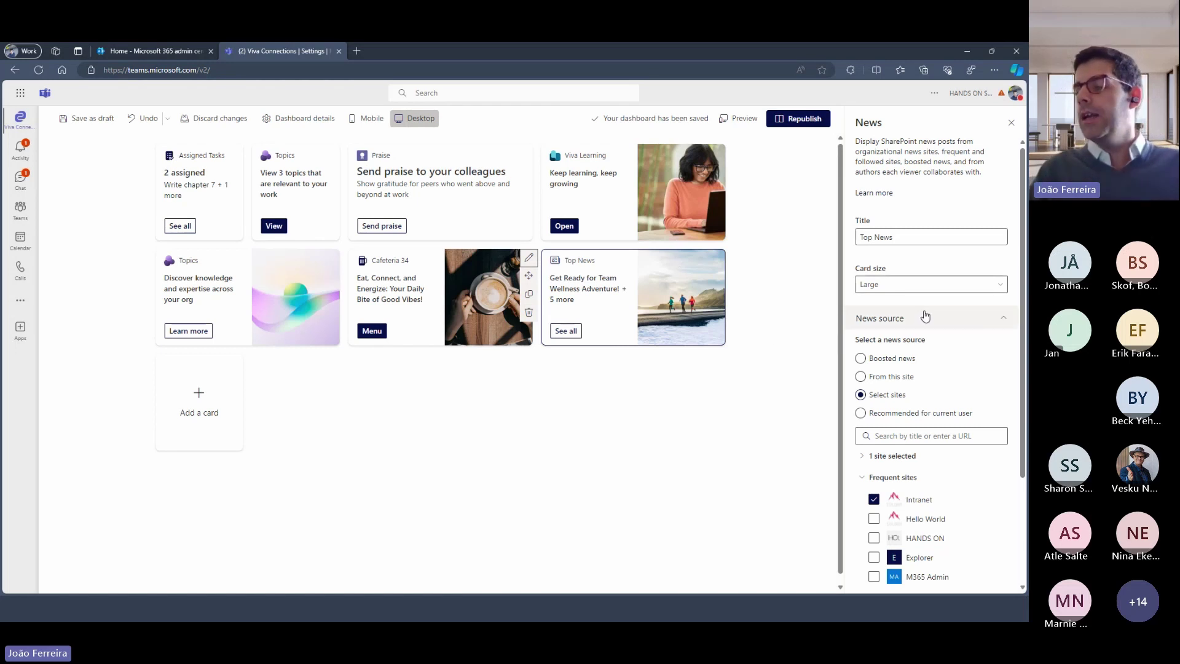
scroll(922, 317, down, 3)
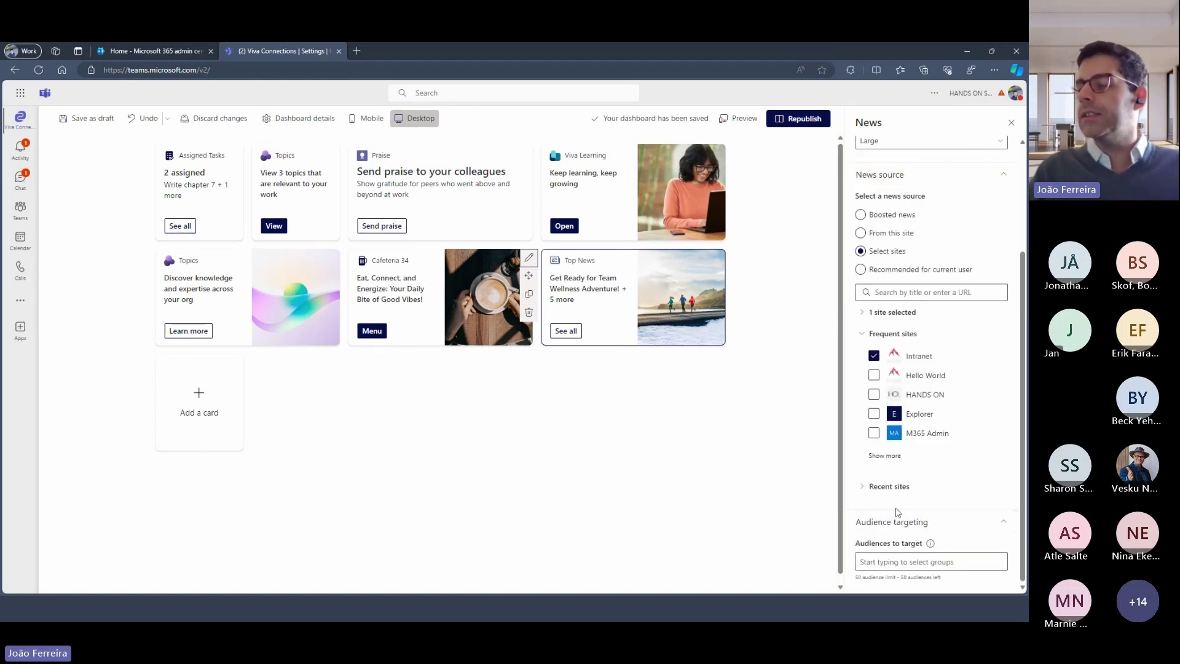
click(903, 564)
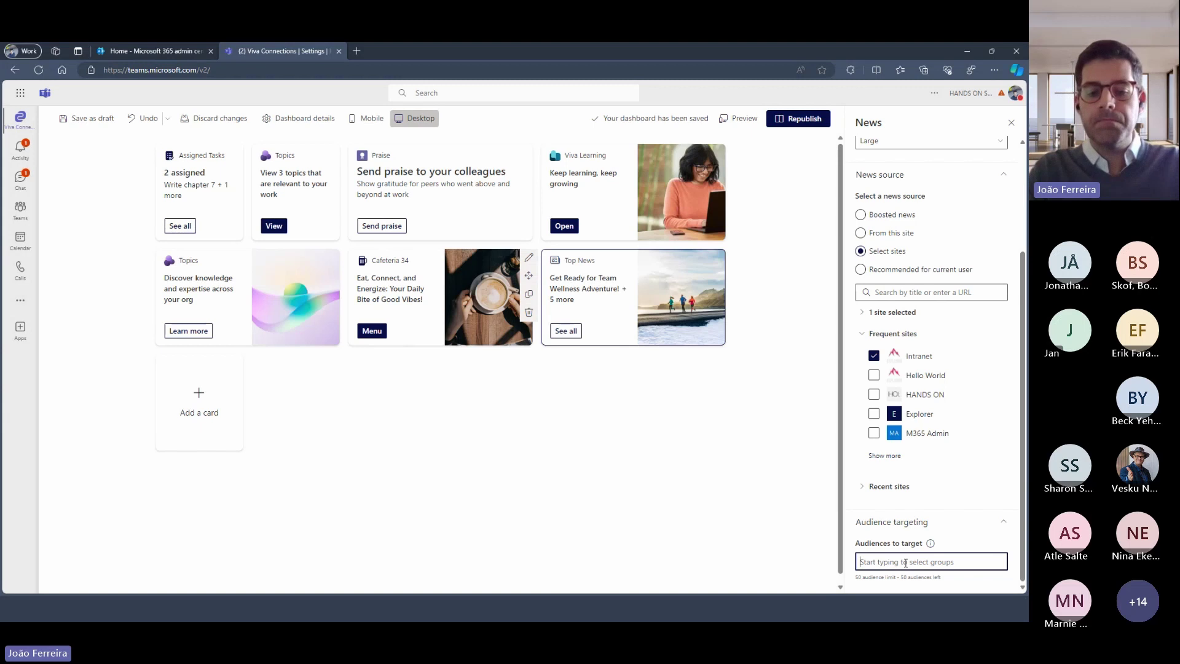
text(buss)
key(BackSpace)
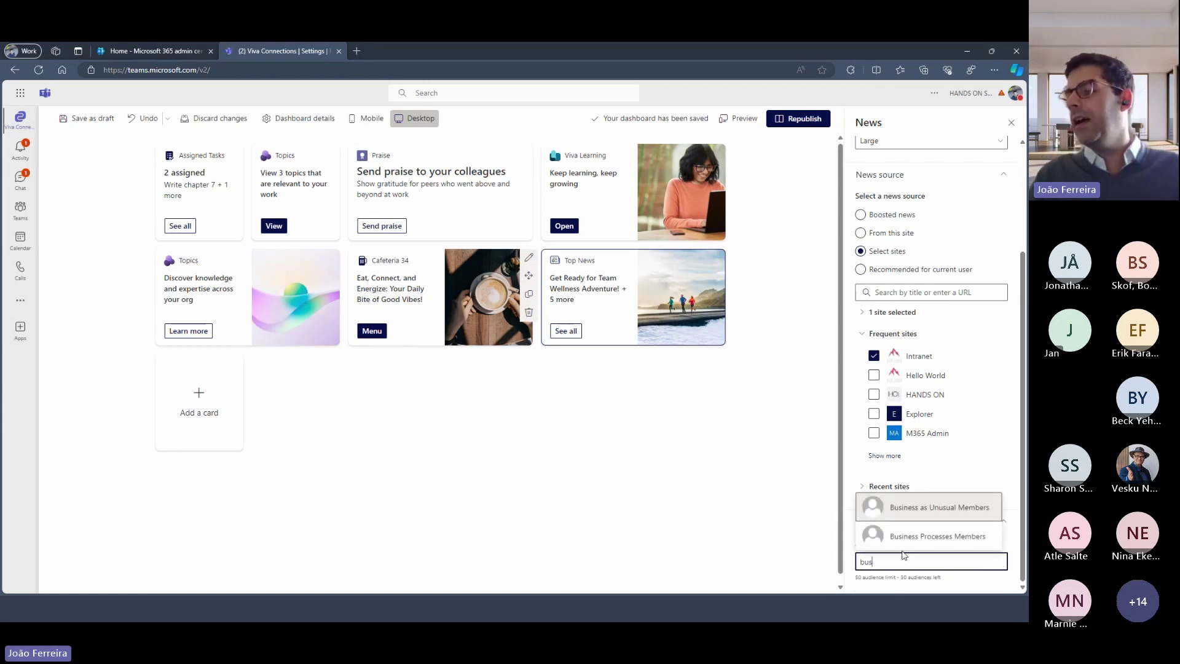
click(974, 518)
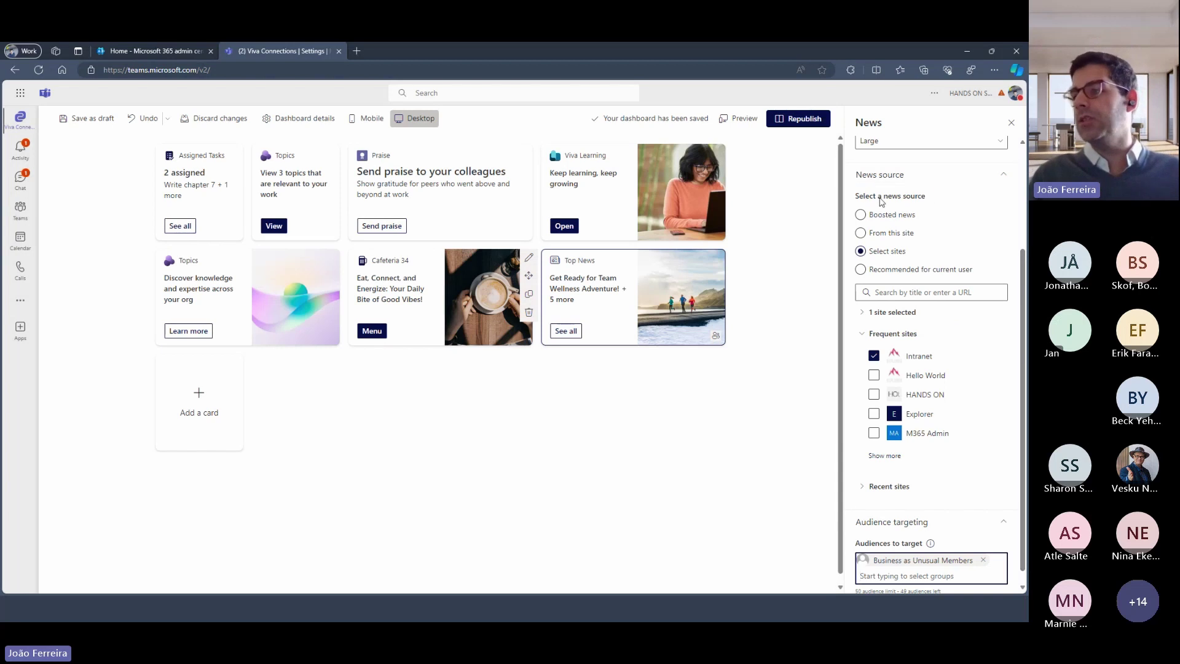
click(818, 130)
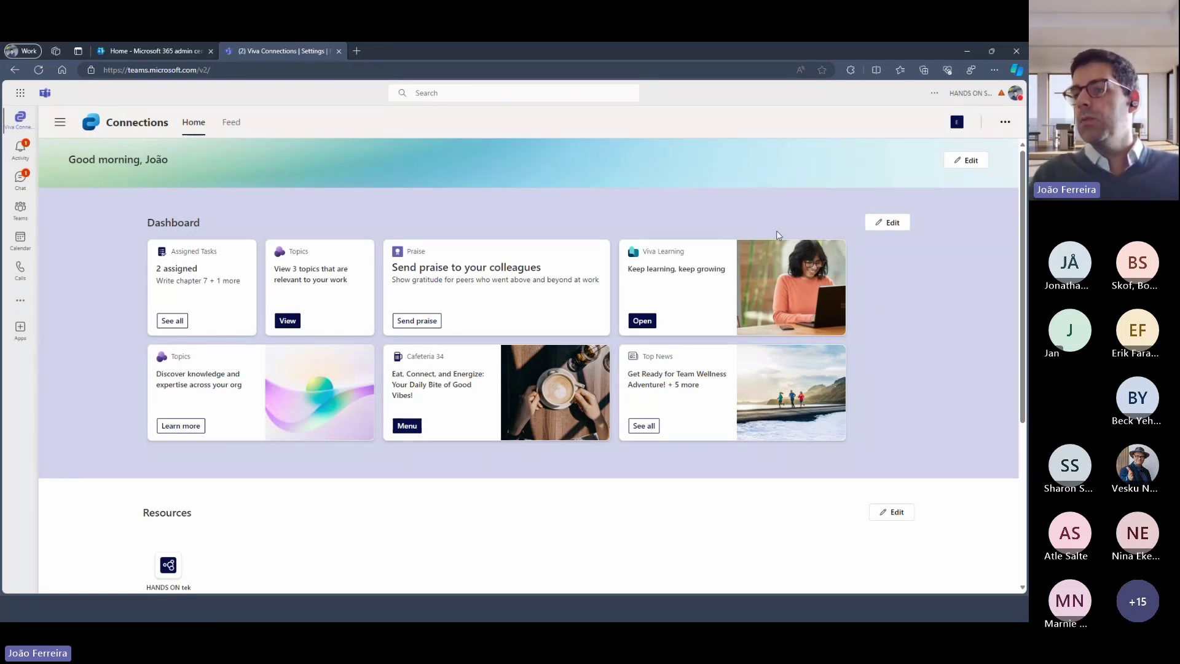
Change the Connections home page banner to the pink confetti stock image
click(977, 162)
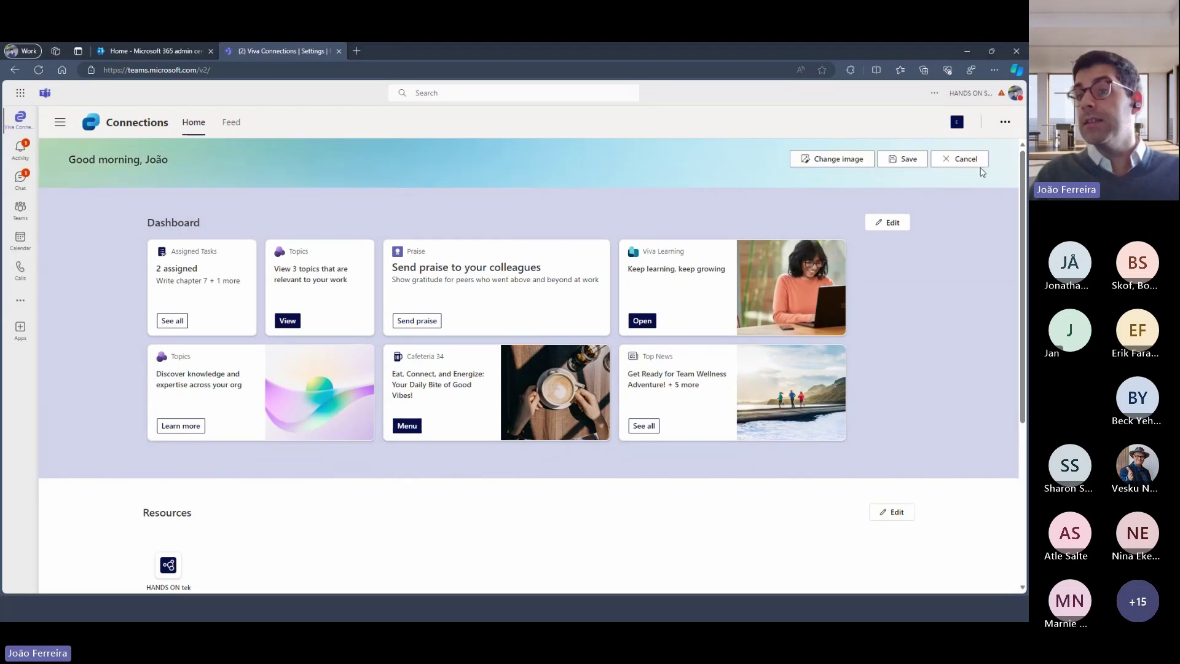
click(841, 161)
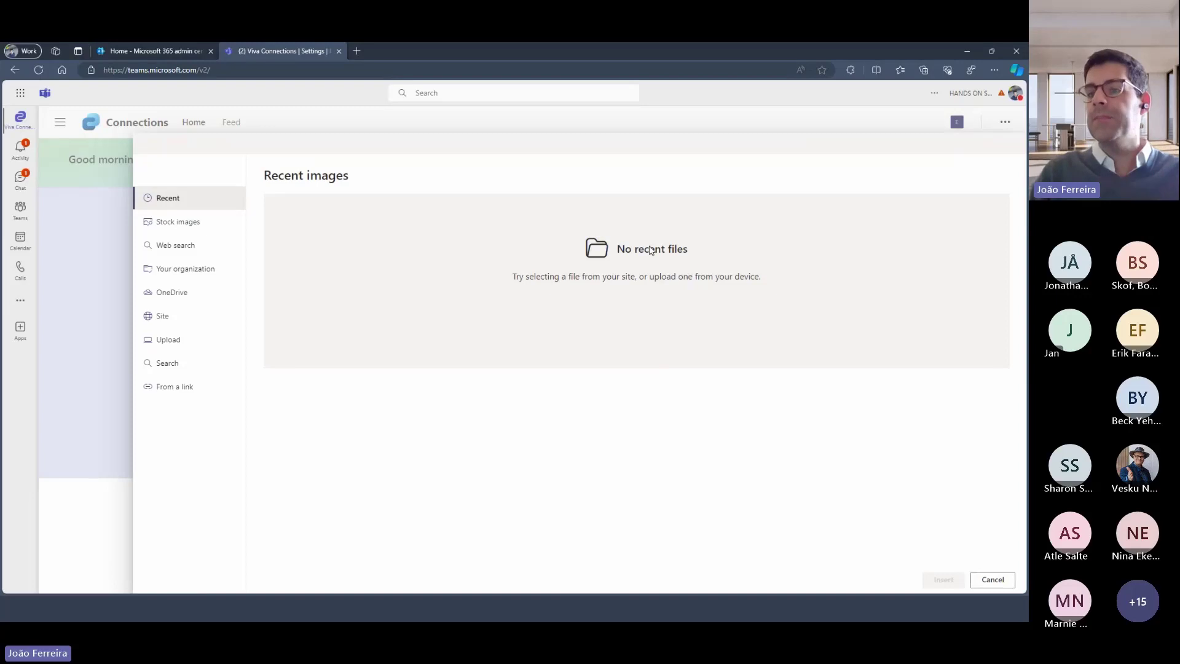
click(208, 248)
click(208, 225)
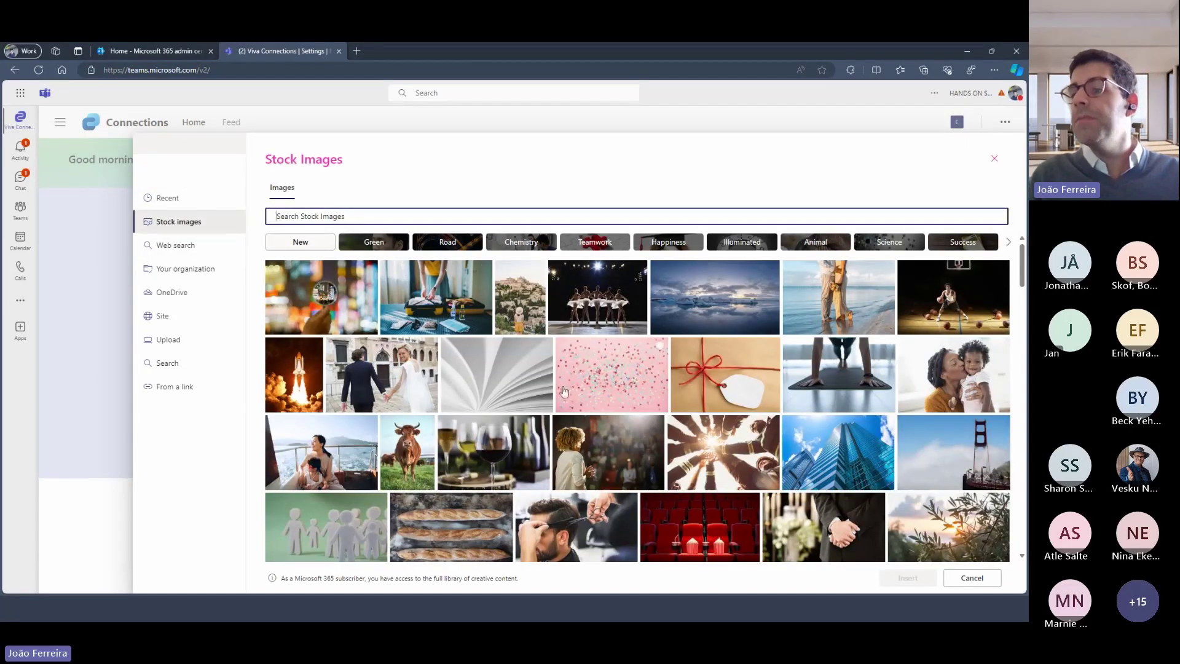
click(618, 394)
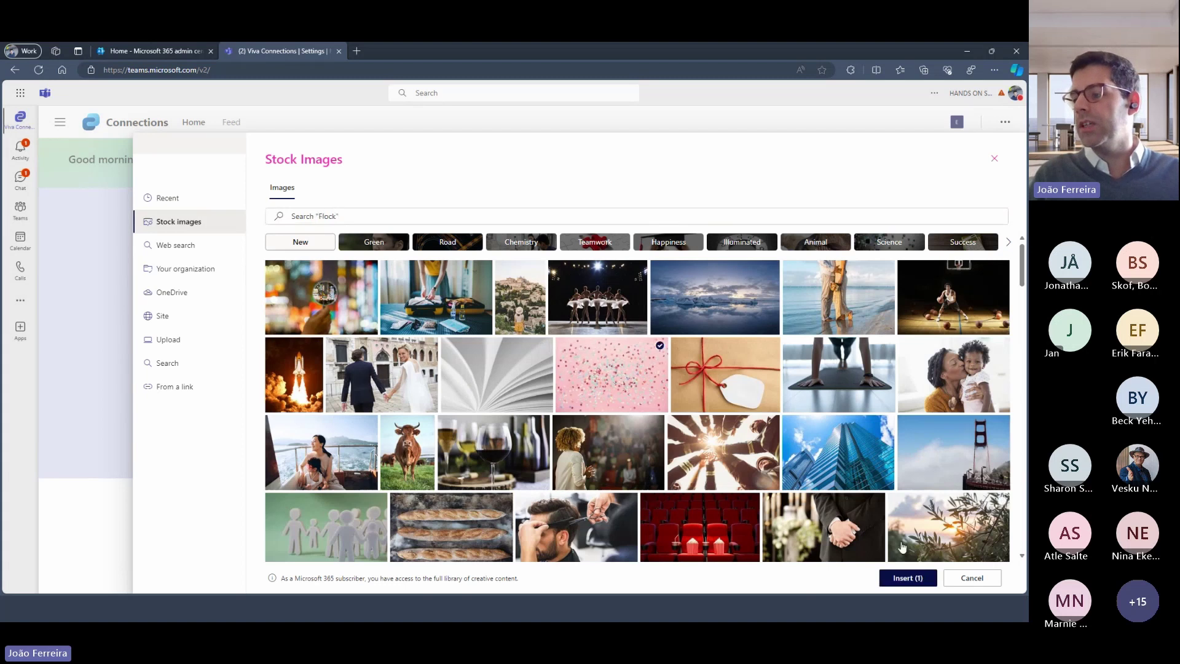
click(905, 577)
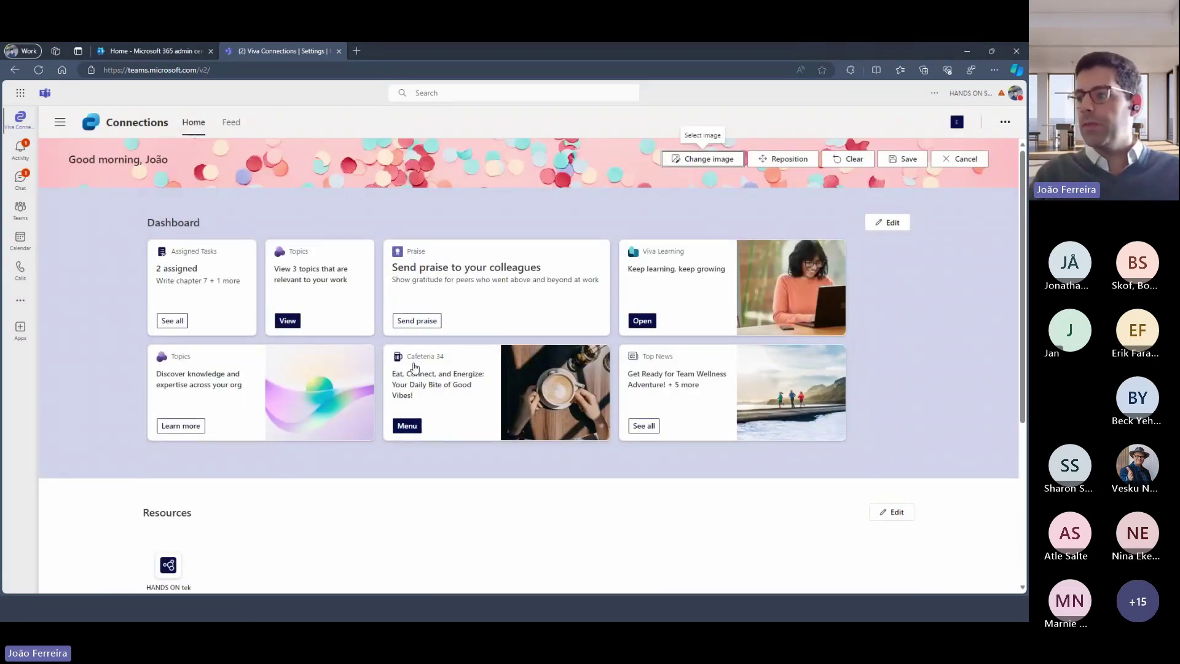
Examine the address, thumbnail and audience targeting options for a new Resources link, and leave editing without adding one
click(888, 512)
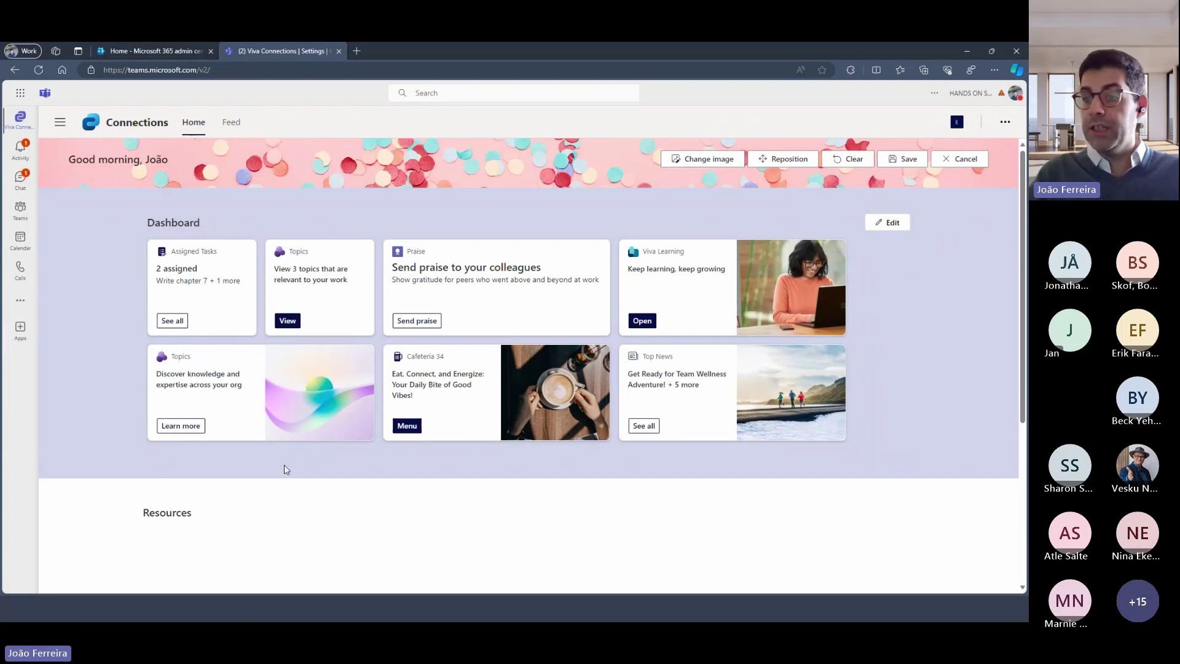
scroll(295, 464, down, 2)
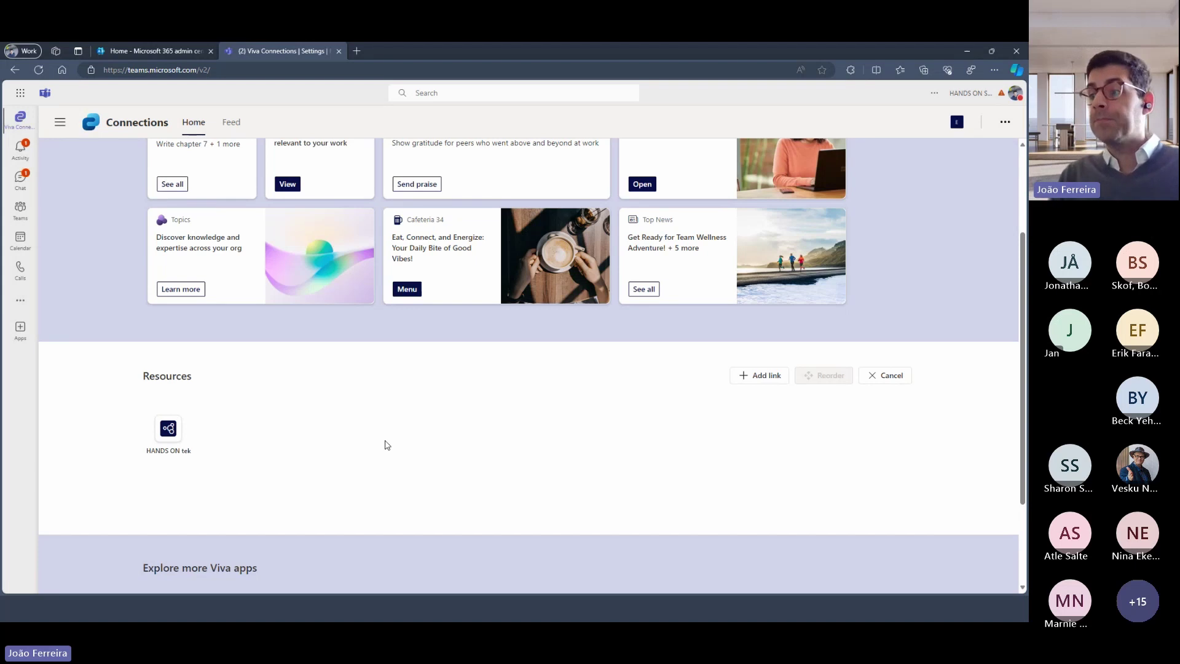
click(762, 378)
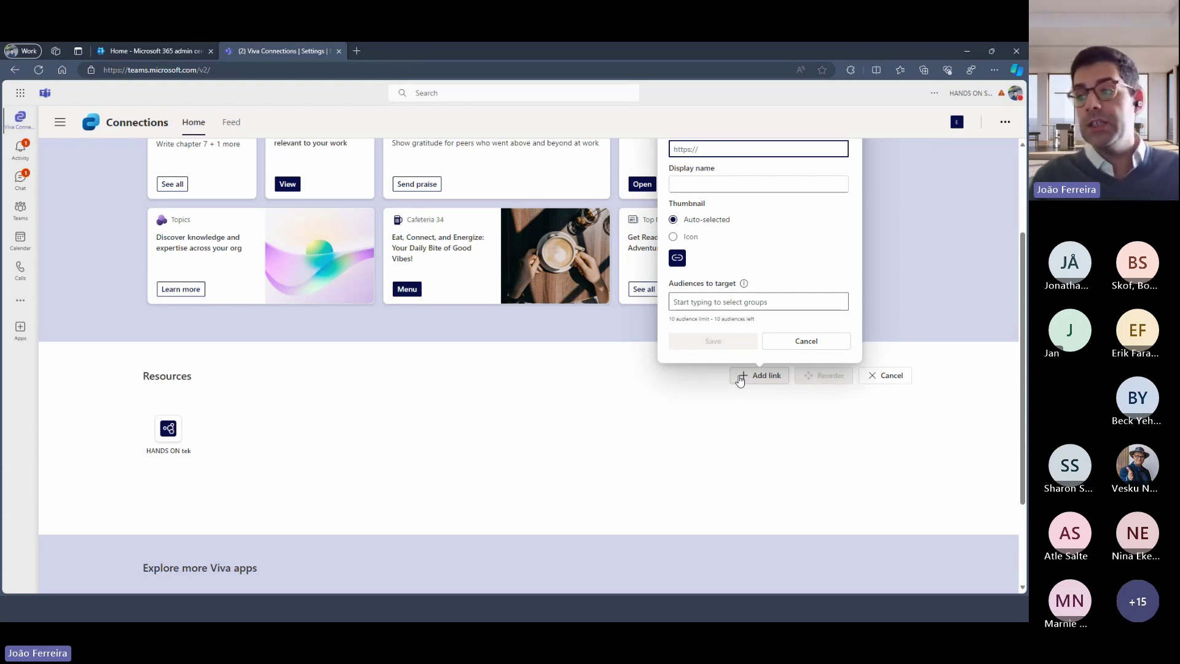
click(727, 305)
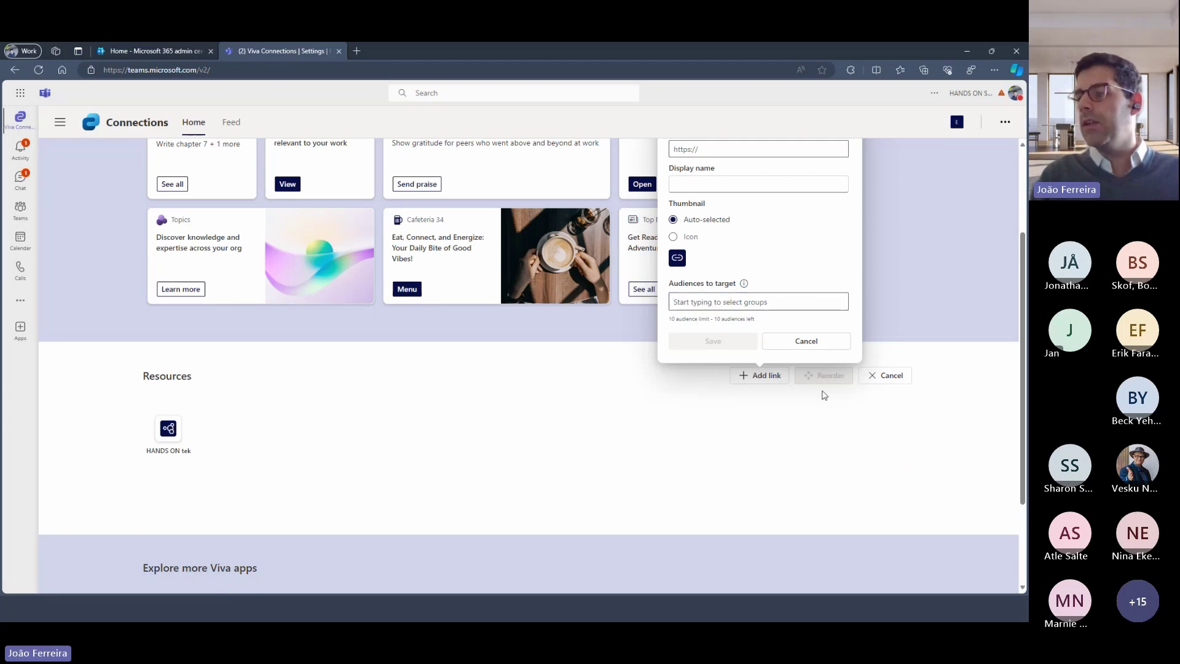
click(814, 342)
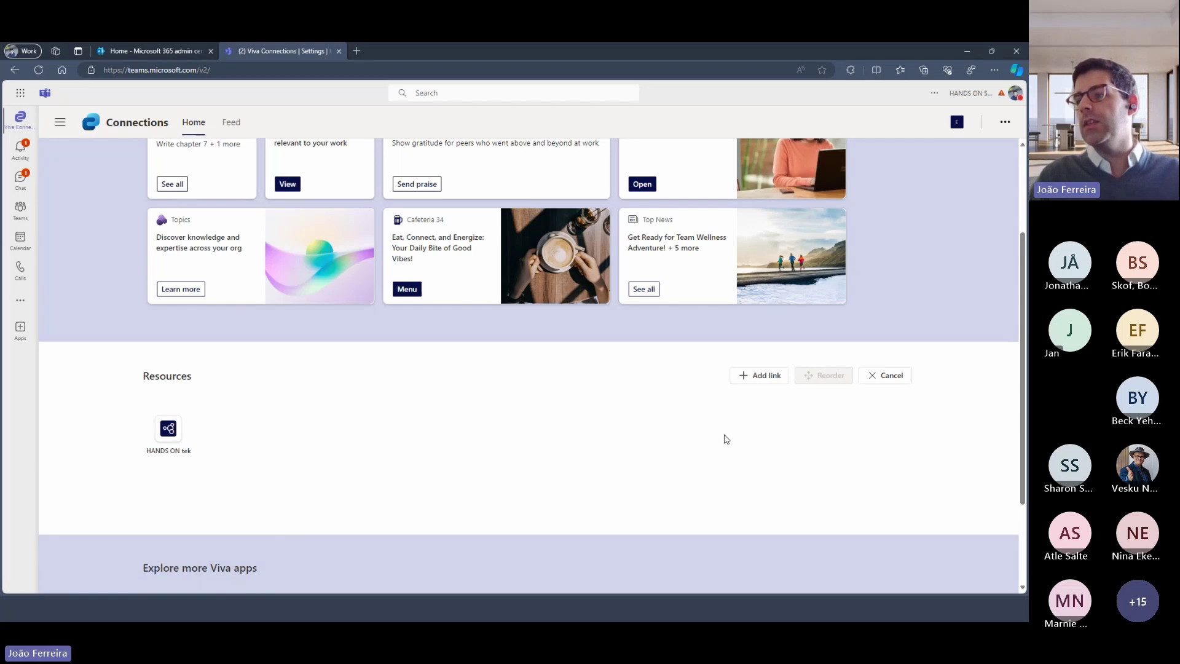
click(885, 380)
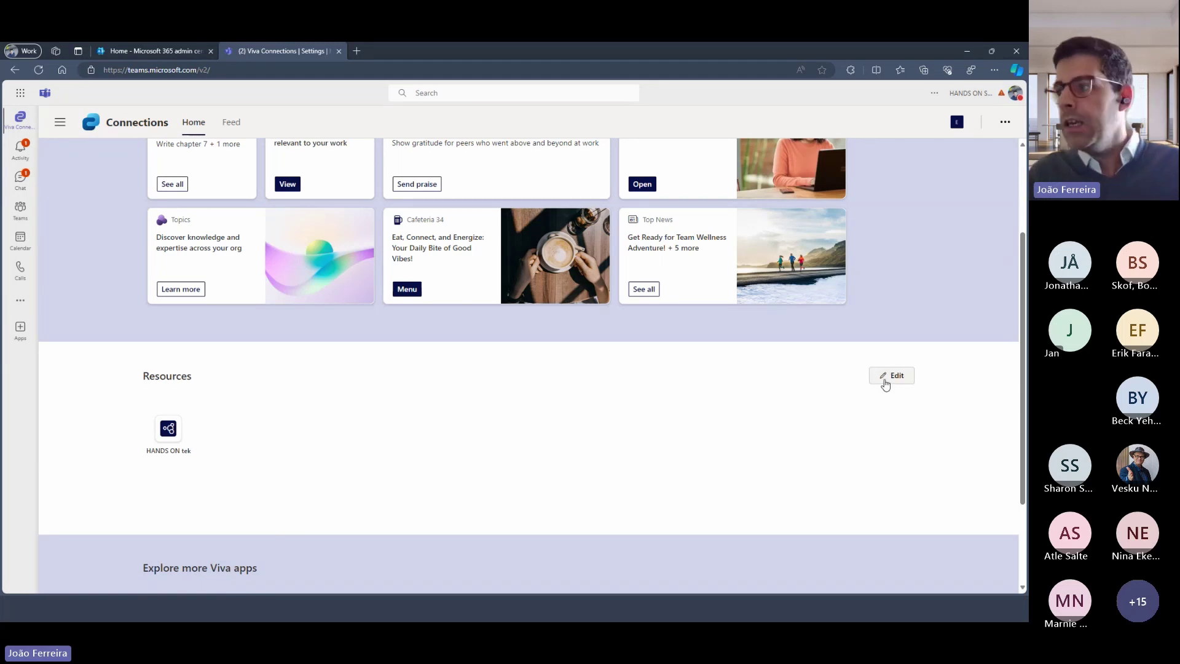
Save the new confetti banner image on the Connections home page
scroll(704, 345, up, 2)
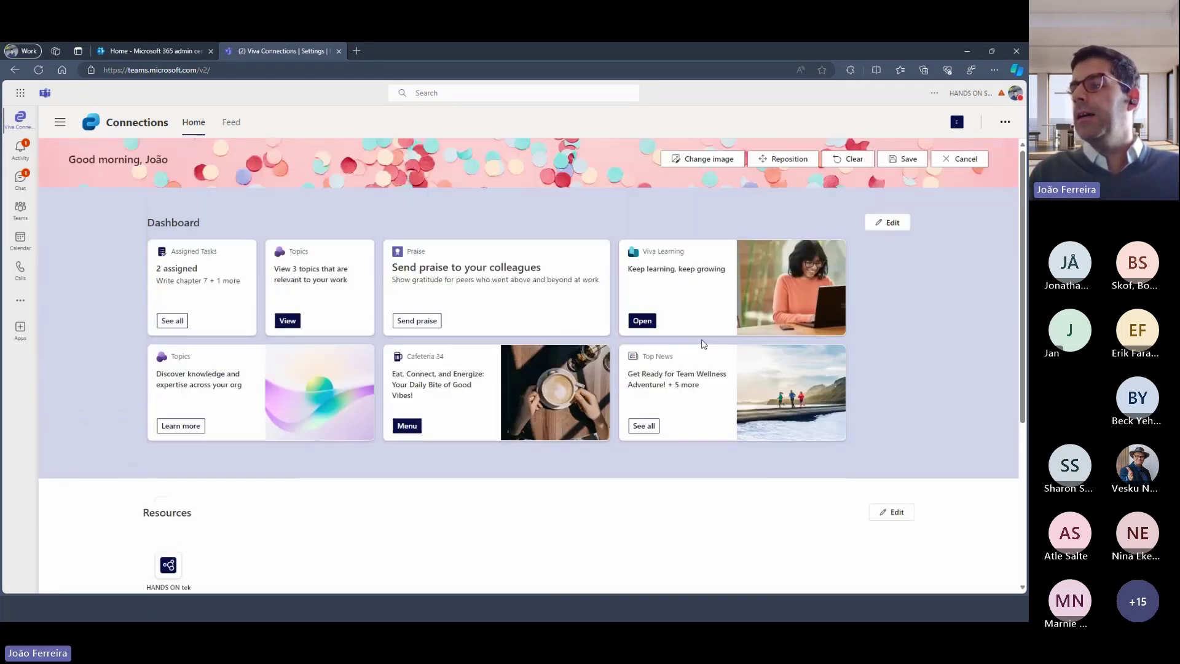
click(908, 159)
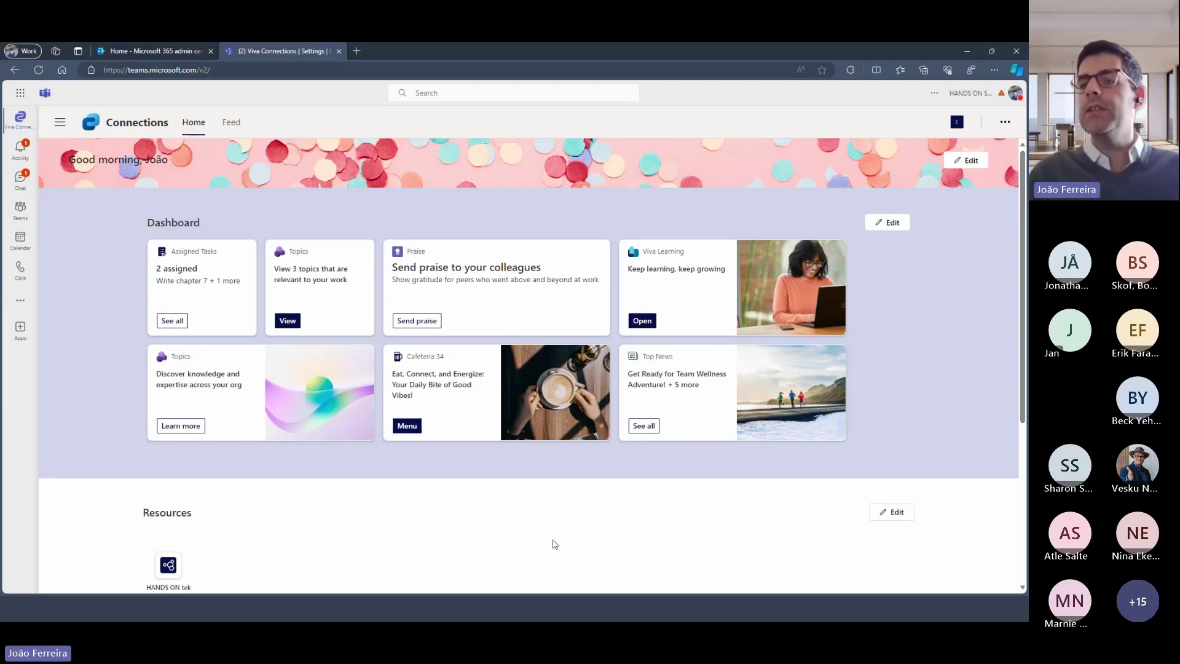
Switch Connections from the Explorer experience to the Intranet experience
click(169, 52)
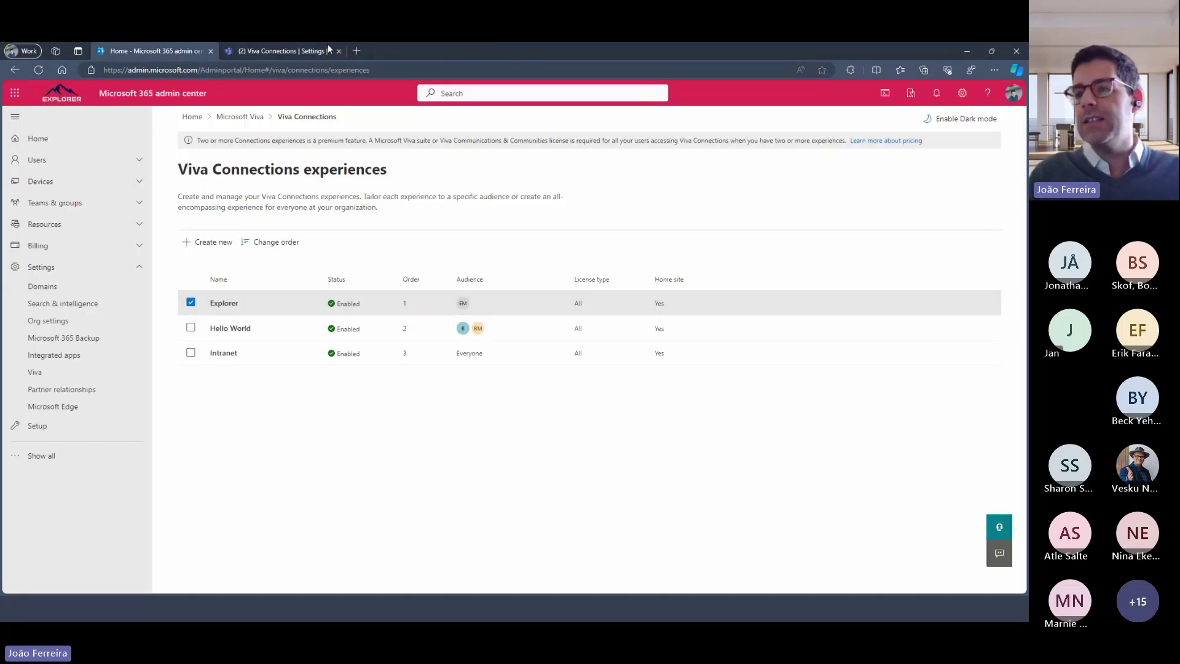
click(289, 52)
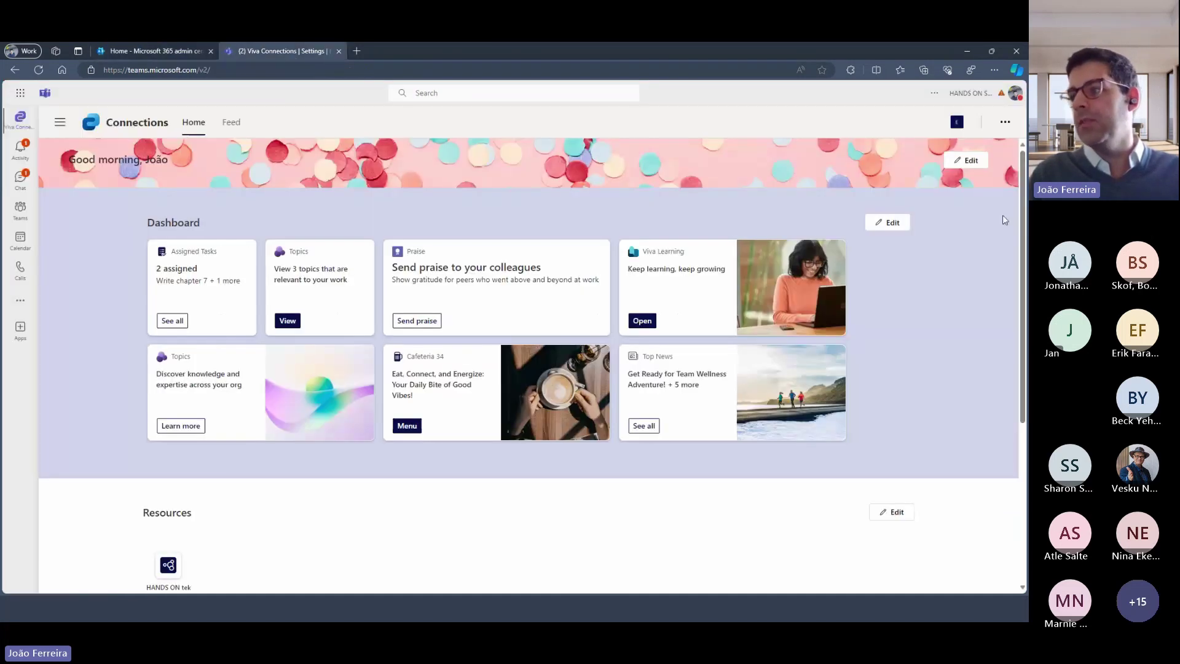
click(1005, 122)
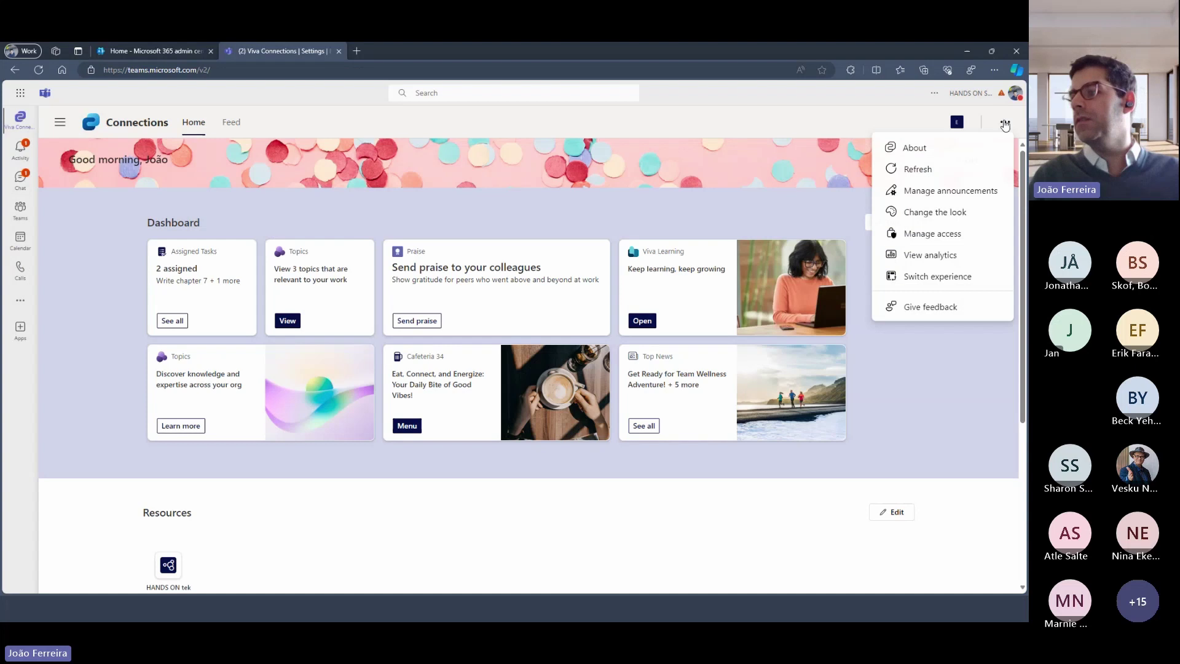
click(939, 279)
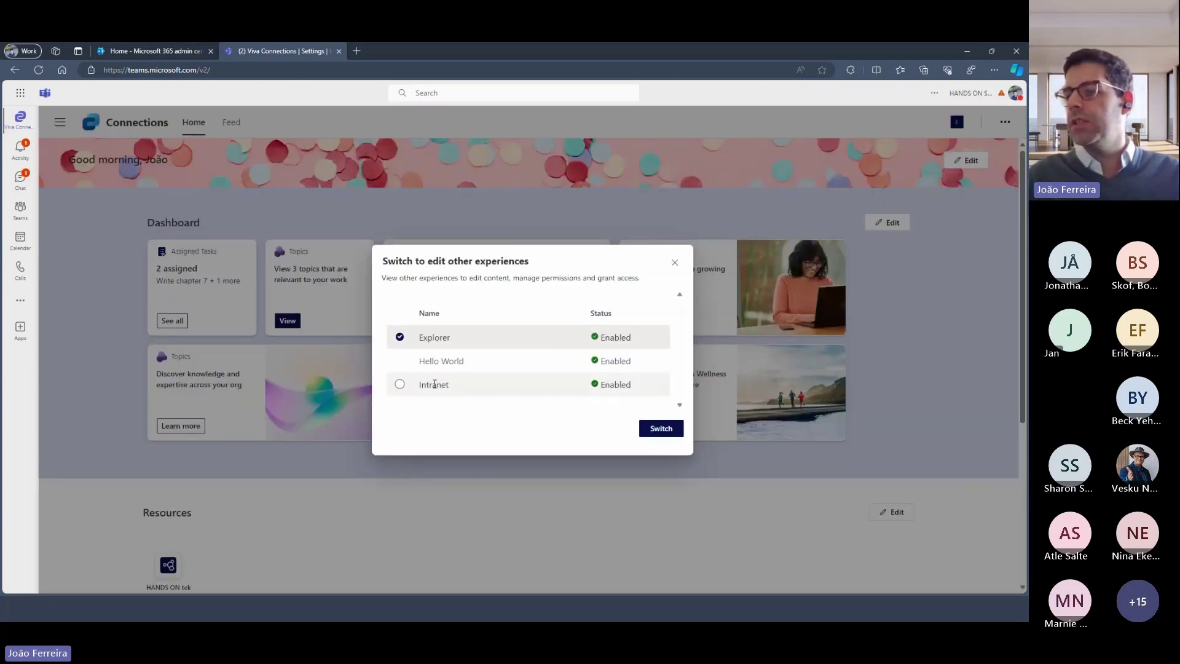
click(434, 385)
click(660, 433)
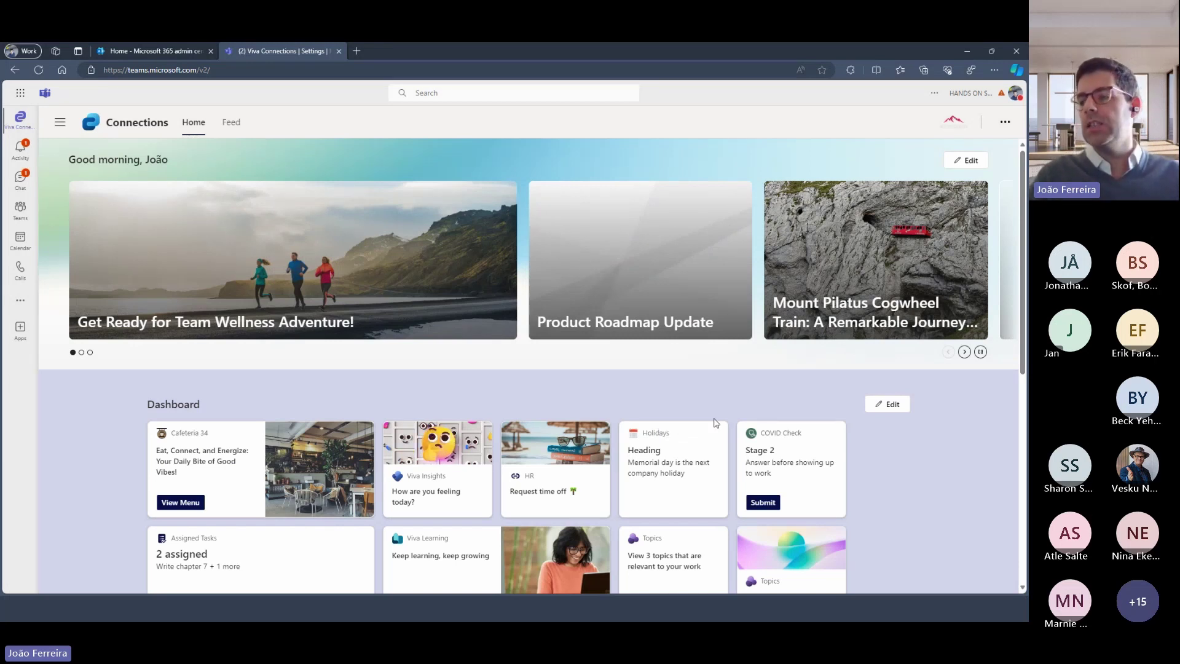
Look through the news carousel and dashboard cards on the Intranet experience's home page
scroll(845, 399, down, 5)
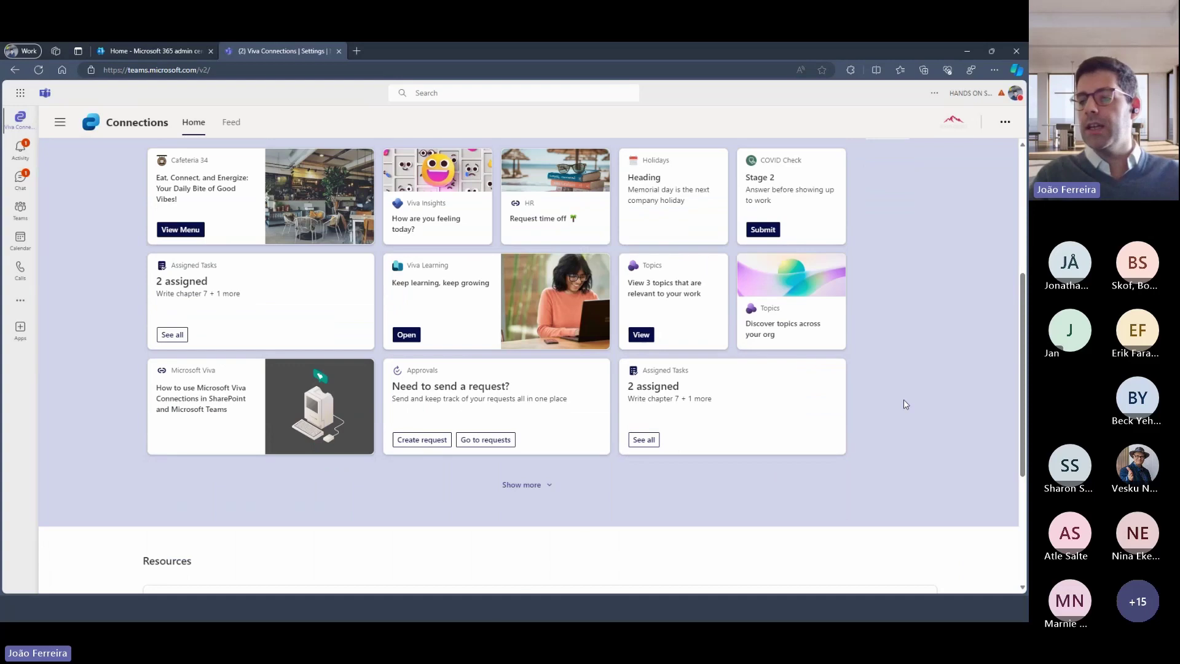
scroll(903, 403, down, 2)
scroll(904, 403, up, 8)
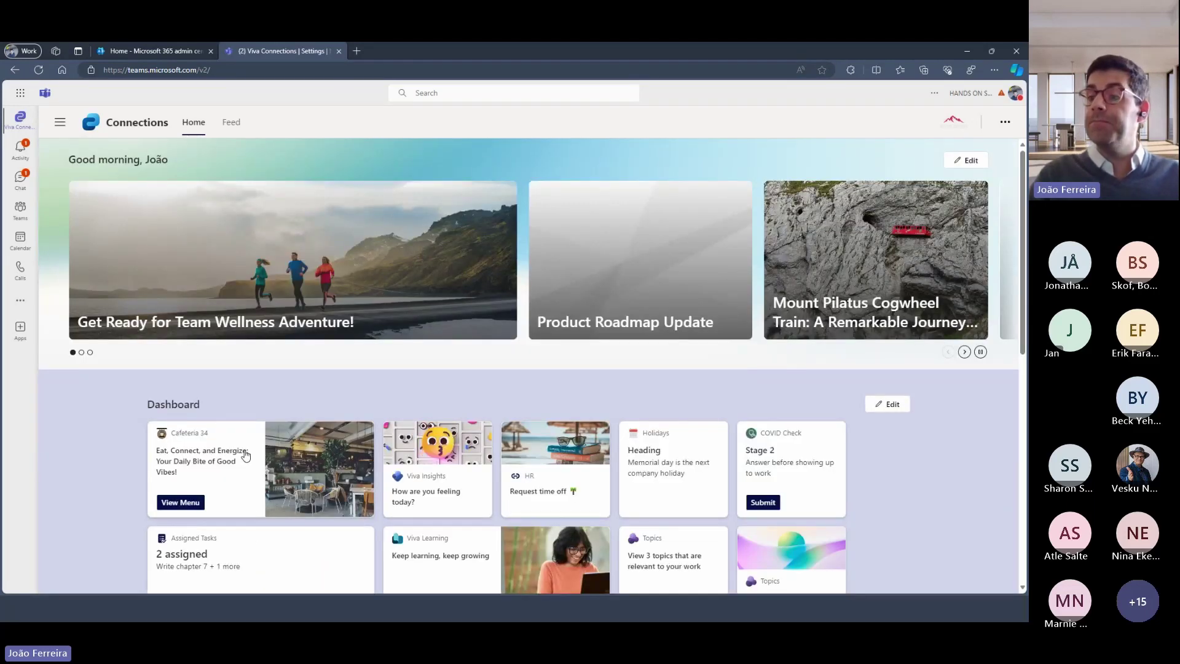
scroll(245, 455, down, 1)
scroll(505, 455, down, 2)
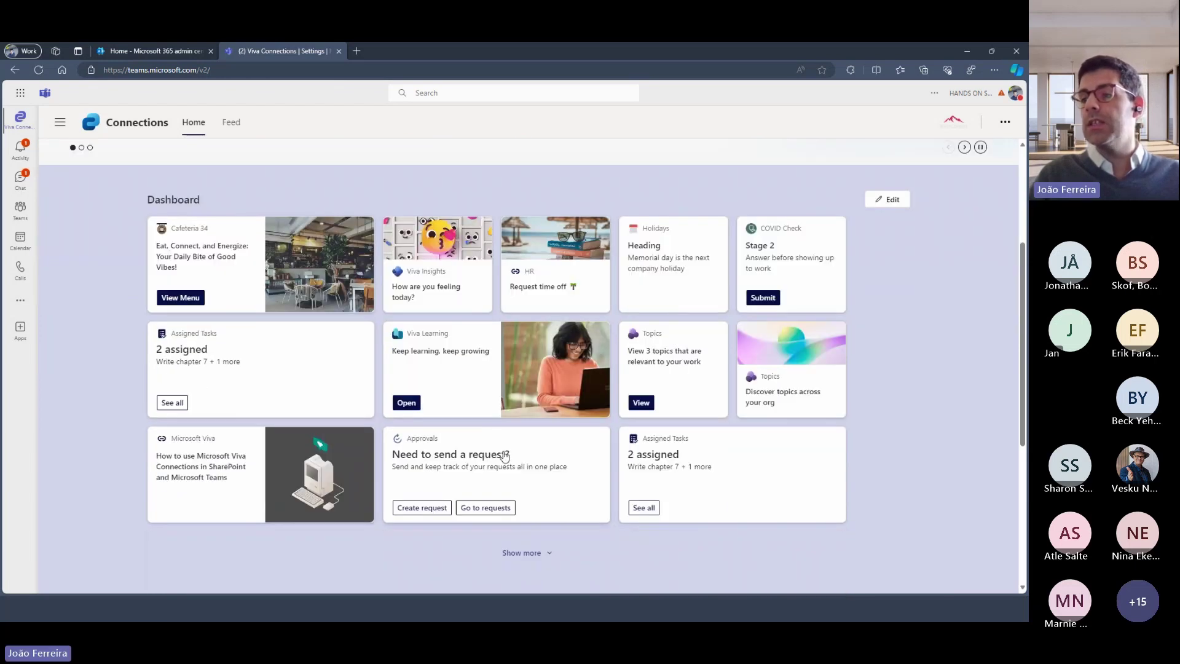
scroll(505, 455, up, 3)
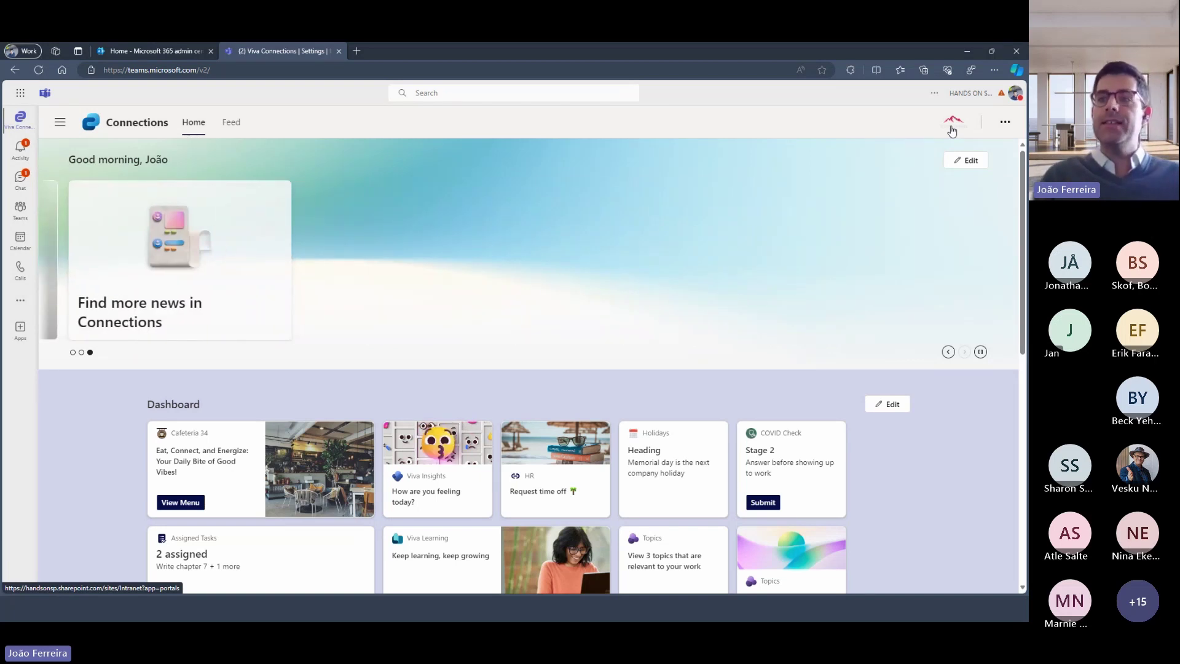
Review the types offered for creating a new Viva Connections experience in the Microsoft 365 admin center, and return to Teams
click(128, 49)
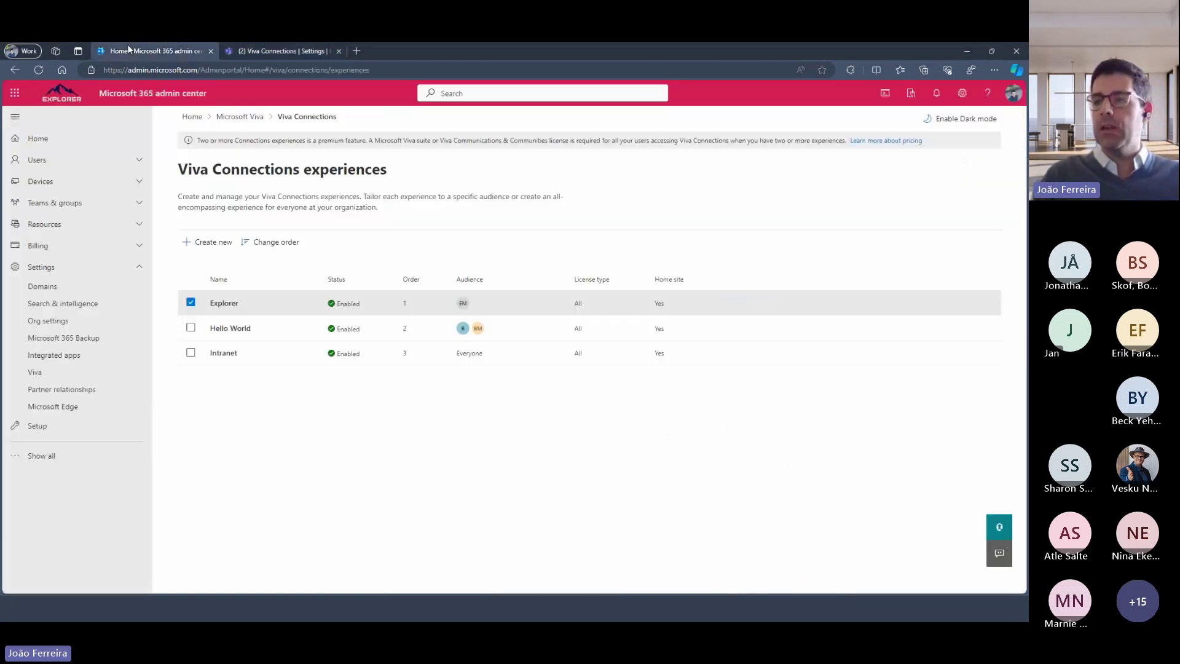
click(203, 242)
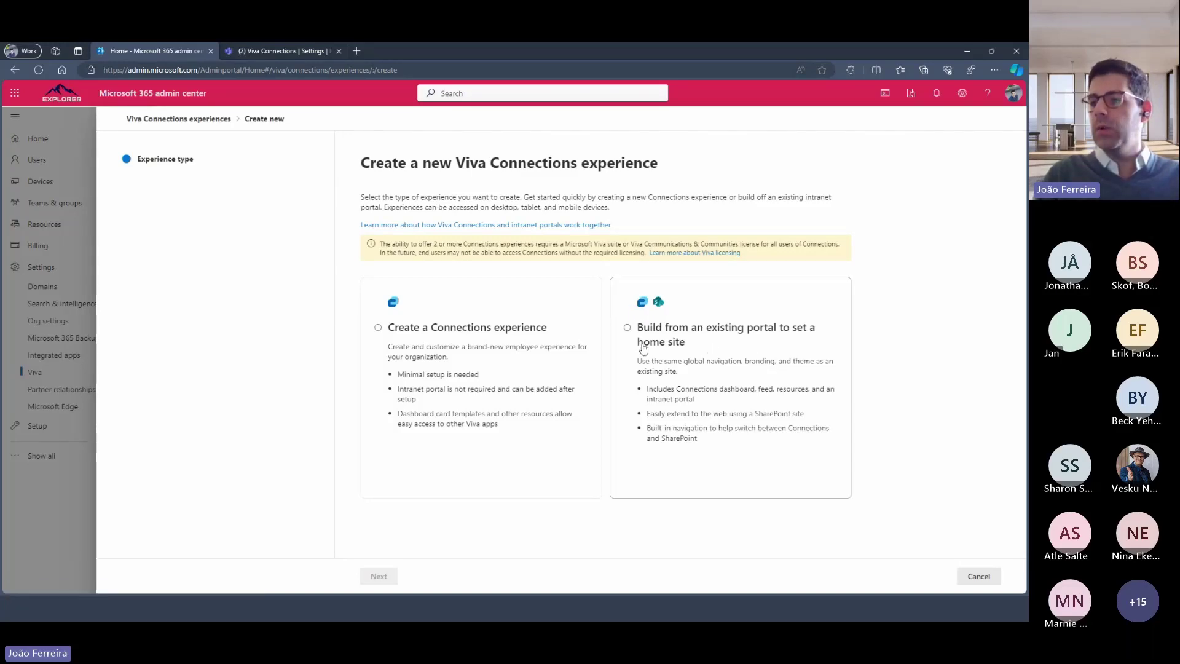
click(283, 52)
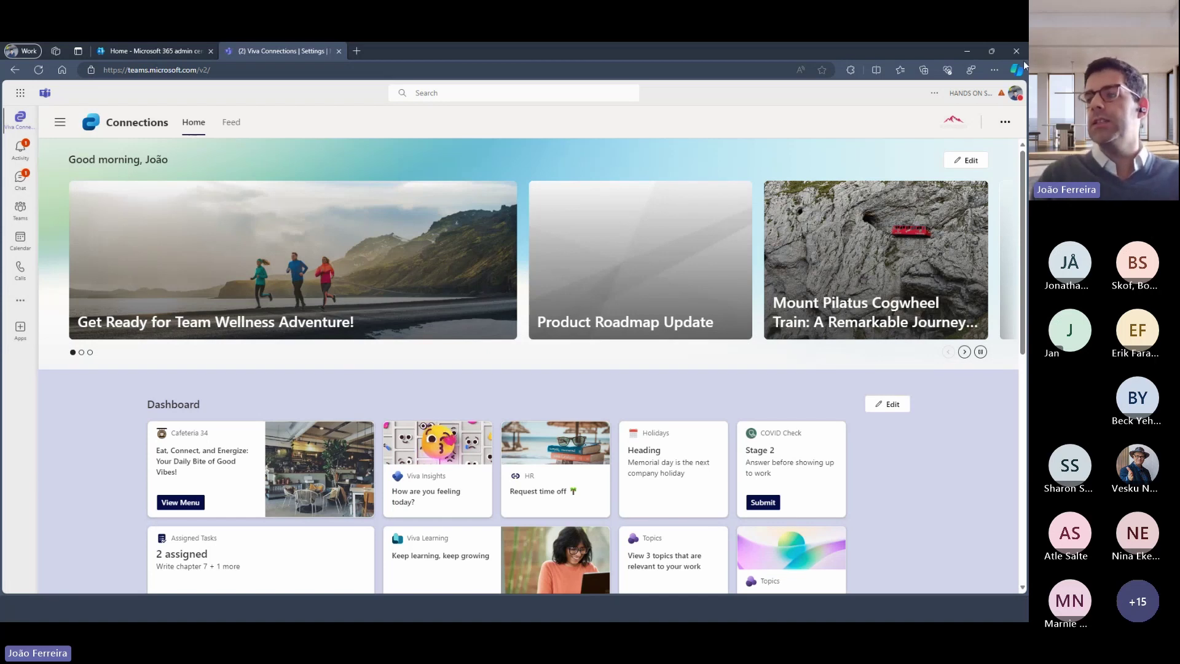
Open the intranet portal from the Connections home page and look over its news, events and quick links
click(955, 121)
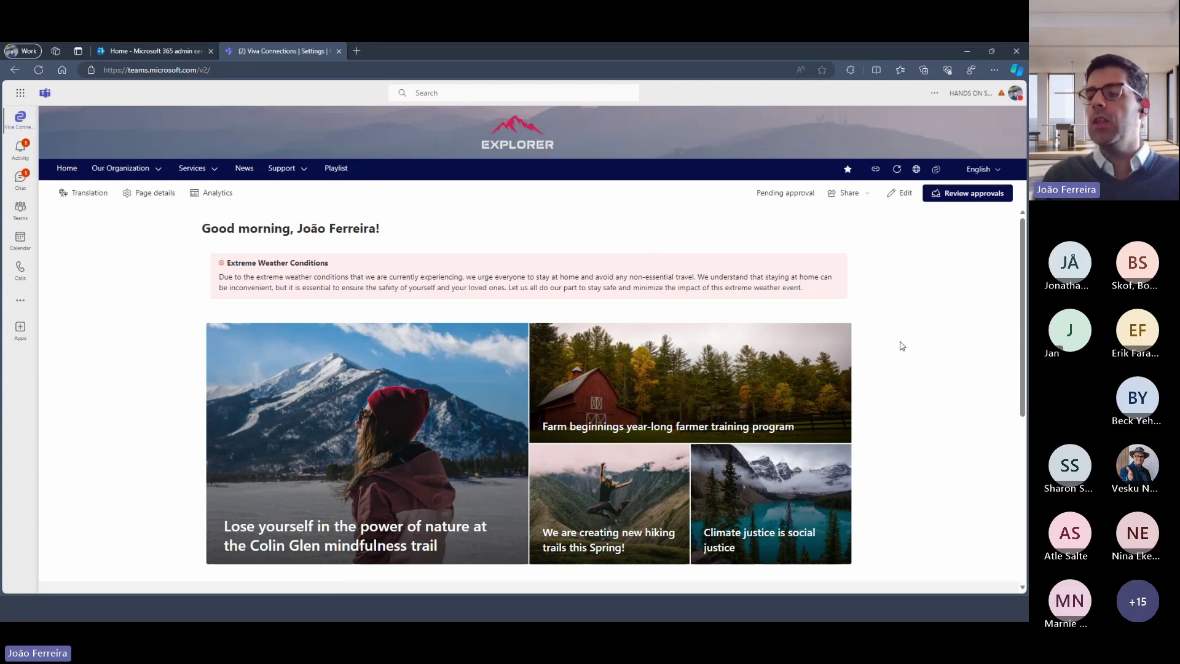
scroll(902, 346, down, 3)
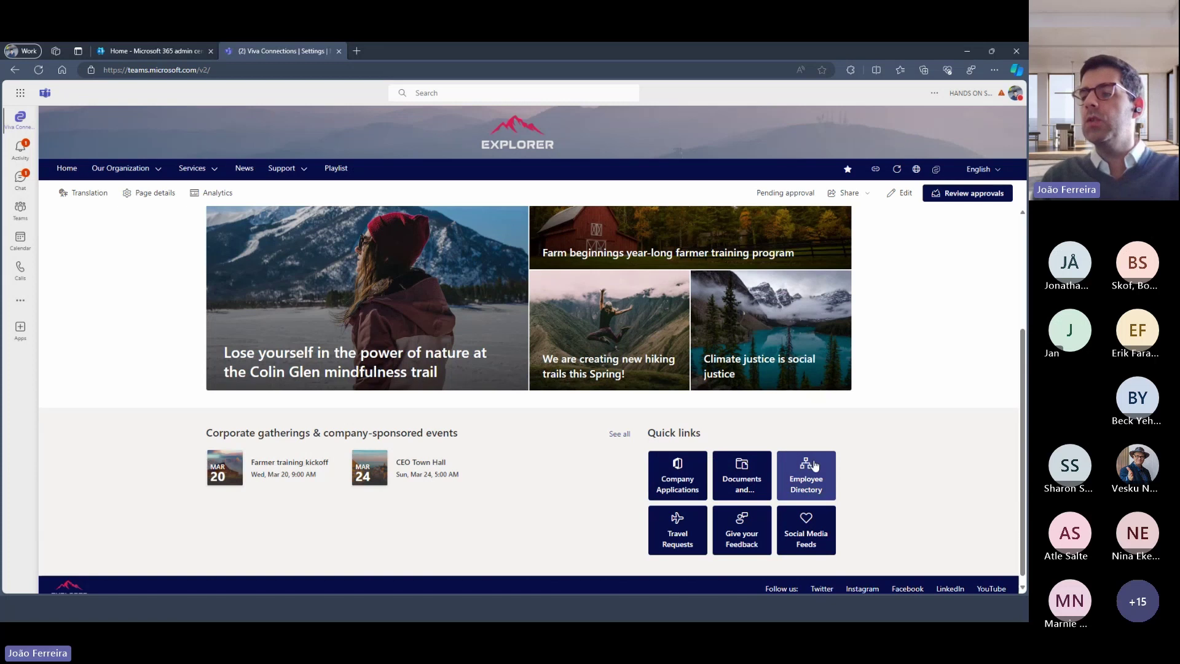
scroll(822, 492, up, 2)
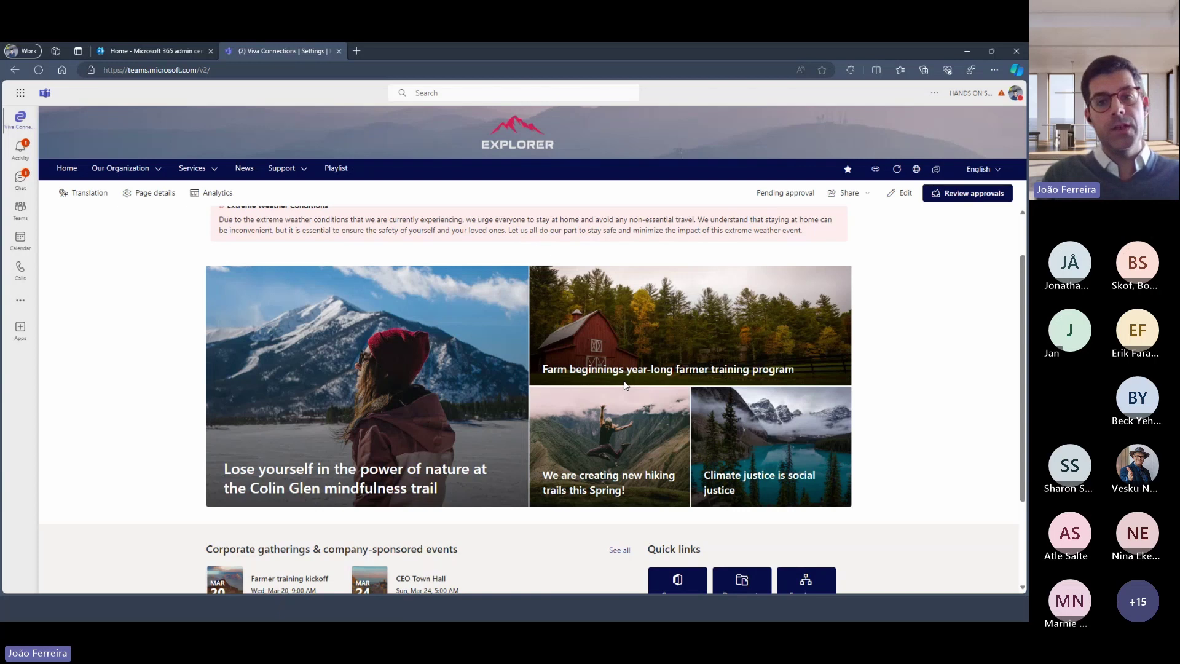
Edit the pending intranet home page and add a vertical section to it
click(904, 193)
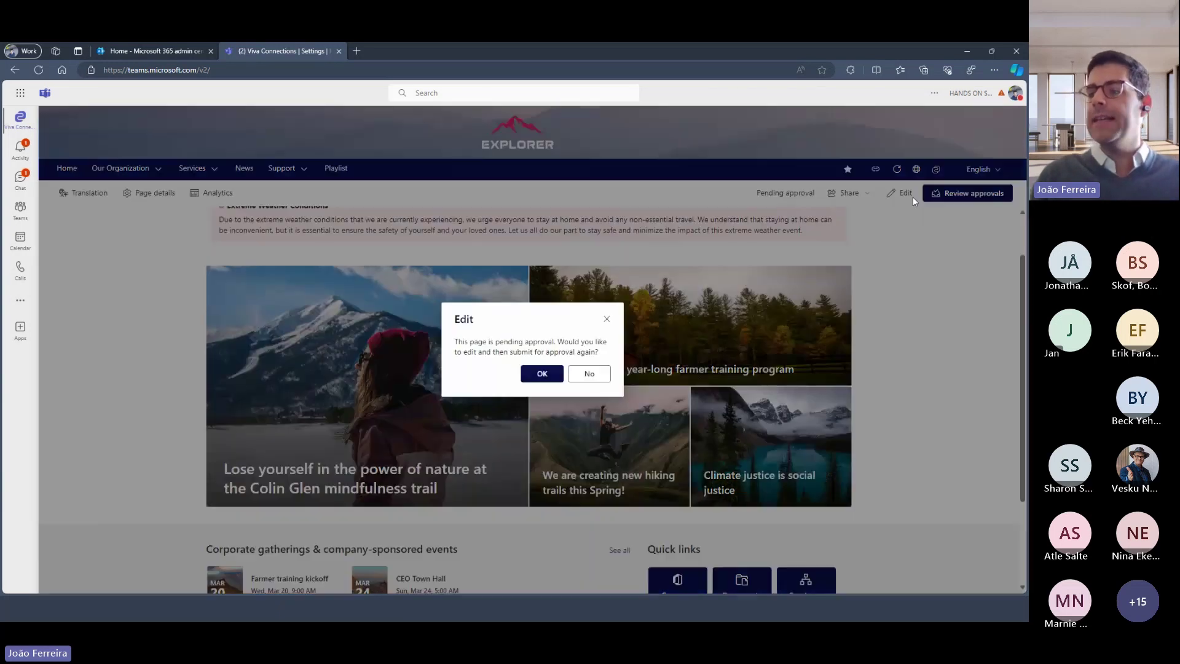
click(543, 373)
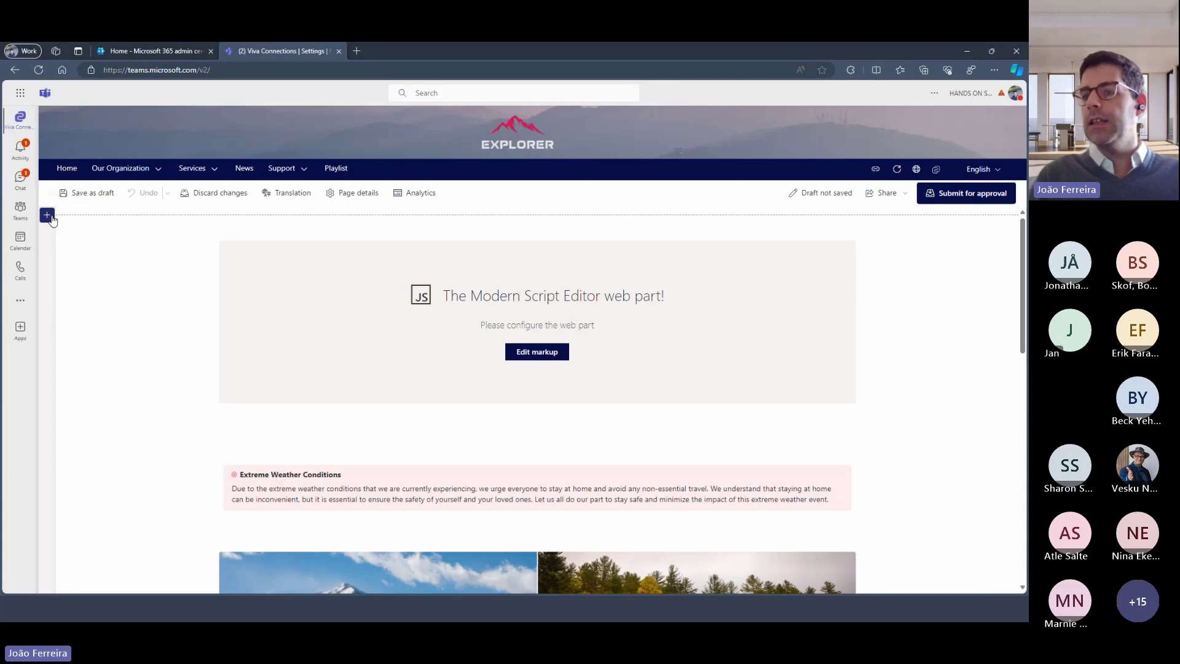
click(49, 217)
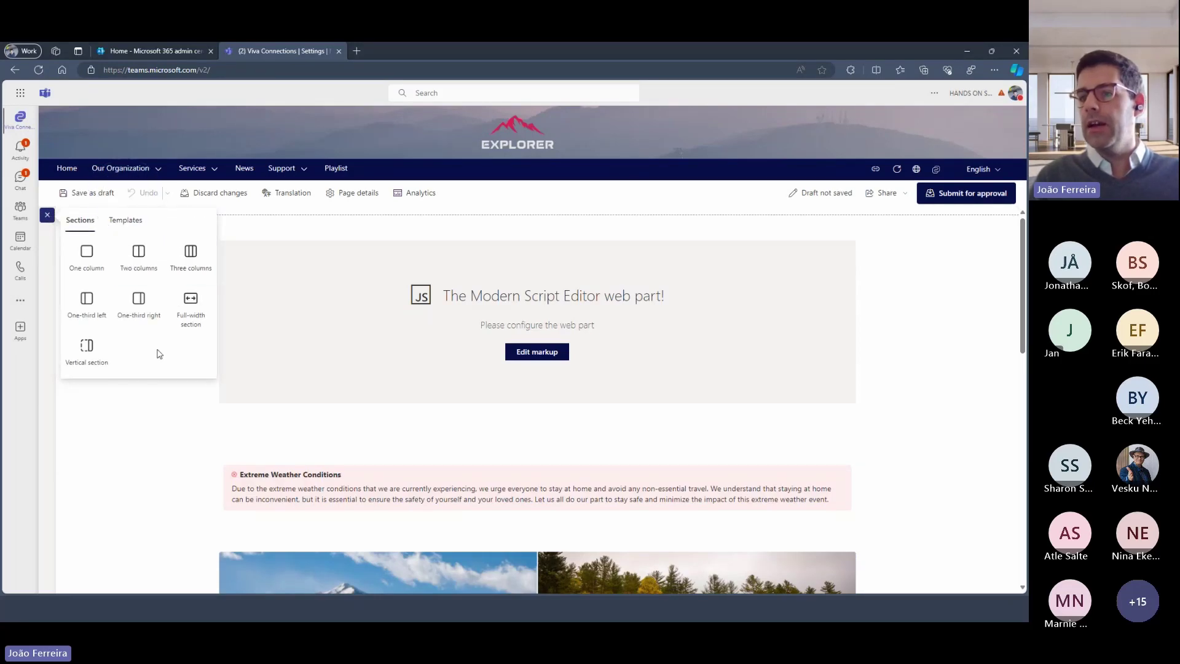
click(87, 350)
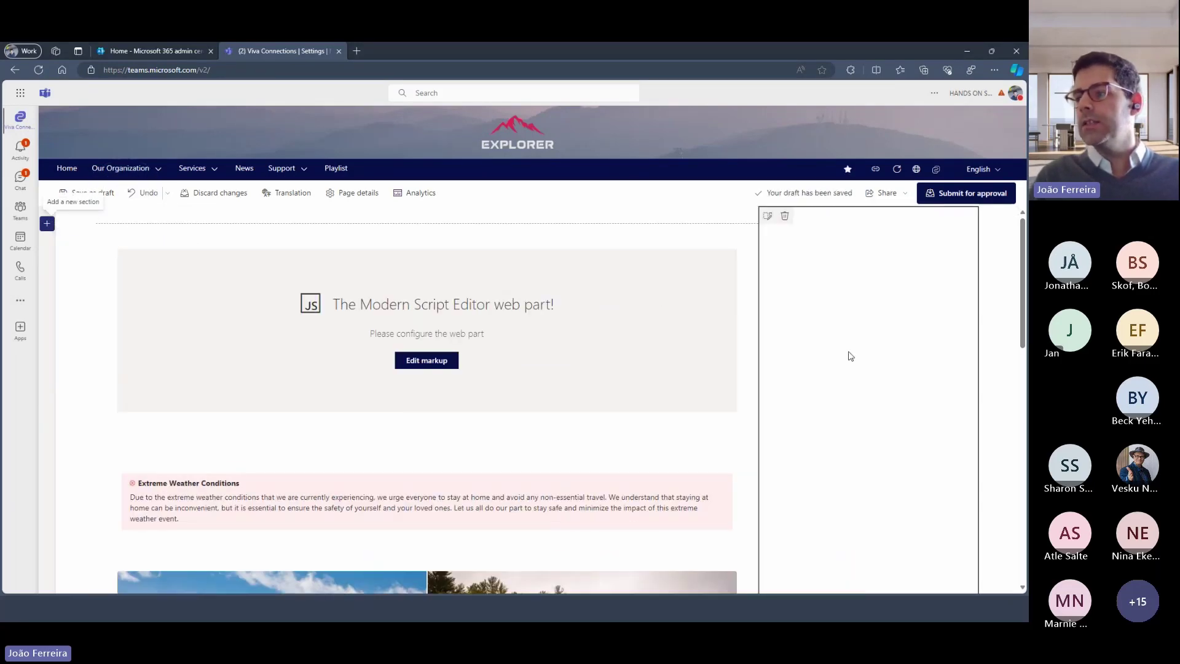
Add the Dashboard for Viva Connections web part to the vertical section and save the page as a draft
click(869, 231)
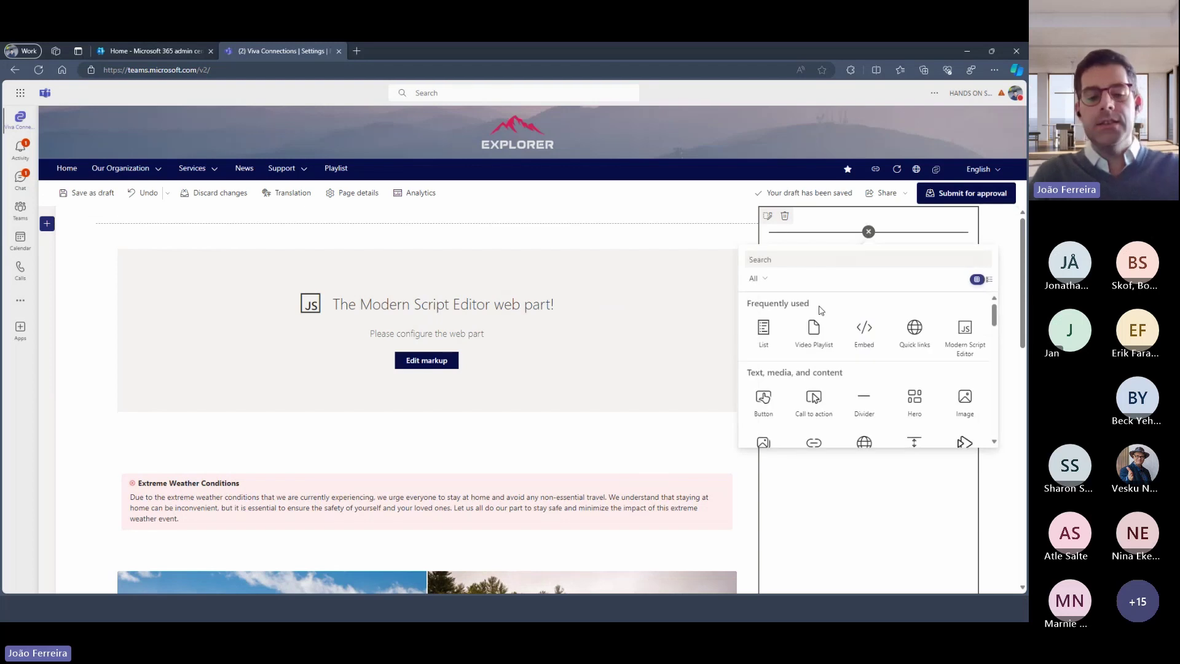
text(dash)
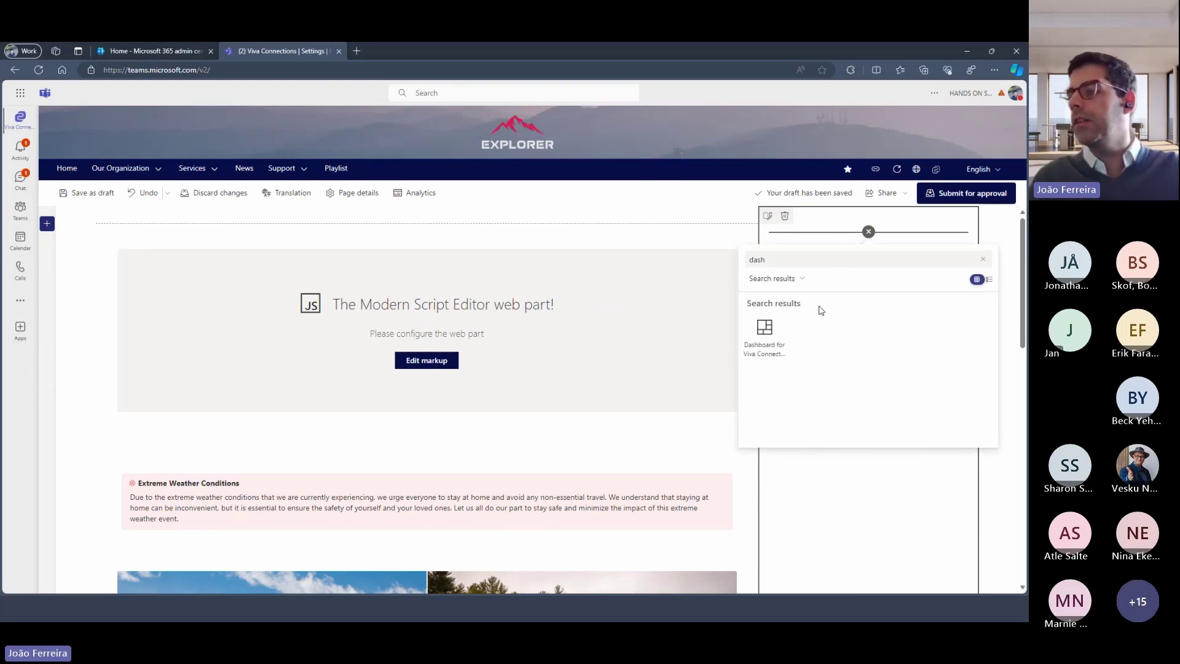
click(770, 359)
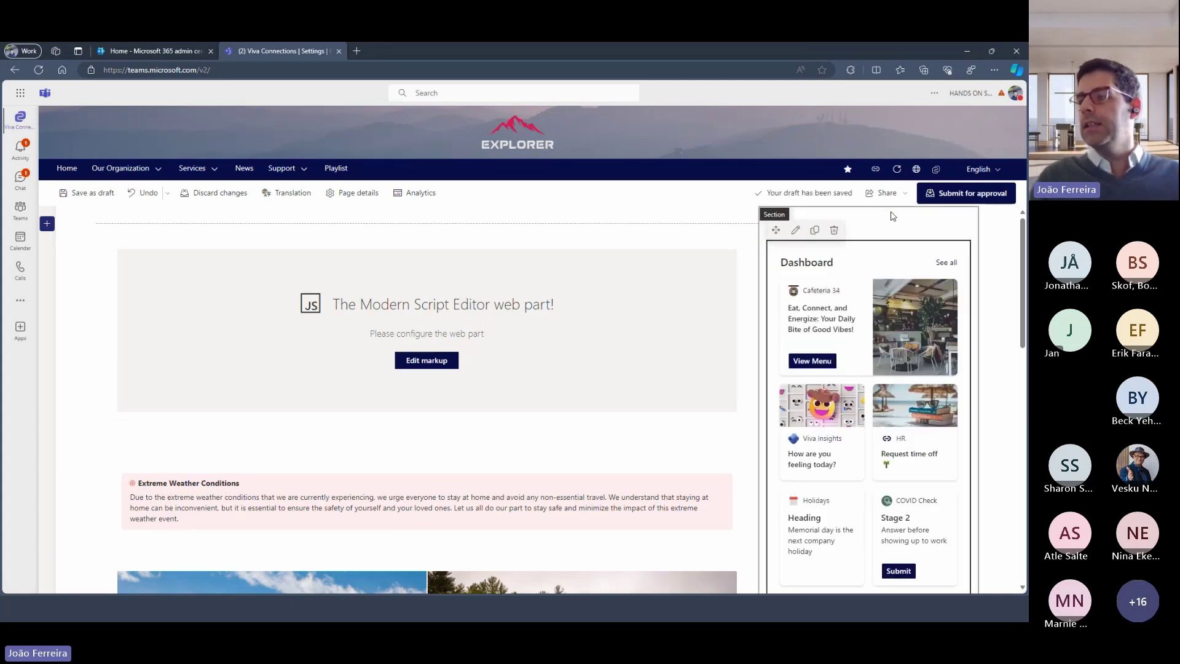
click(93, 201)
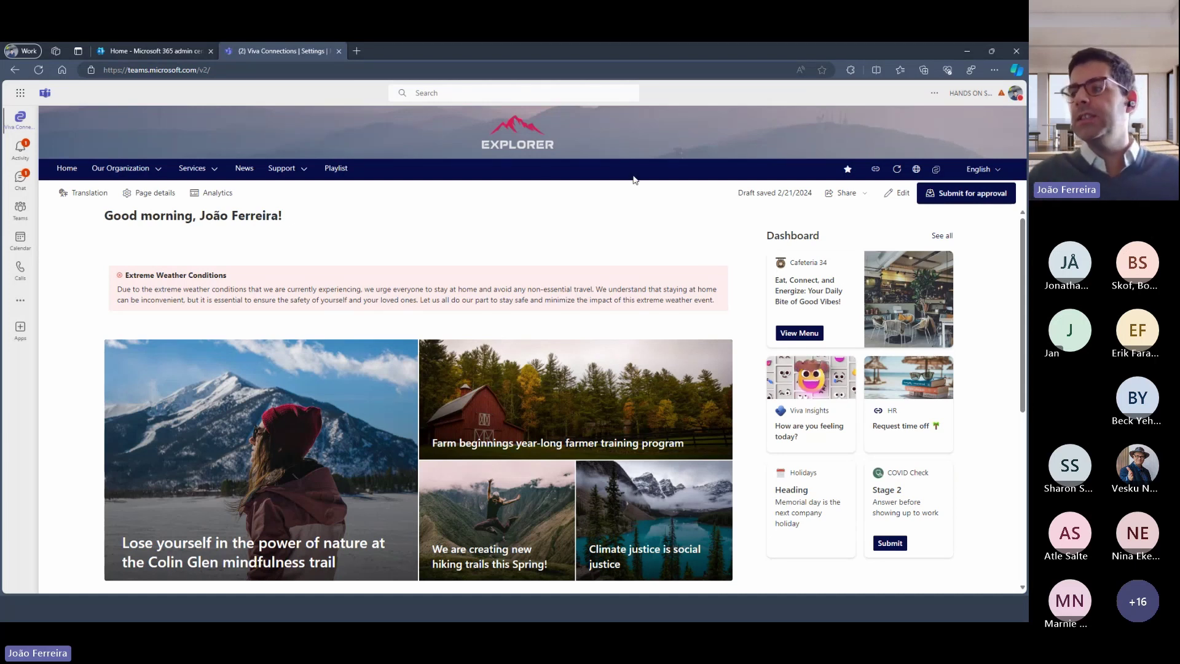
Return from the intranet portal to the Connections home page and switch to the Intranet experience again
click(939, 175)
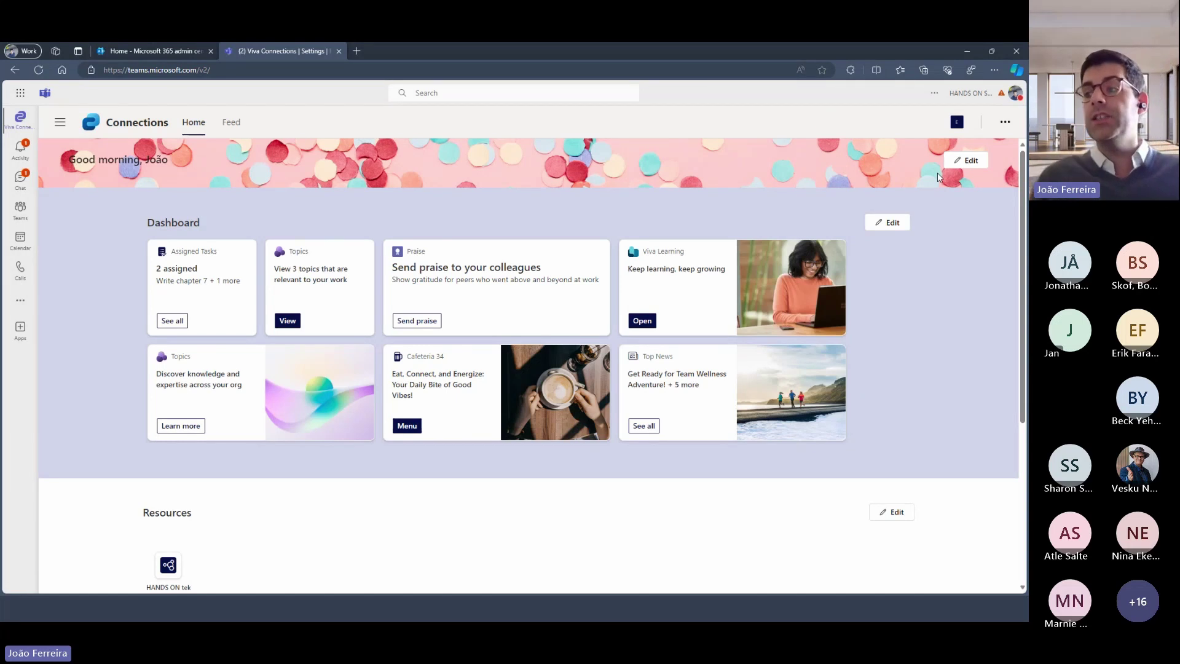
click(1006, 124)
click(931, 273)
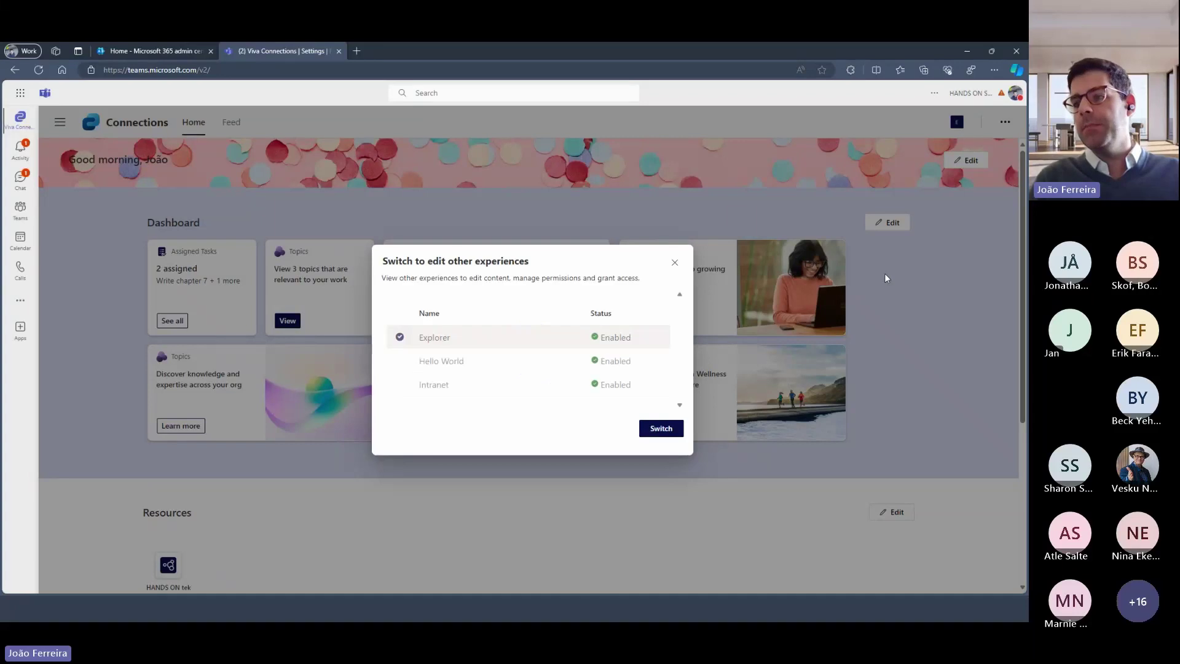
click(407, 384)
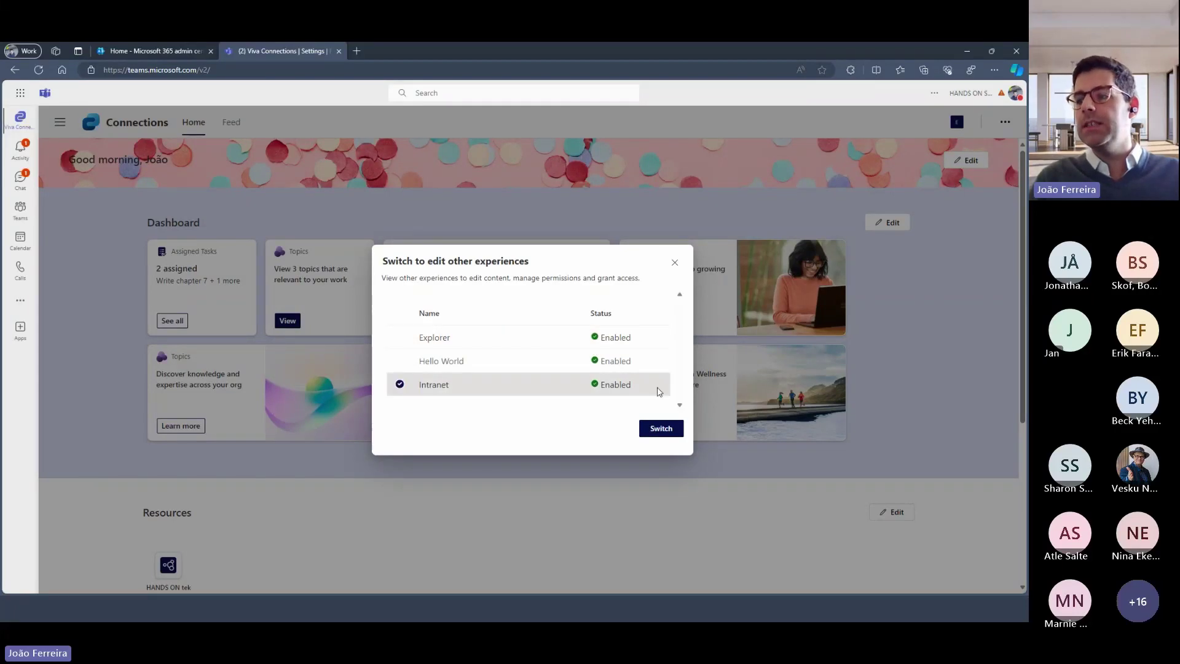
click(661, 428)
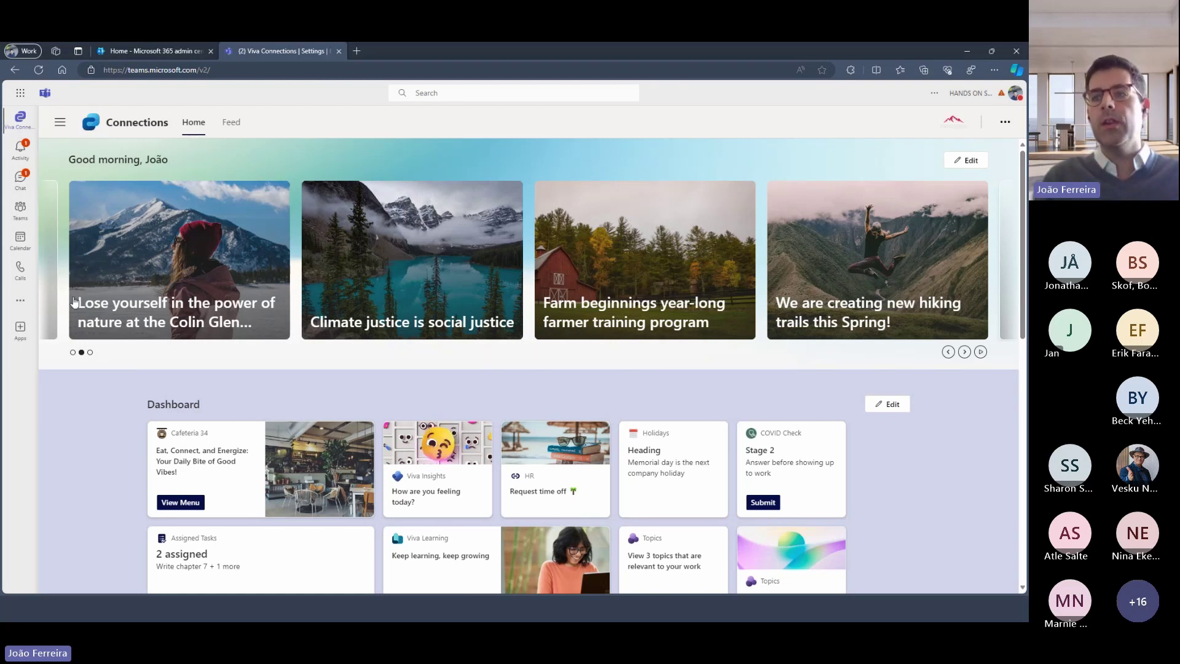
Switch to the Microsoft 365 admin center and cancel the creation of a new Viva Connections experience
click(153, 53)
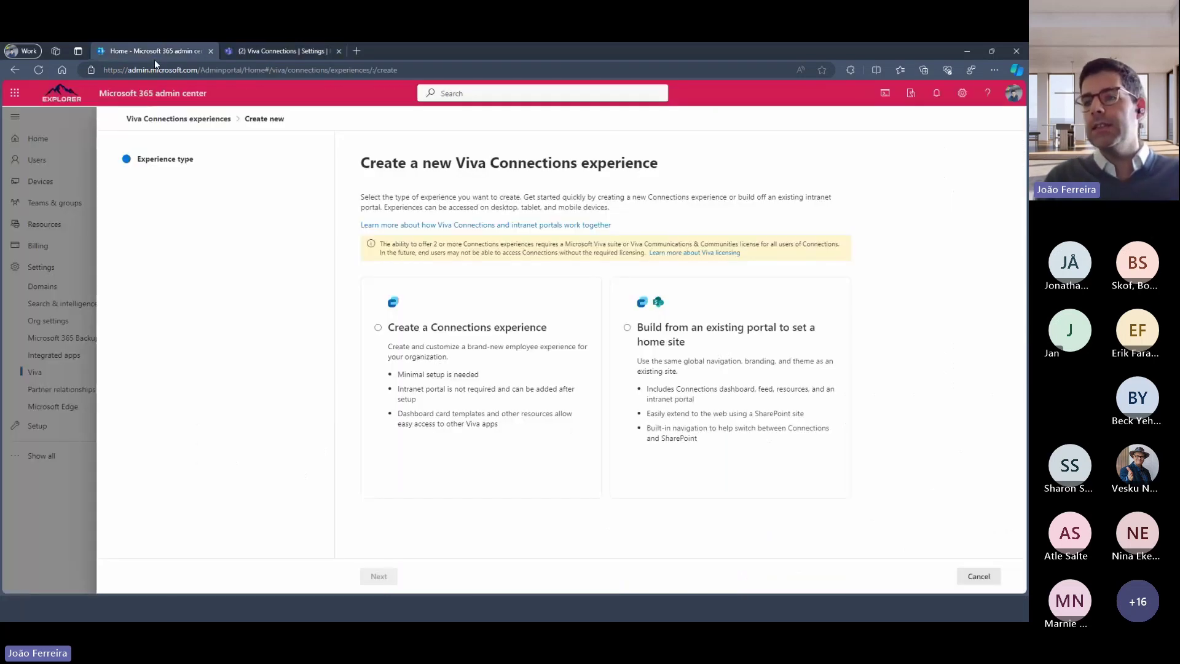
click(983, 578)
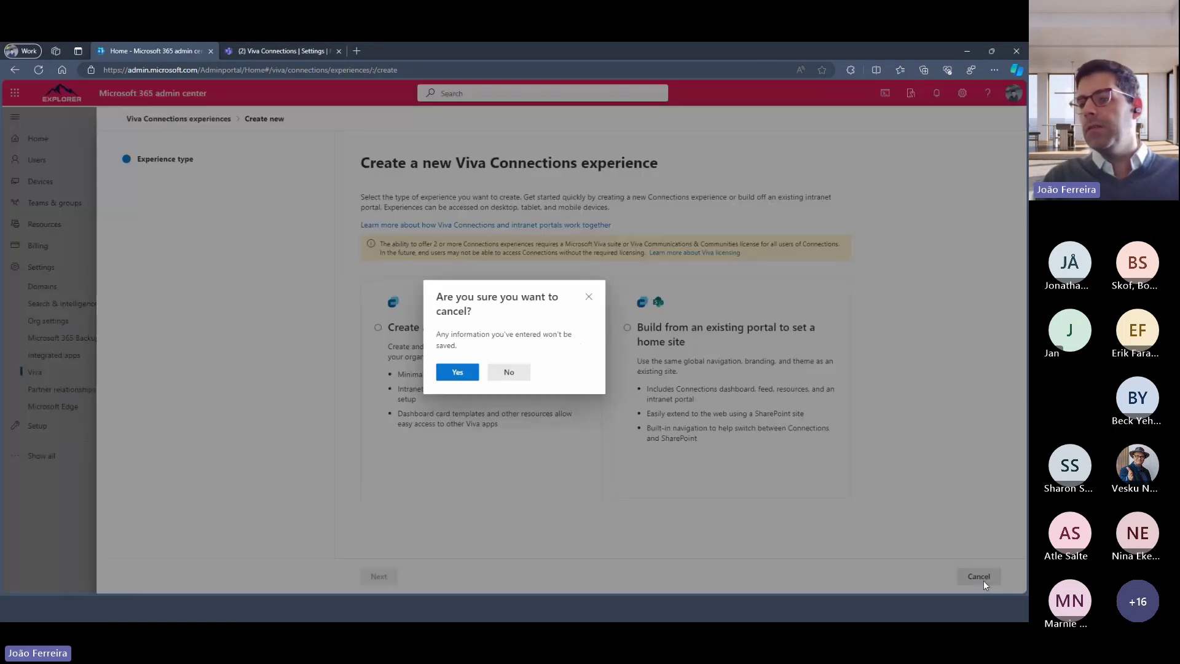
click(472, 372)
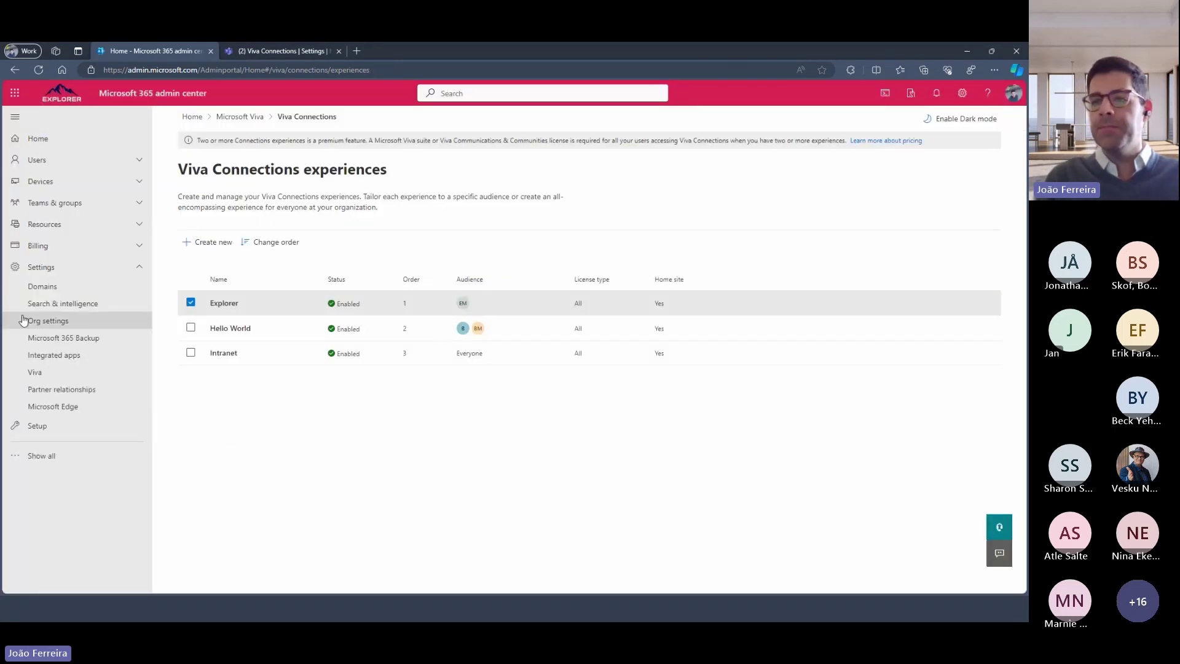
Open the instructions for installing Viva Connections in Teams from the Viva settings and open the Teams admin center in a new tab
click(33, 375)
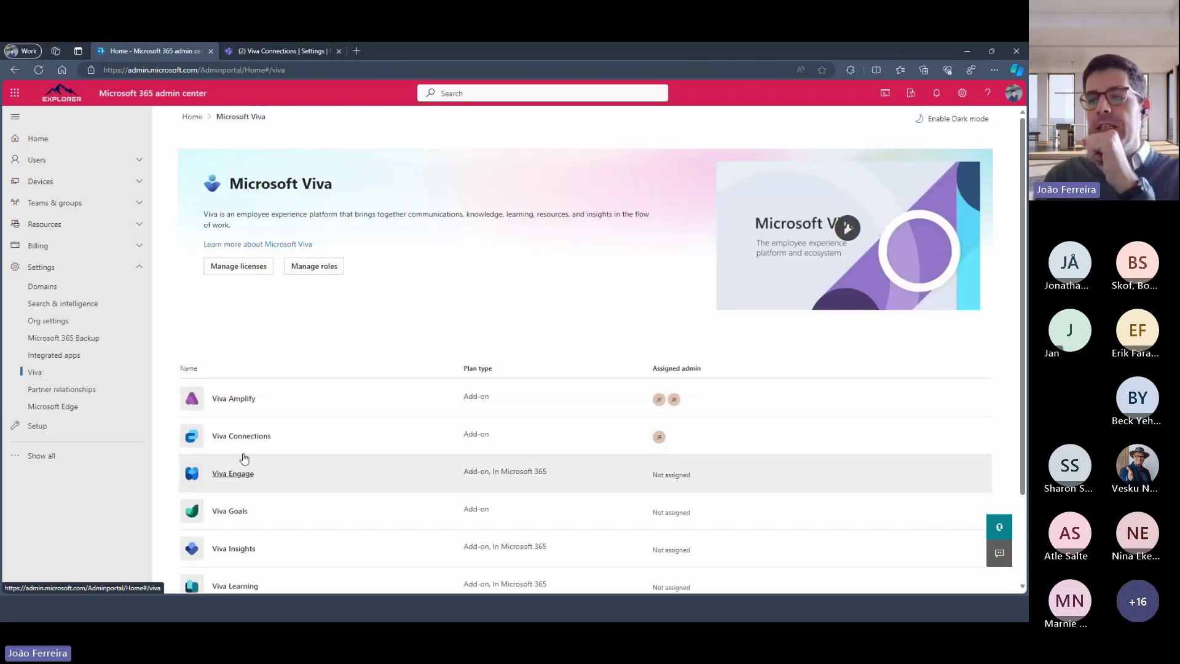
click(249, 440)
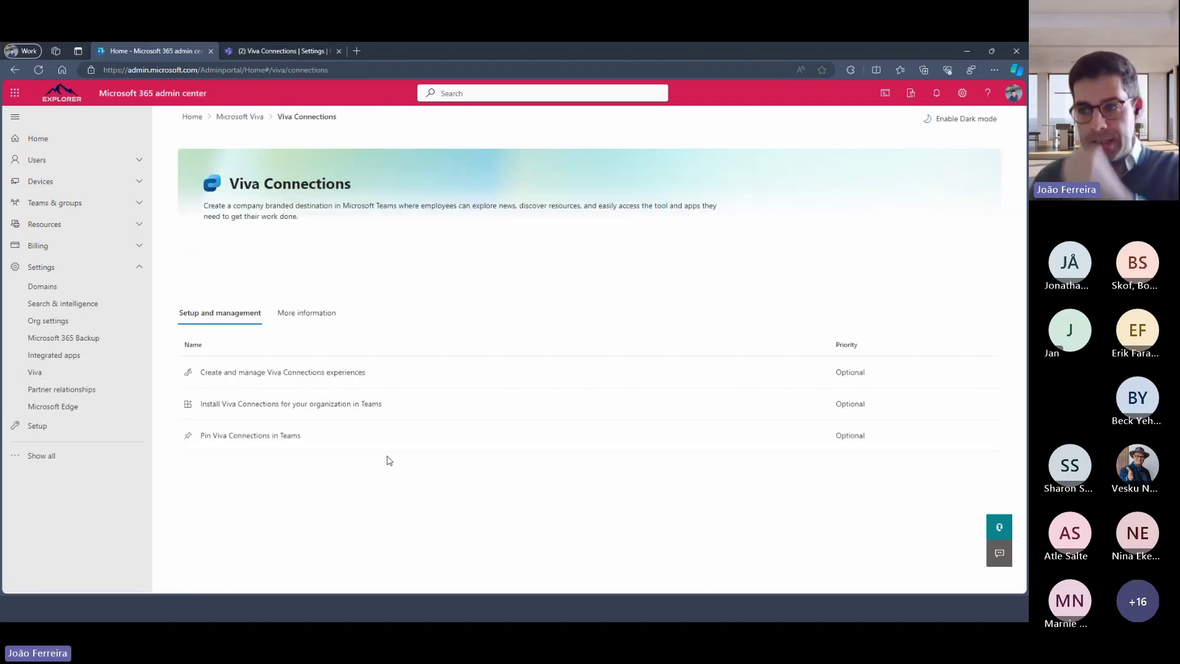
click(348, 408)
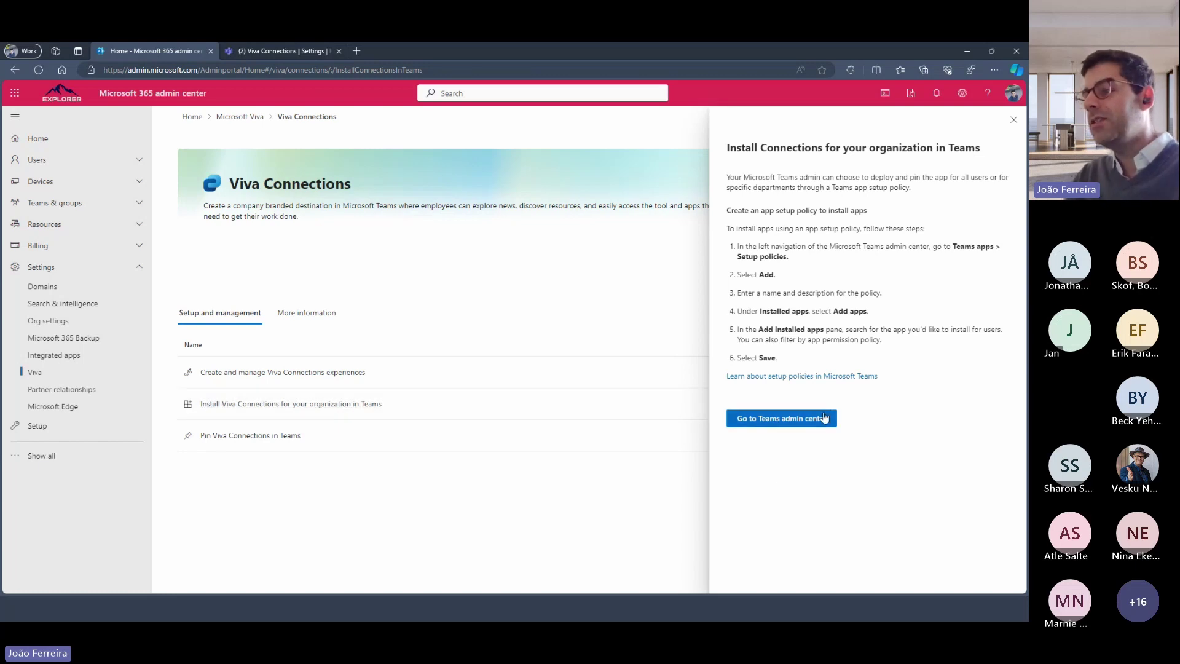
right_click(801, 421)
click(781, 423)
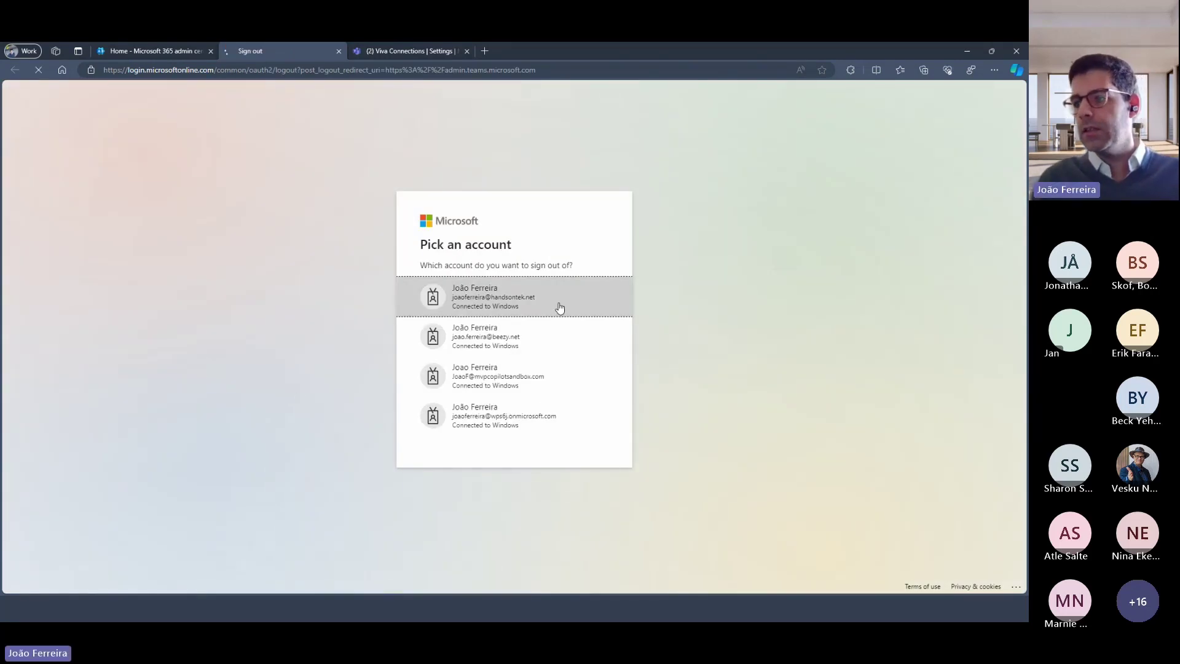
Sign out of the work account, sign back in with its prefilled password, stay signed in, and pick the same account for the Teams admin center
click(560, 308)
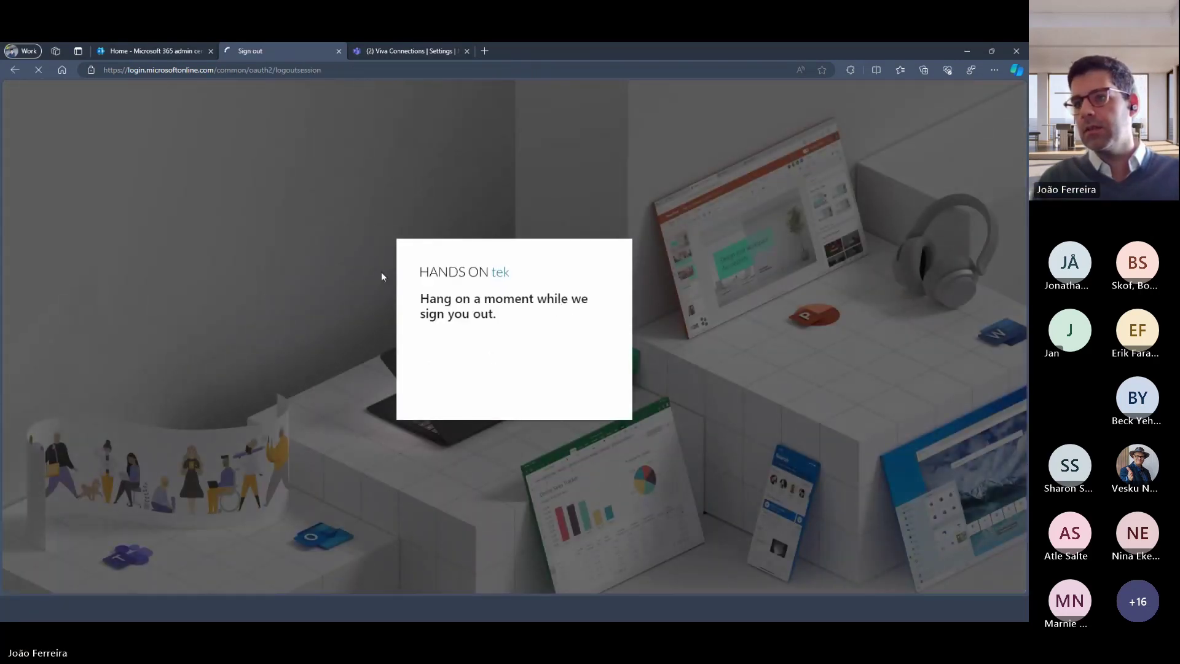
click(329, 71)
text(adm)
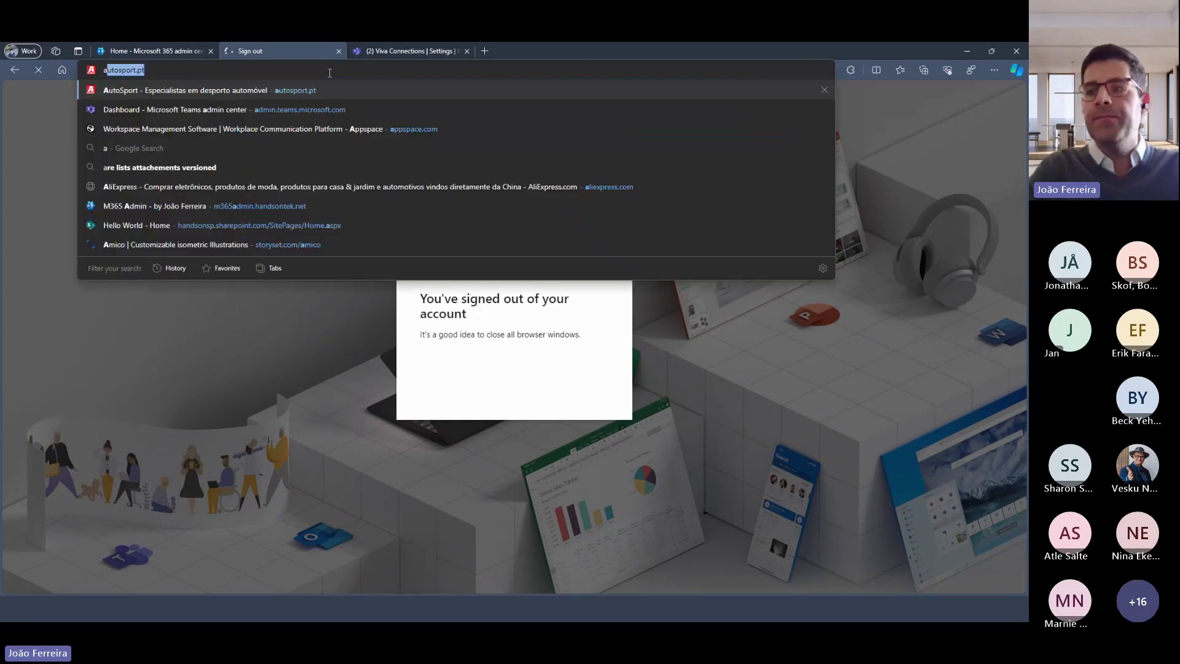
text(n)
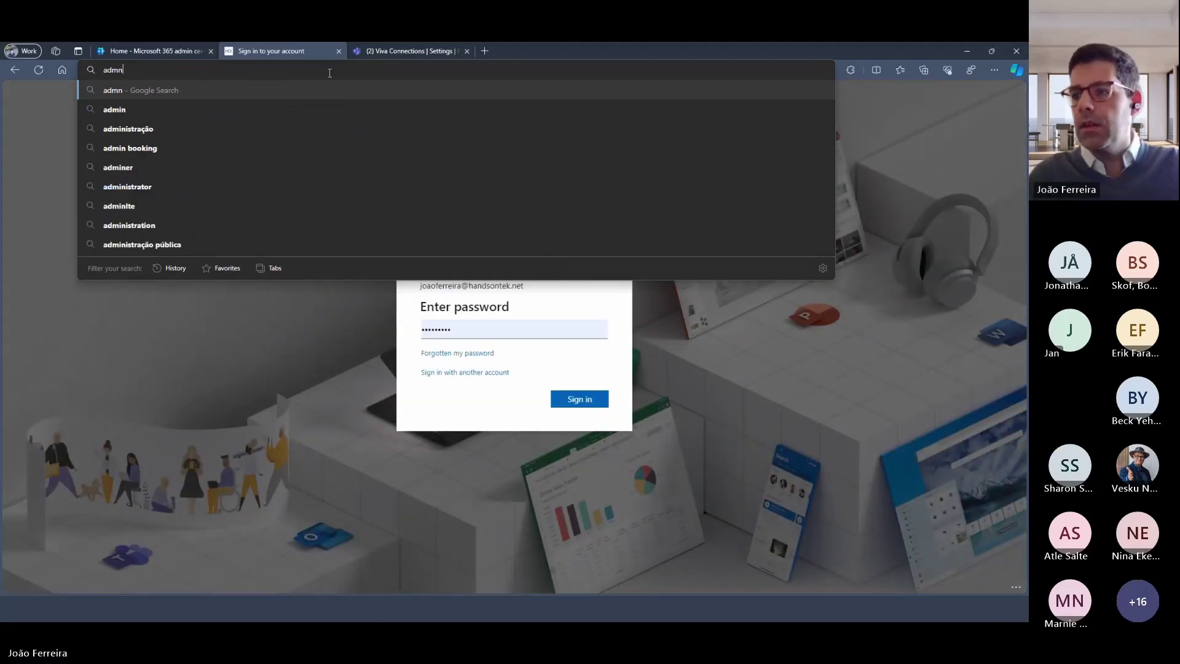
click(592, 401)
click(592, 401)
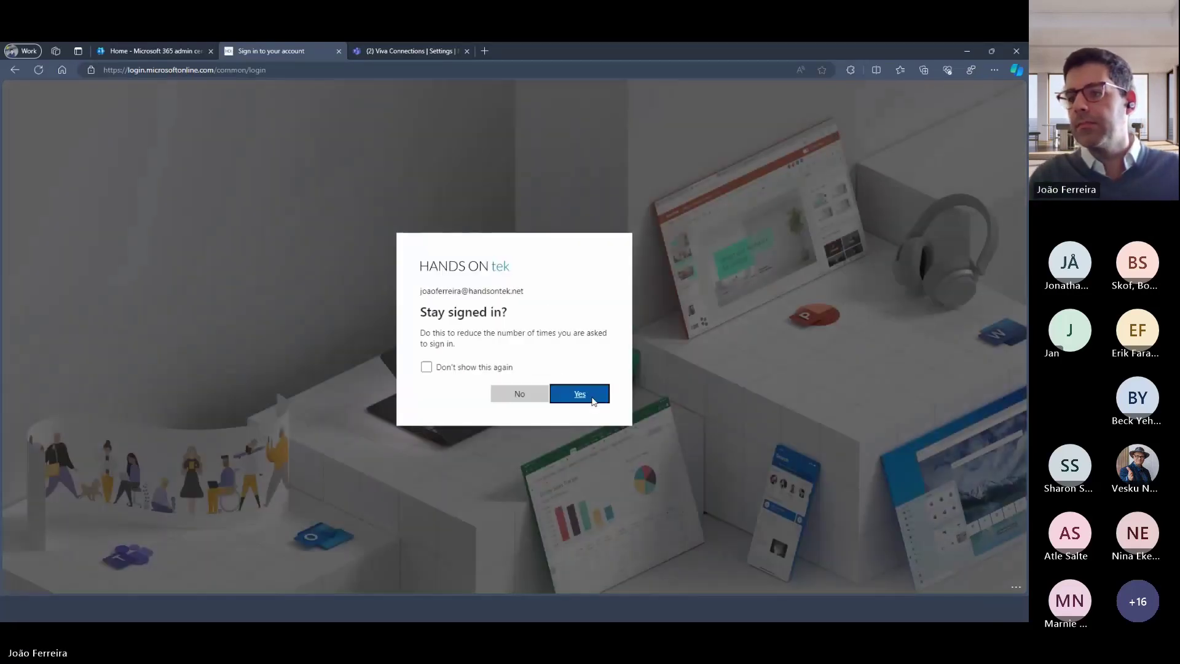
click(580, 394)
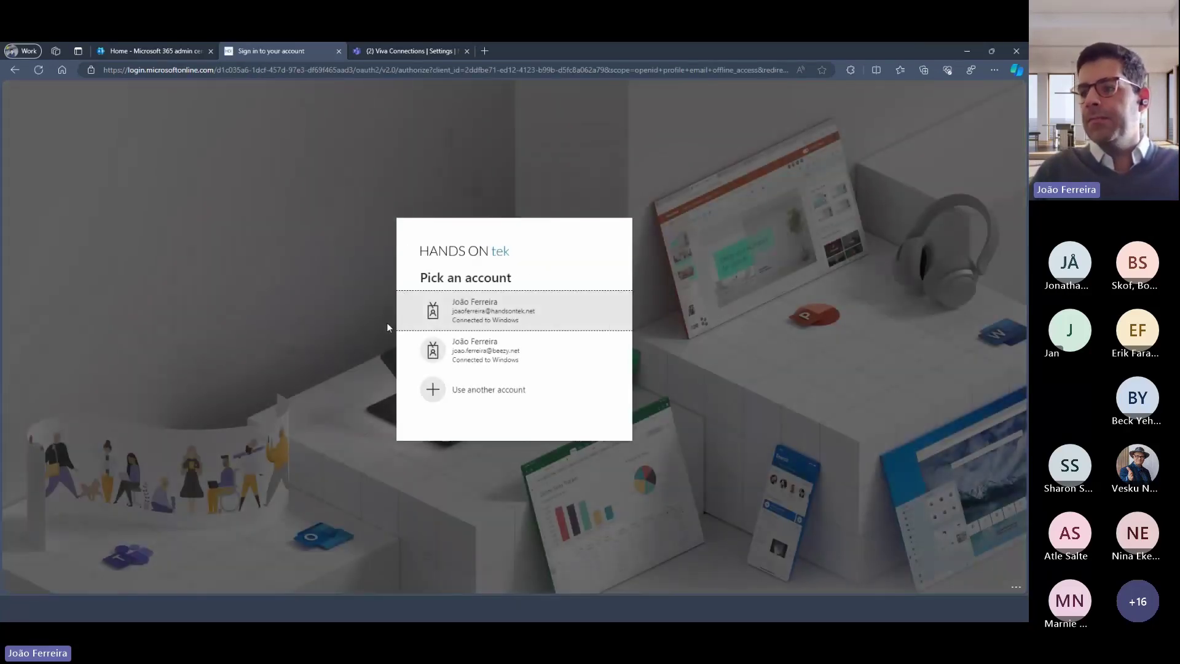
click(544, 320)
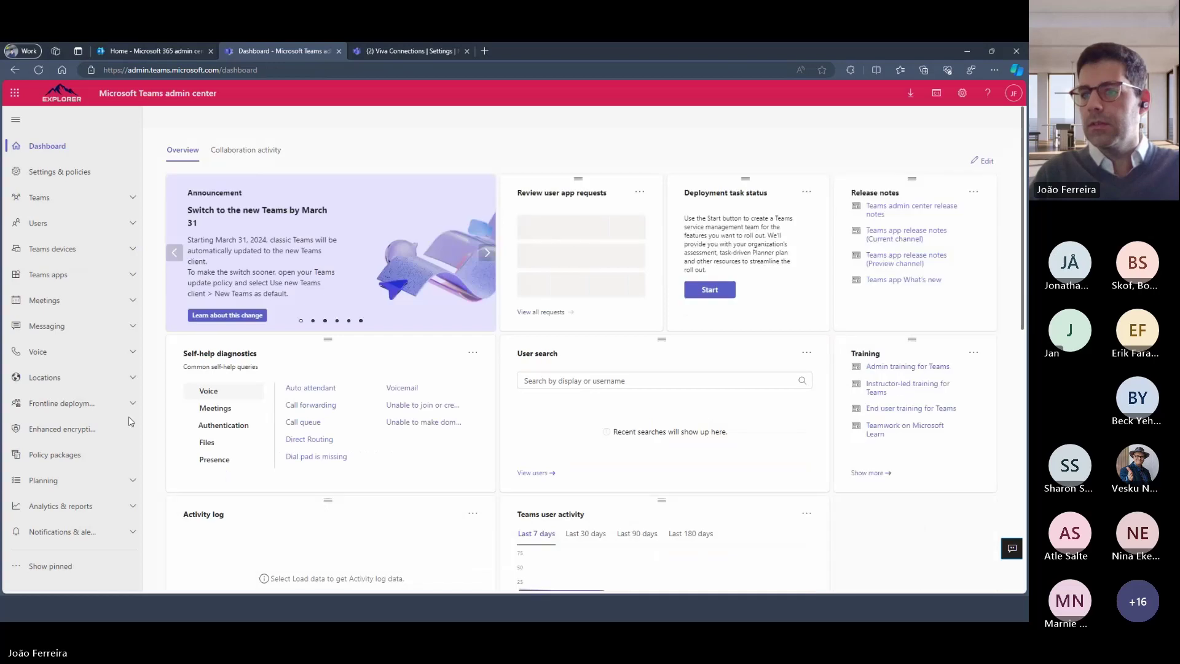
Open the Global (Org-wide default) app setup policy for Teams apps and review its installed apps
click(127, 275)
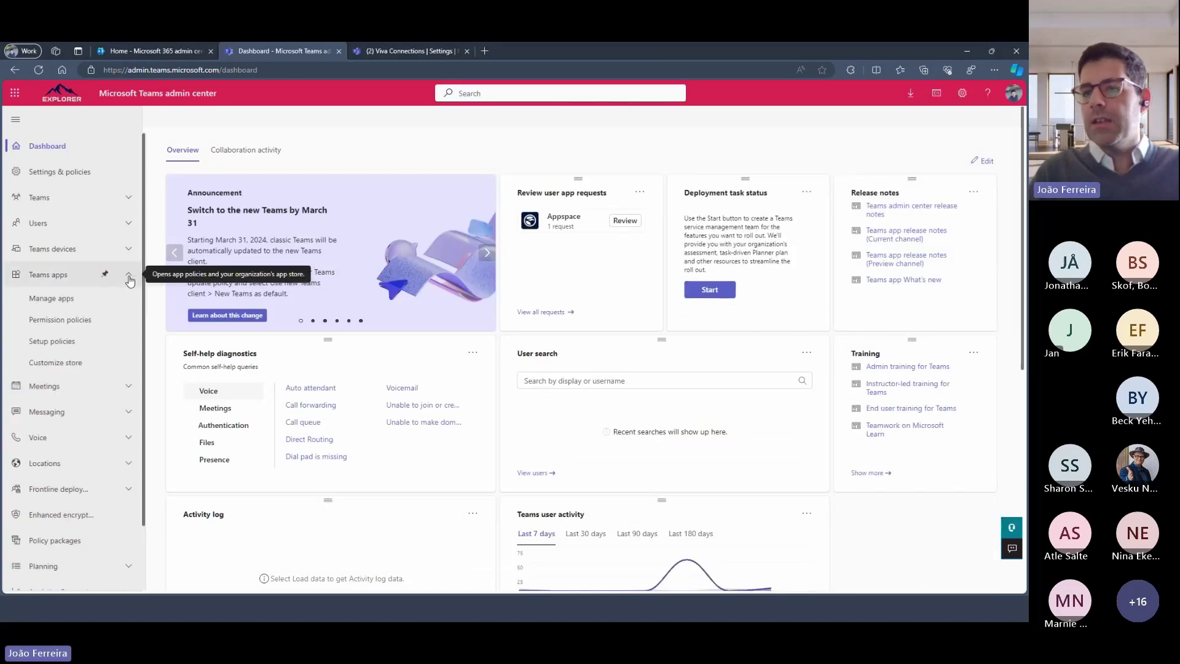
click(68, 341)
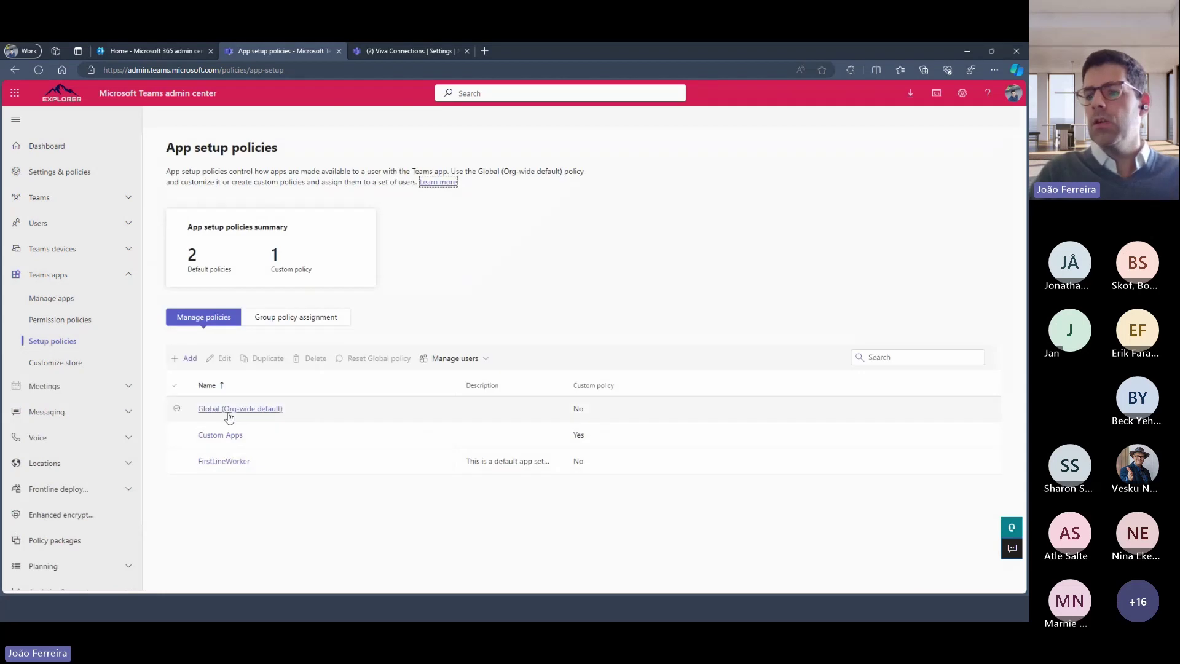
click(232, 411)
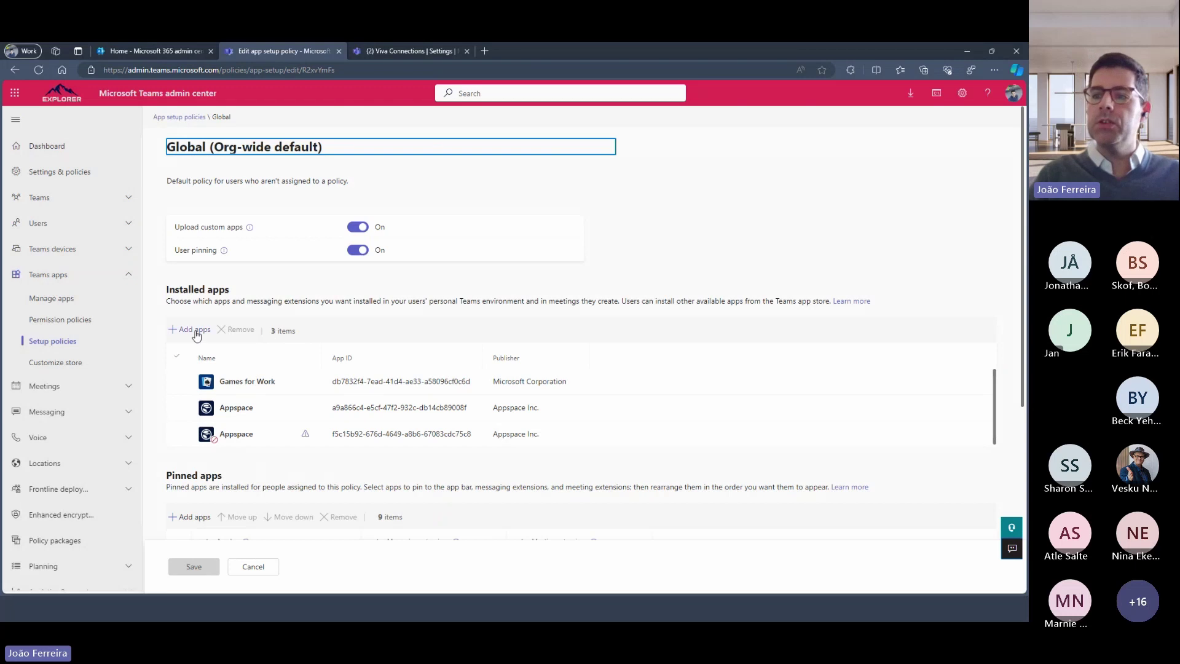
scroll(209, 335, down, 3)
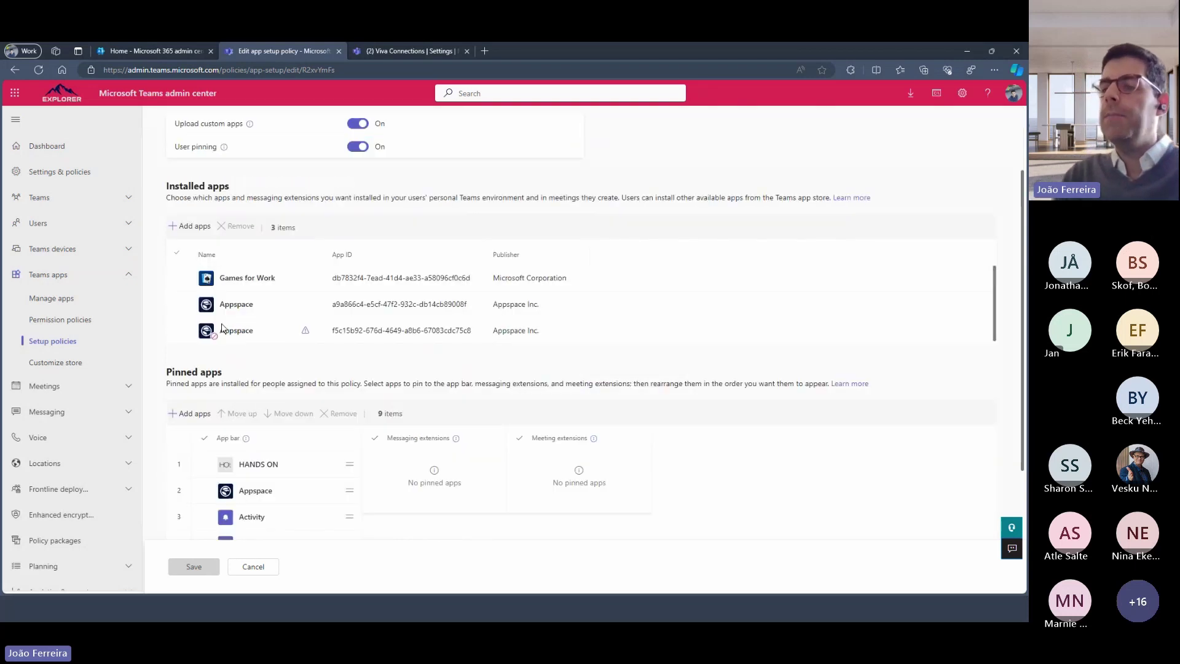
scroll(257, 425, up, 3)
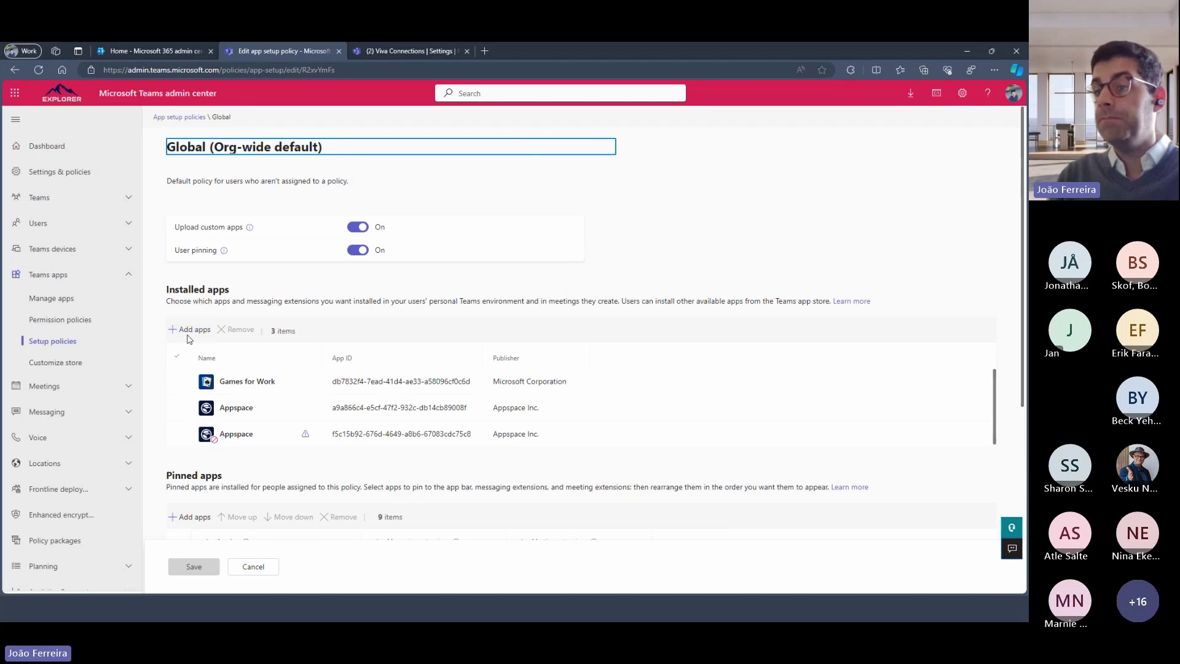
Look at the Add installed apps options, cancel without adding anything, and review the policy's pinned apps
click(210, 332)
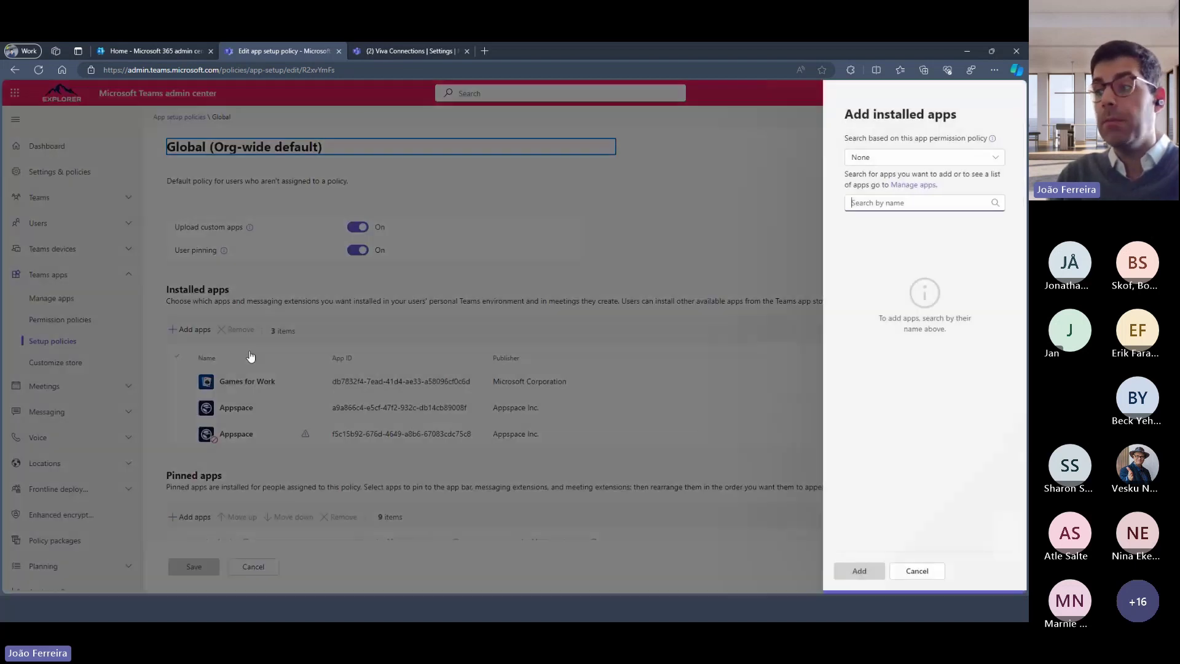
click(917, 571)
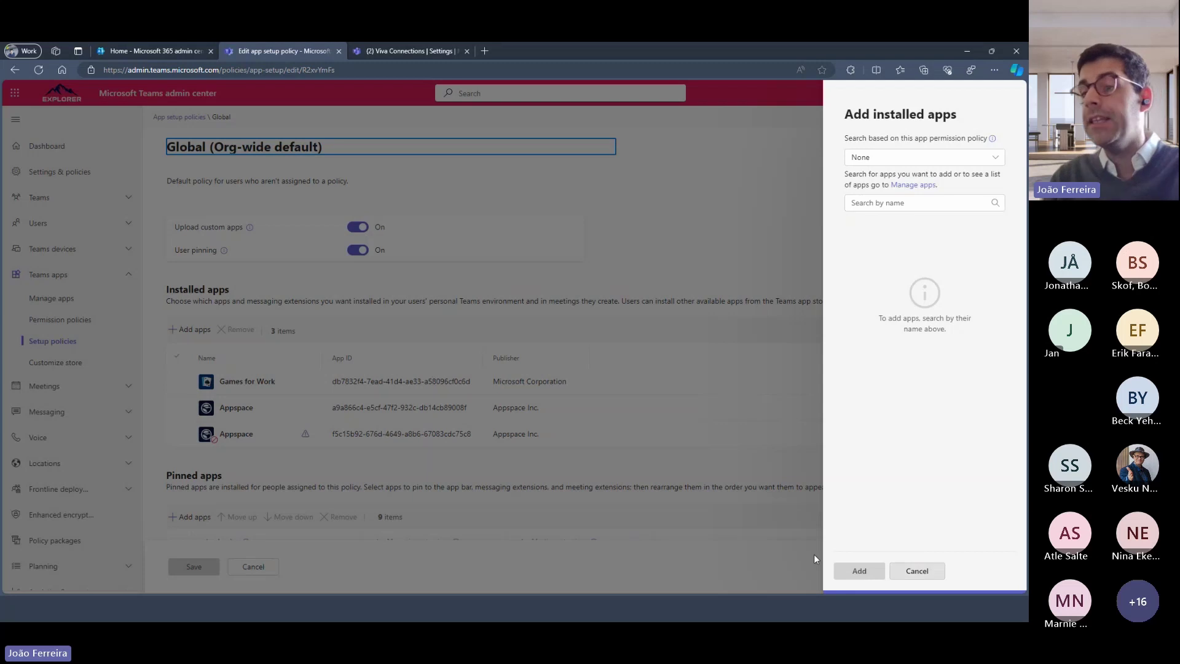
scroll(293, 415, down, 5)
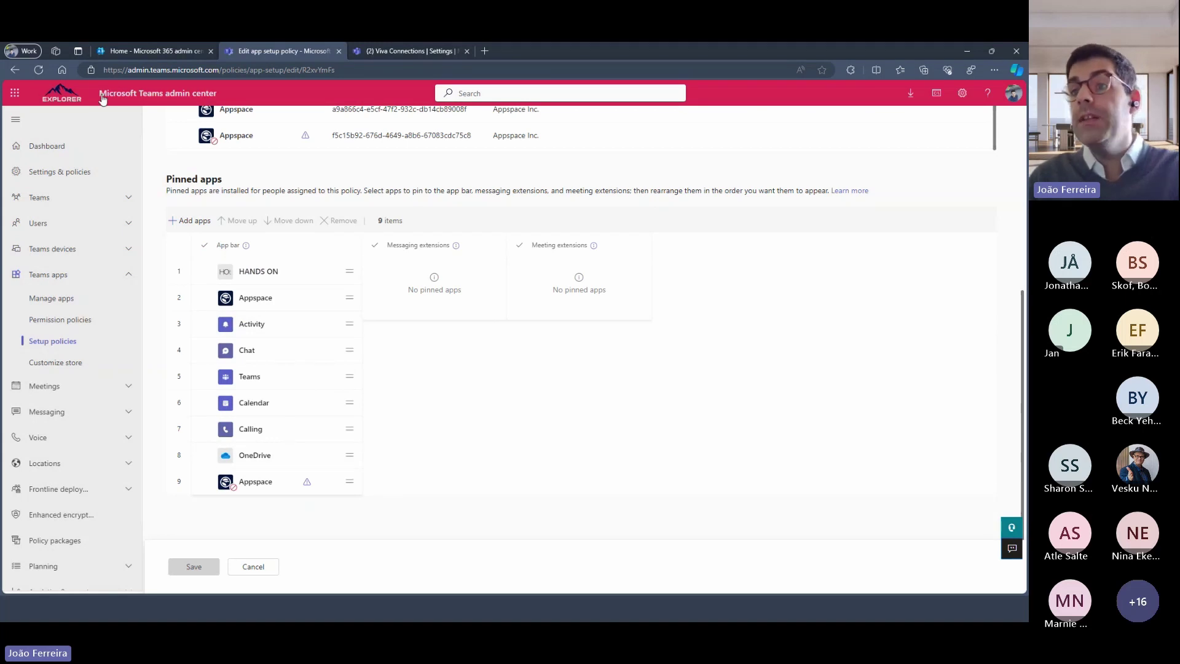
Switch to Viva Connections in Teams and open the intranet portal from the Connections home page
click(379, 57)
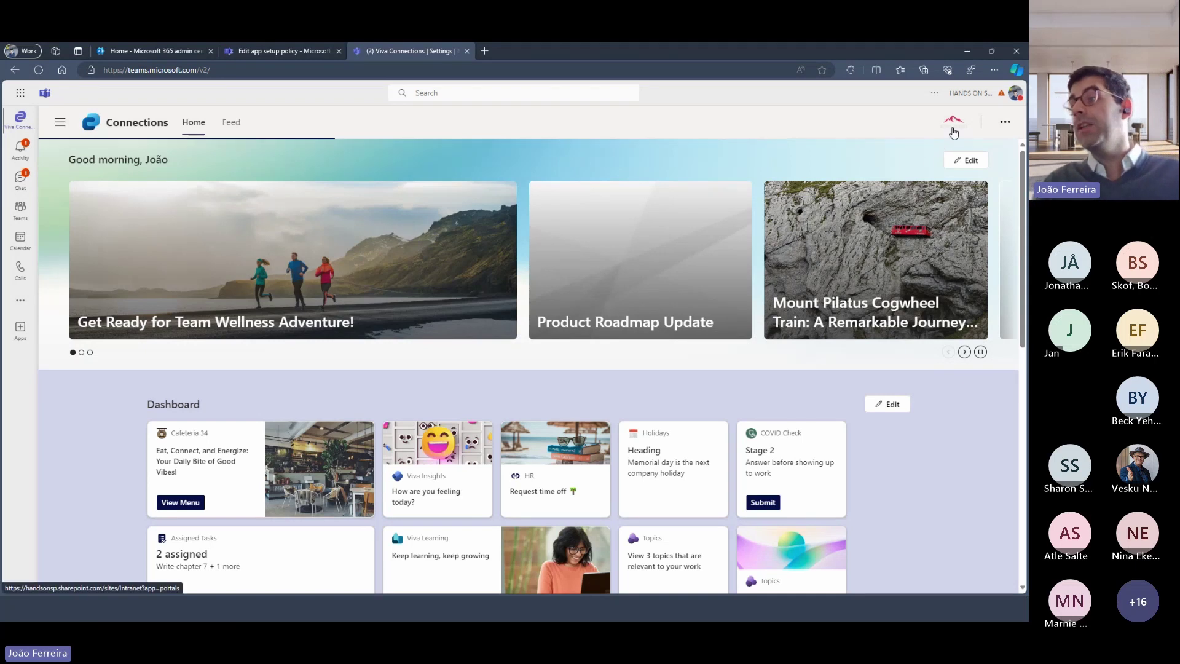
click(932, 132)
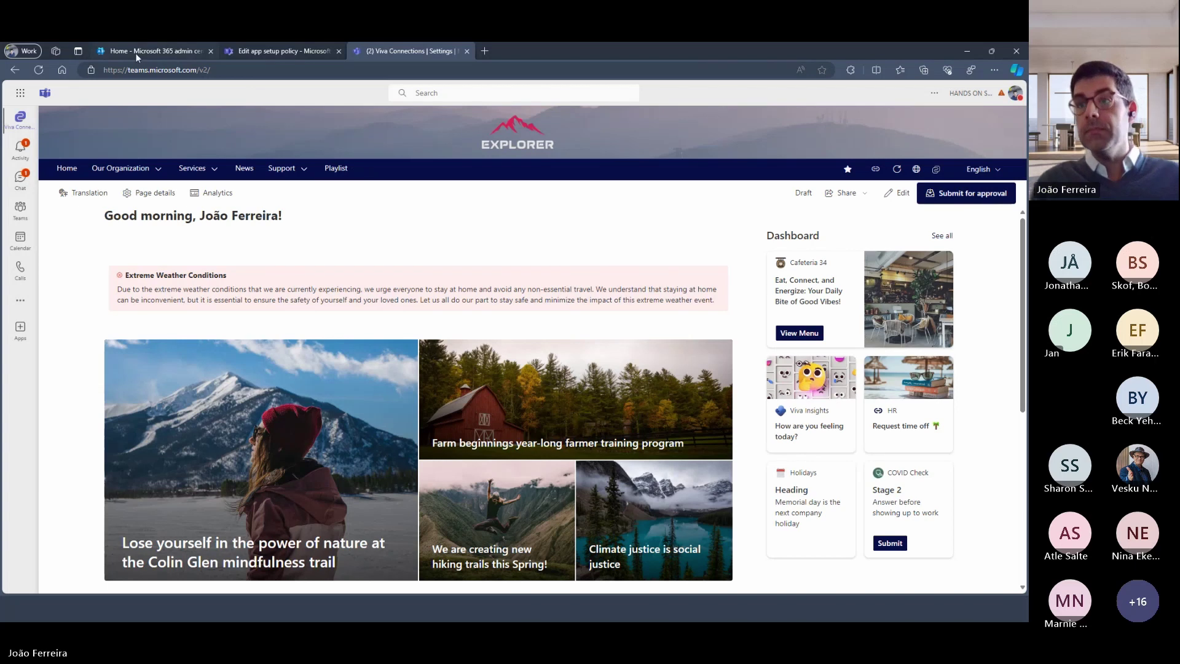
Switch to the Teams admin center, search the managed apps for "viva connections" and open the Microsoft Corporation app's details
click(297, 53)
click(77, 299)
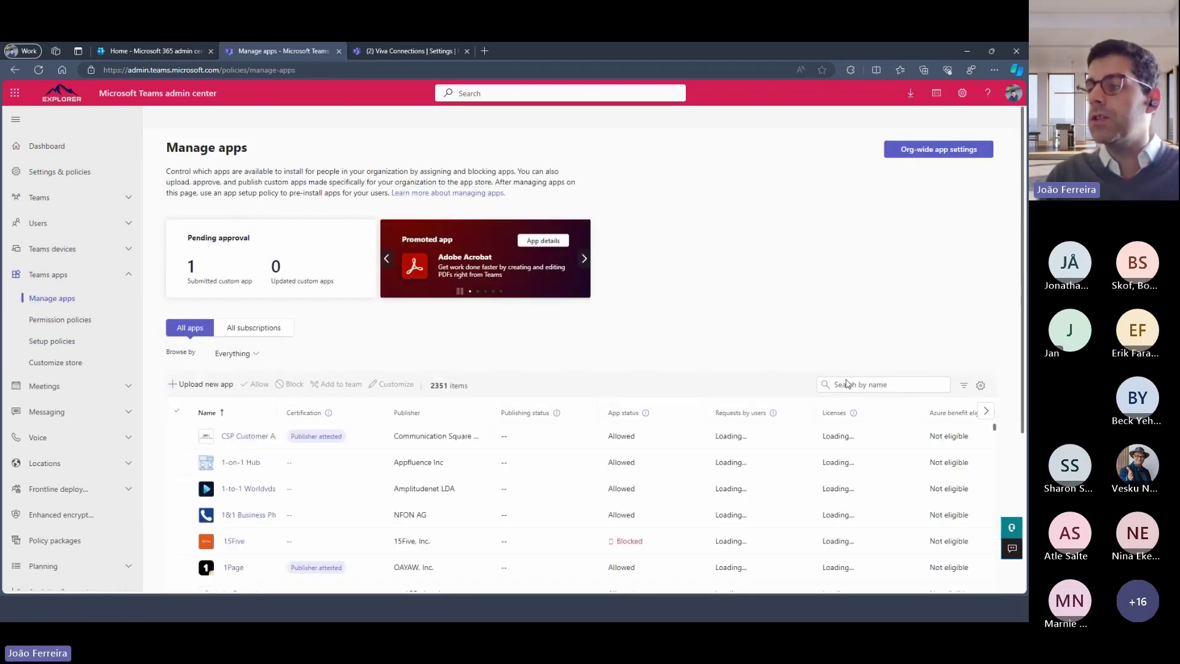
click(847, 384)
text(viv)
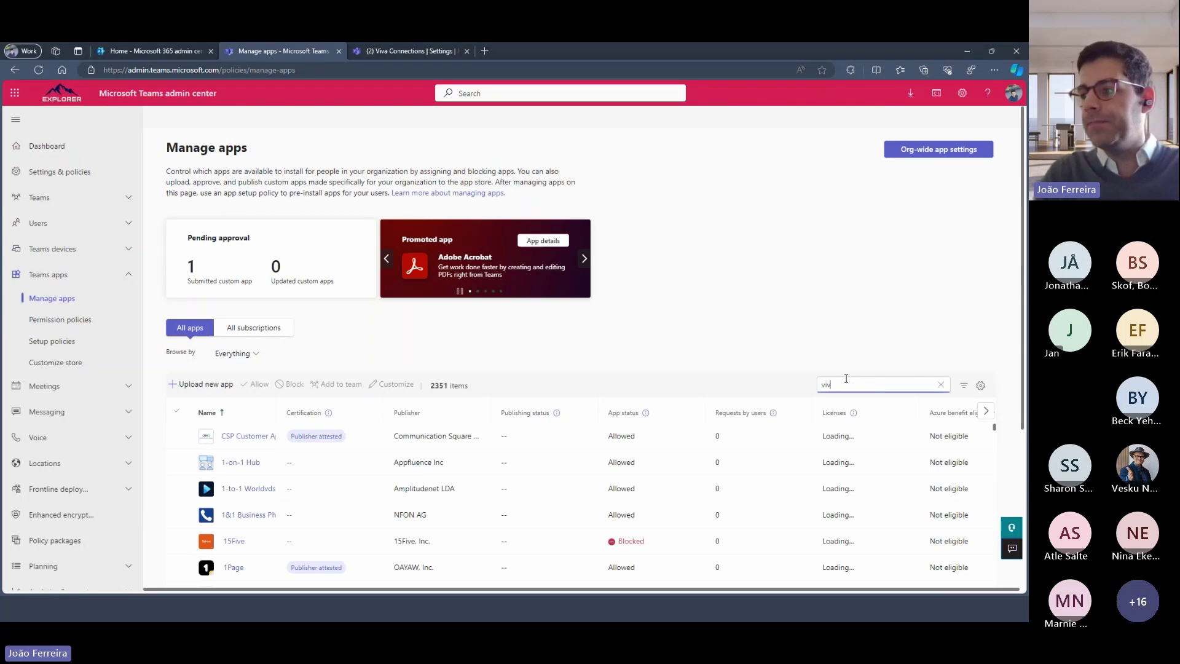
text(a connections)
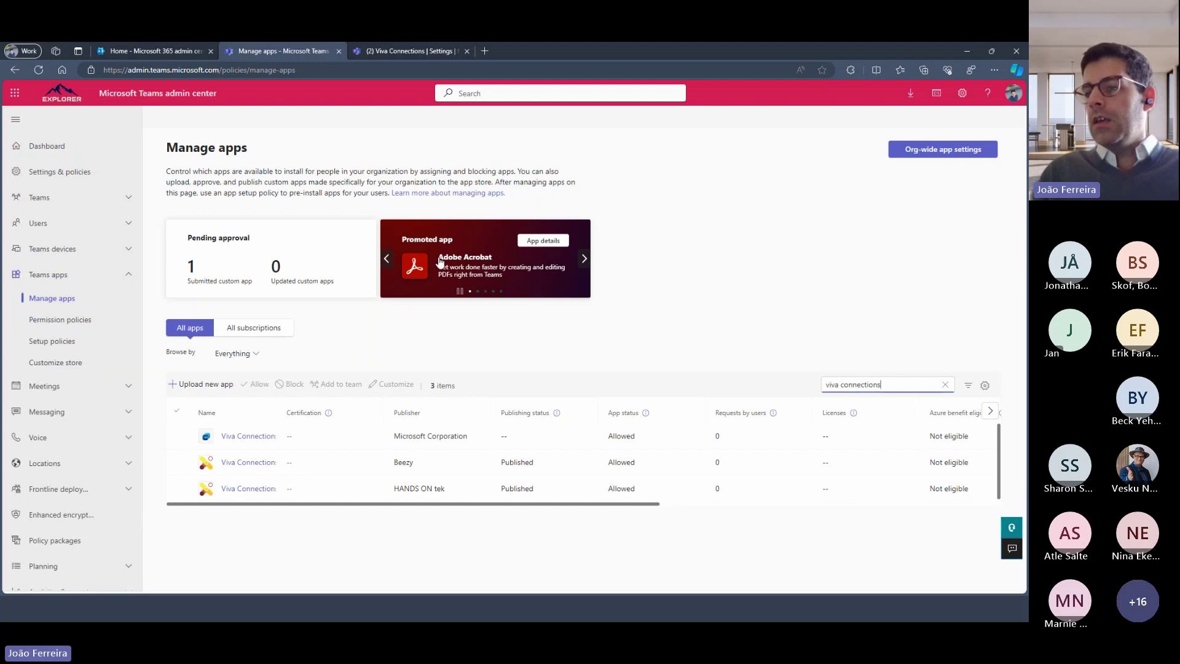
click(252, 436)
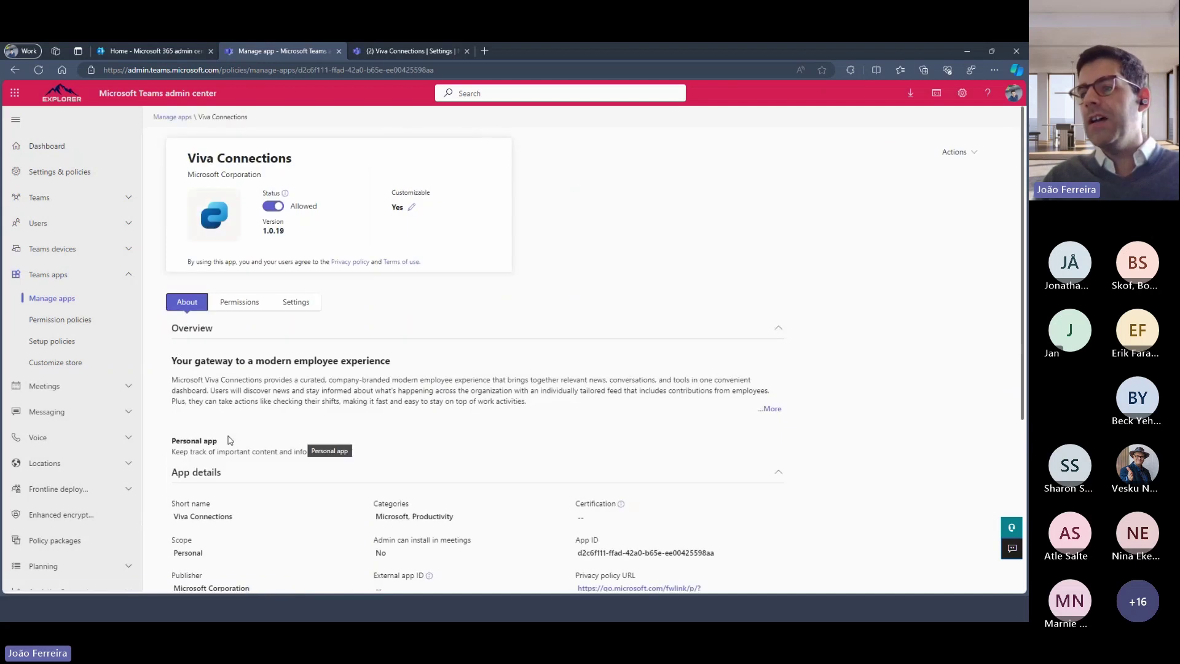
drag(397, 187, 185, 163)
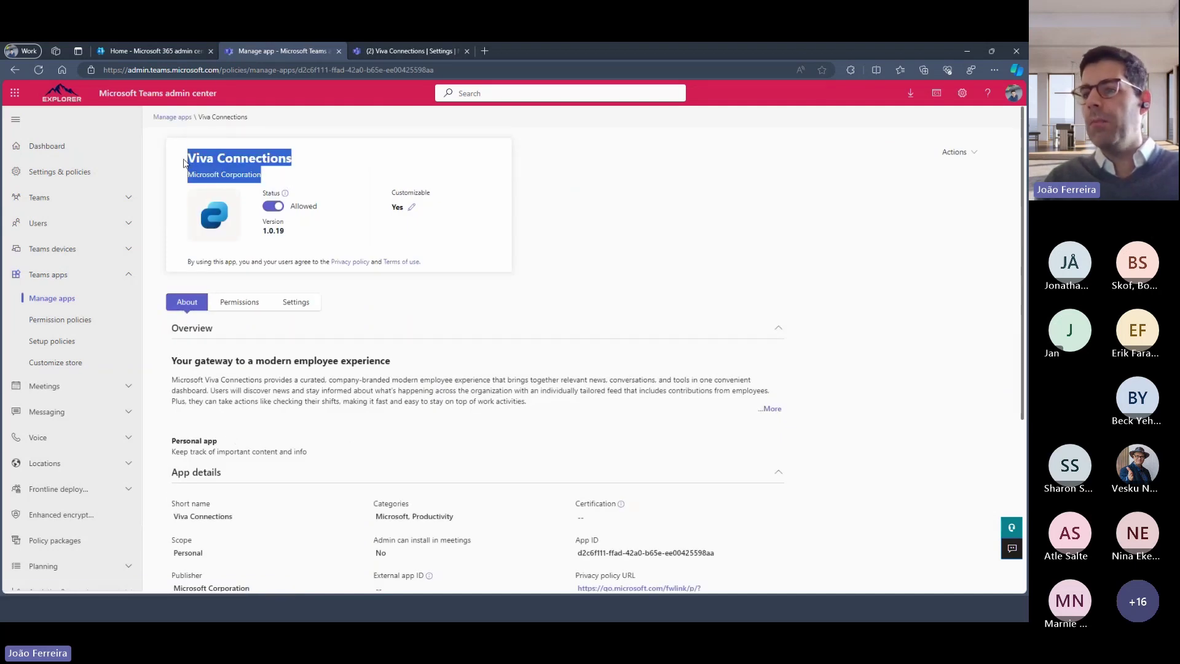
click(561, 213)
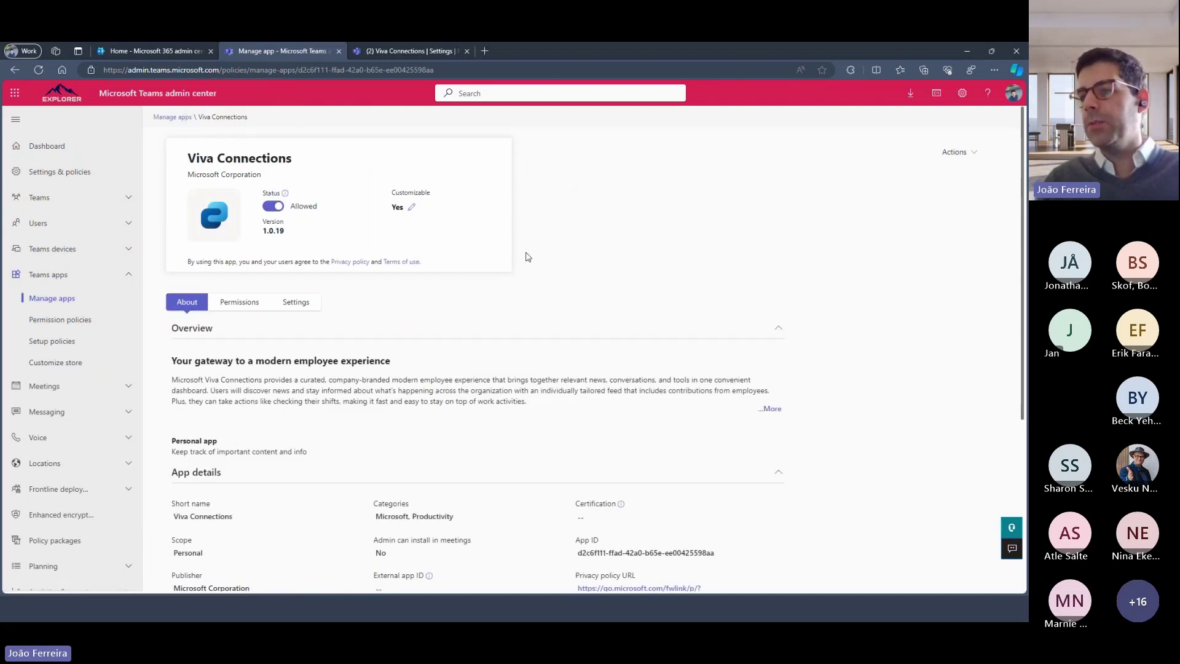
Open the Viva Connections app's customization, try Explorer as its short name, and clear the name again
click(414, 209)
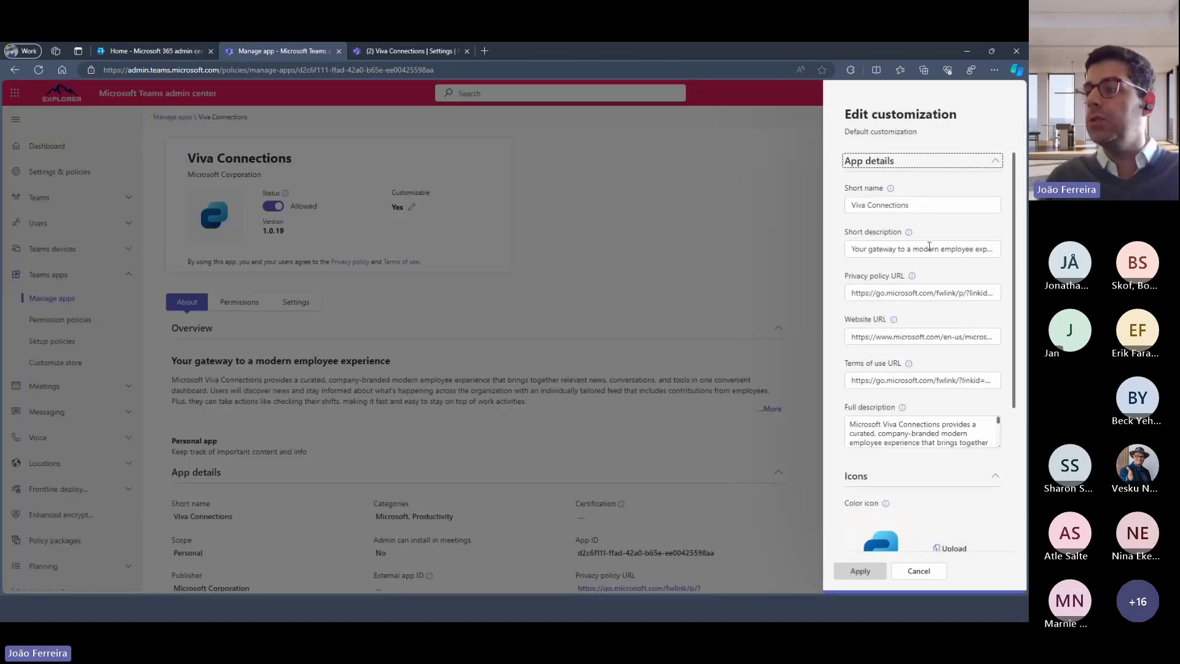
triple_click(958, 203)
text(E)
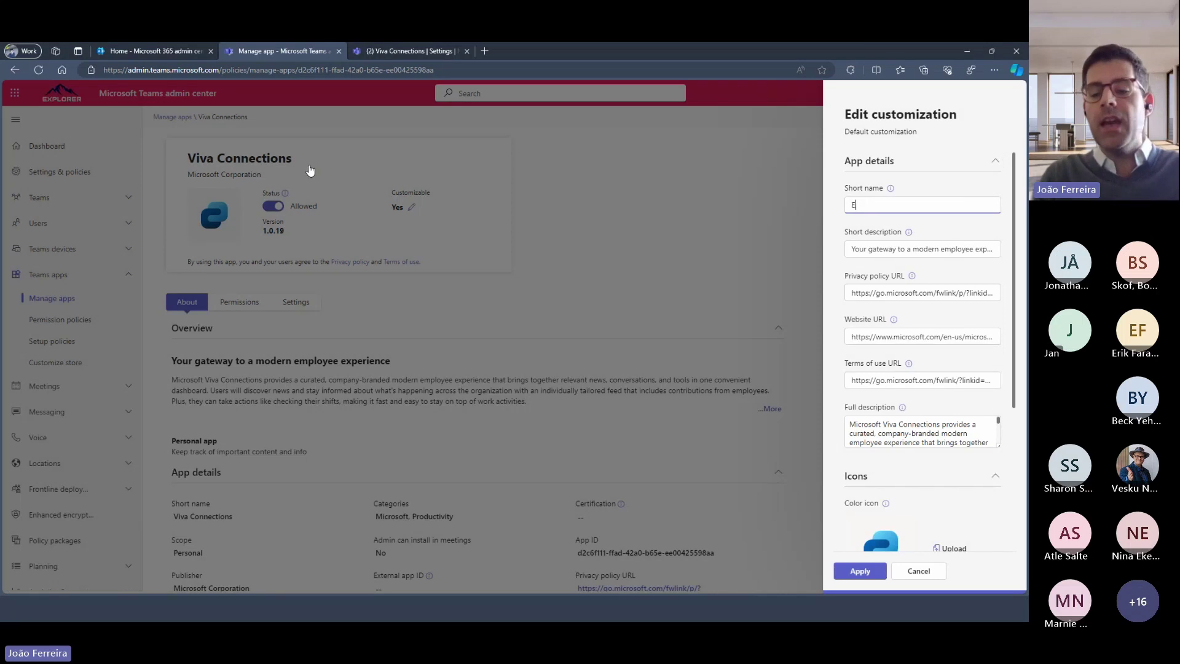
text(xplor)
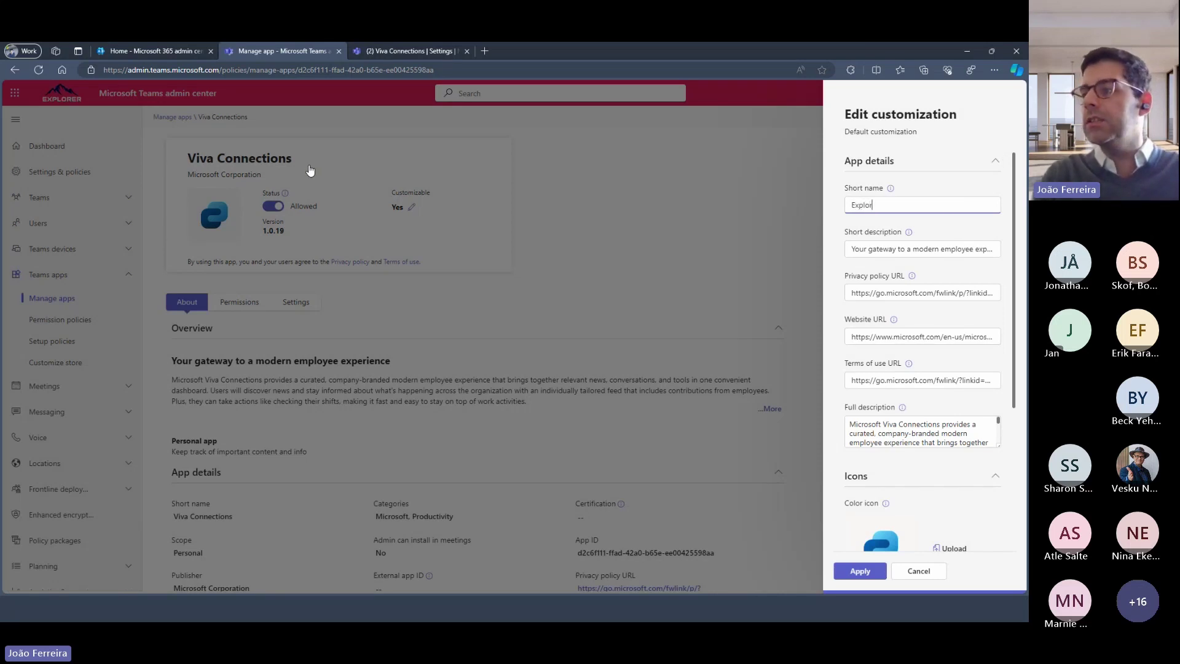
text(er)
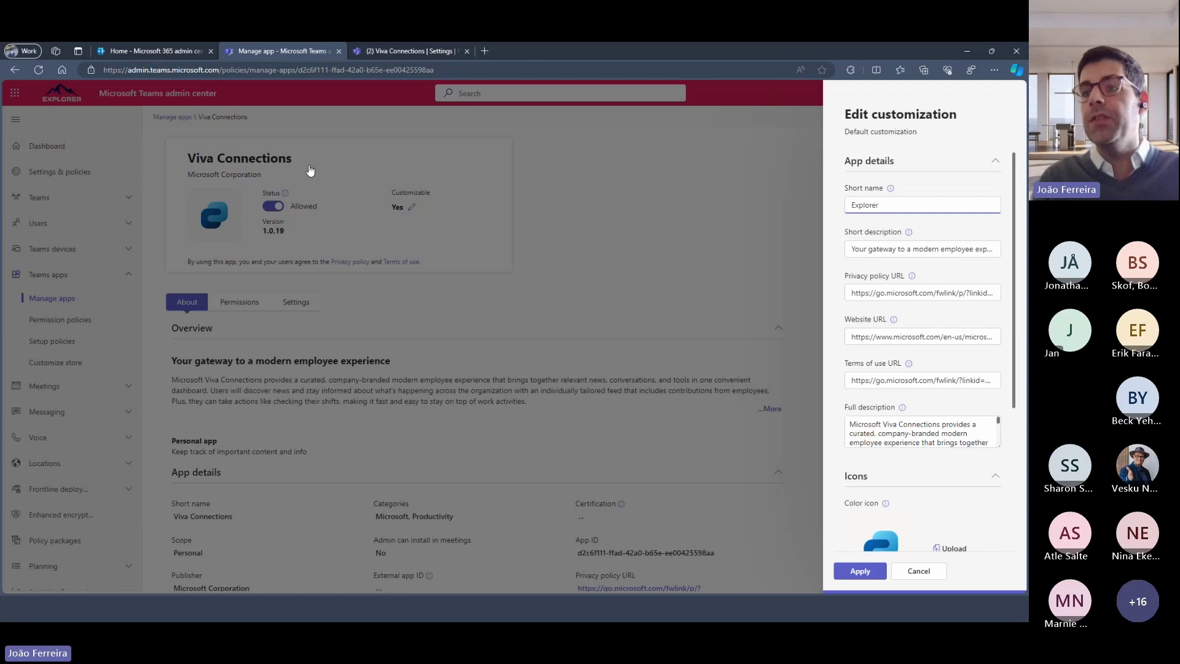
key(BackSpace)
key(BackSpace)
key(BackSpace)
key(BackSpace)
key(BackSpace)
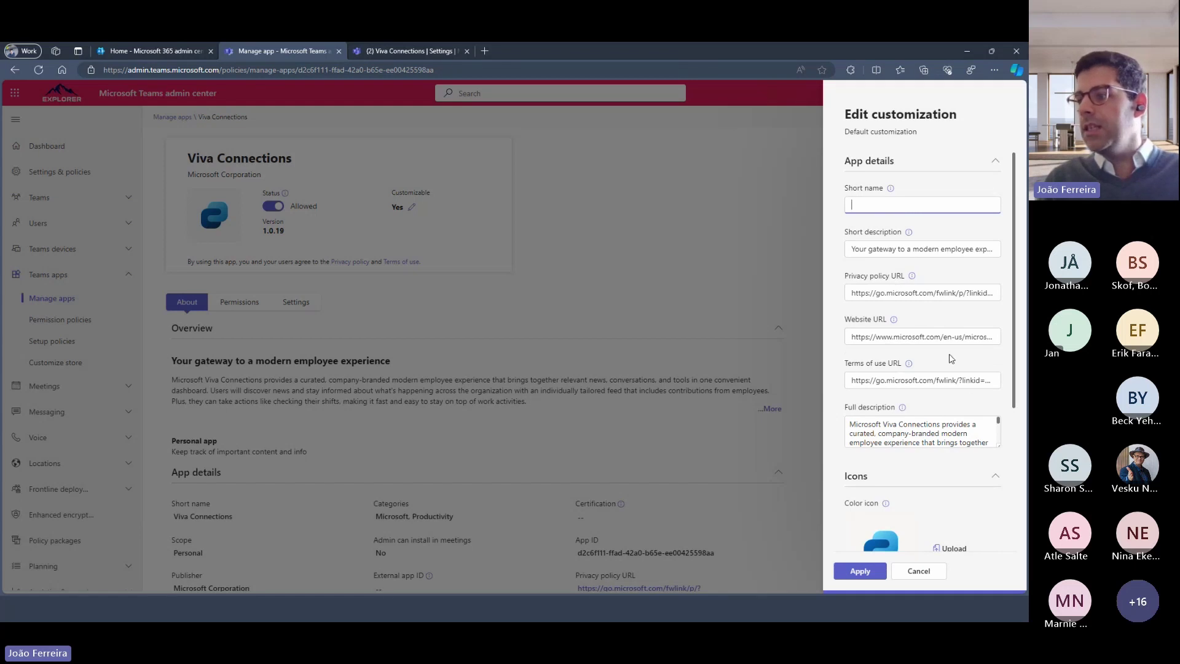
Review the app's color icon, outline icon and accent color options, and cancel the customization
scroll(951, 358, down, 3)
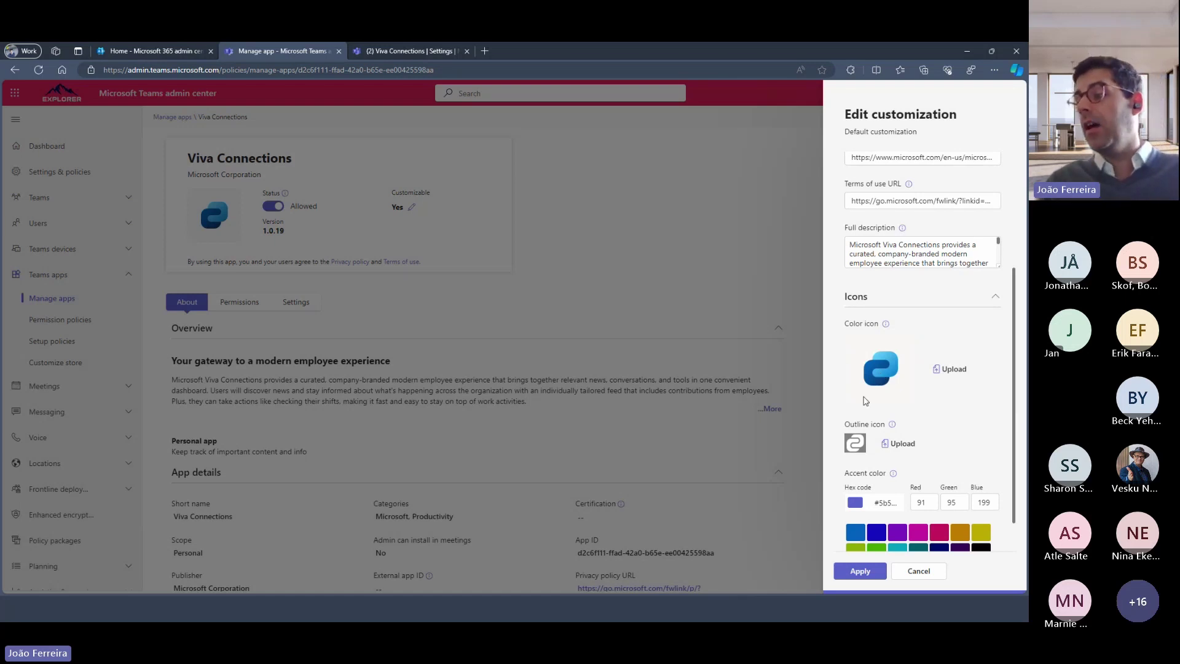
scroll(944, 359, down, 1)
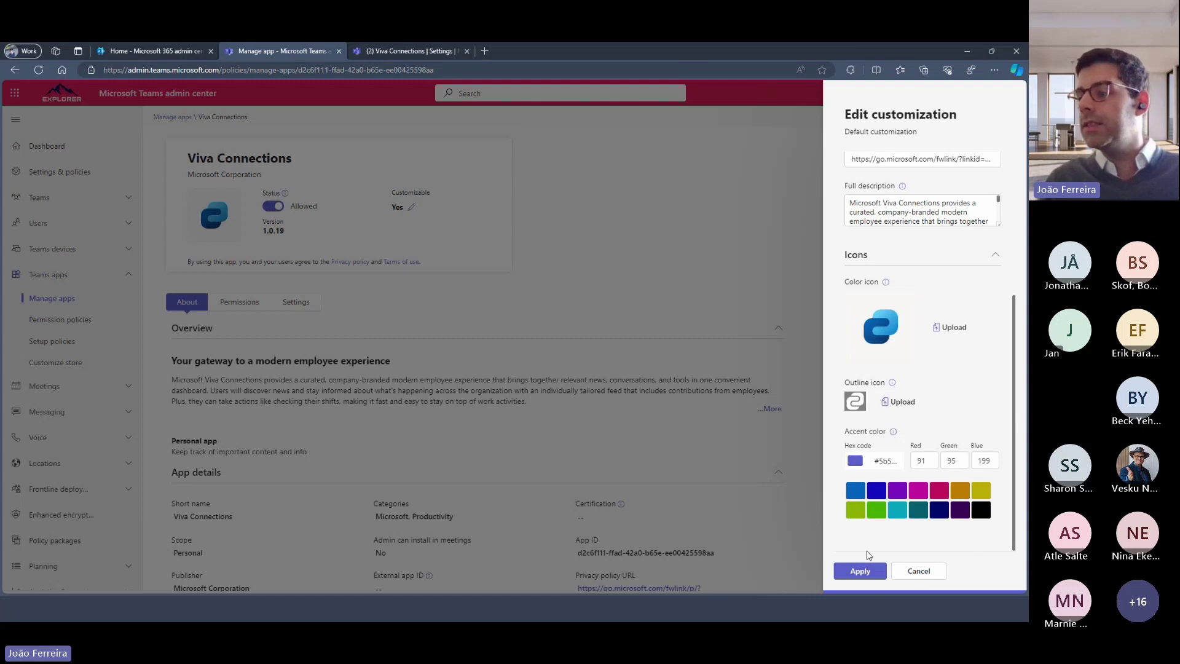
click(919, 573)
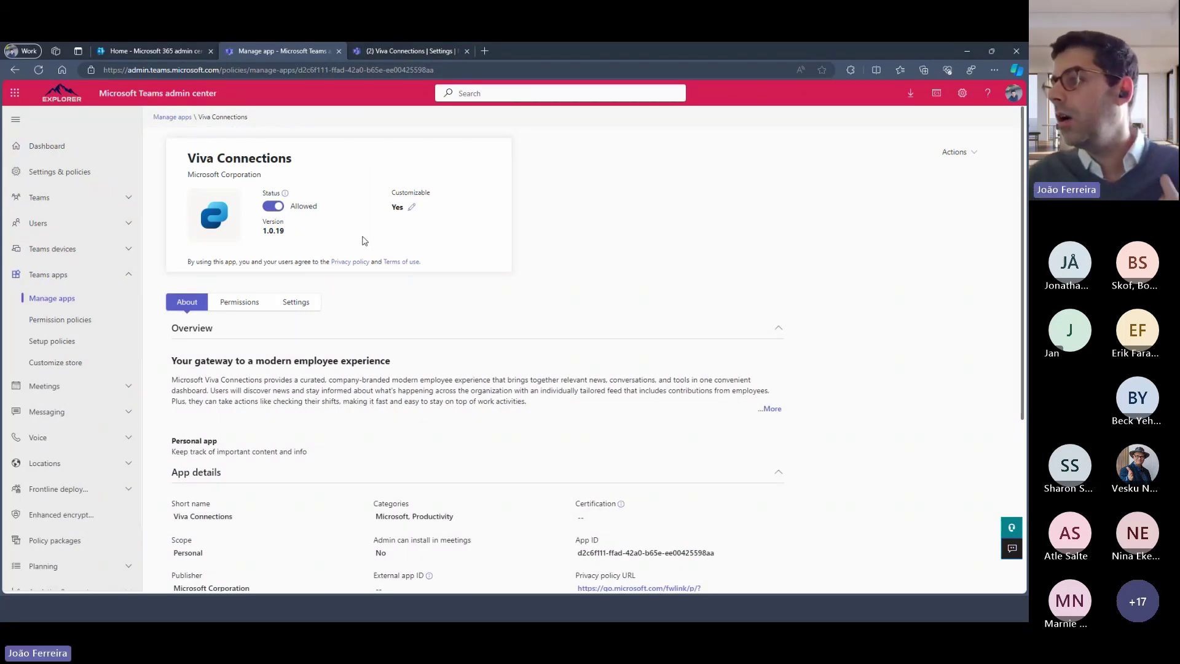
click(966, 50)
key(Right)
key(Right)
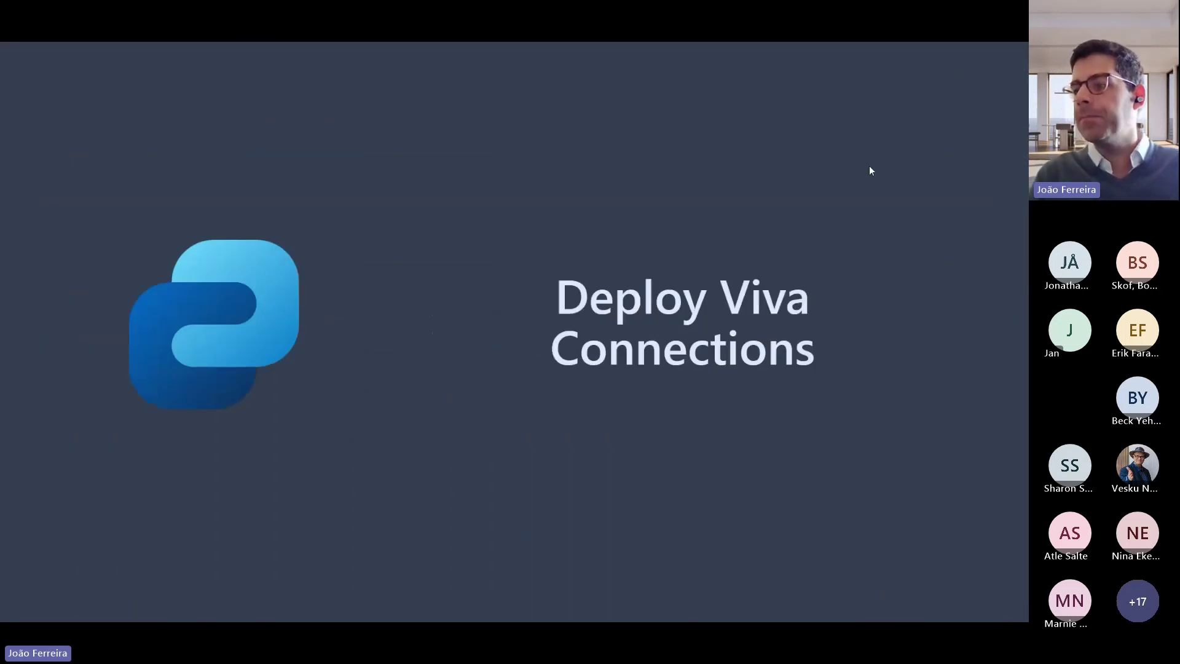
key(Right)
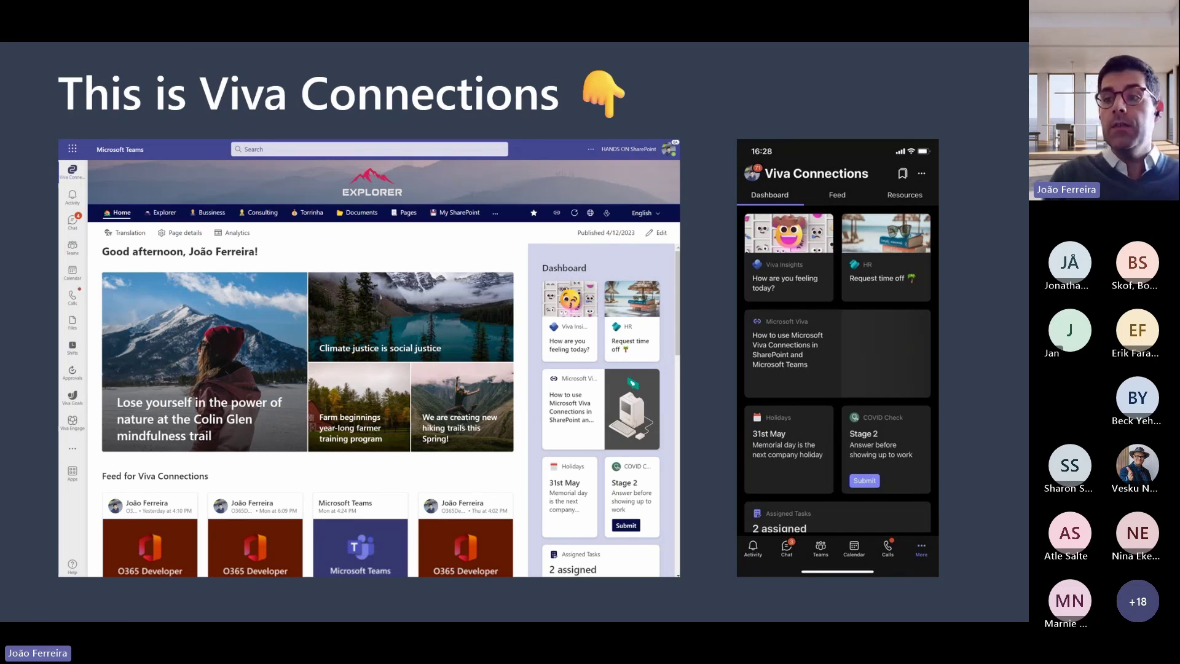
key(Right)
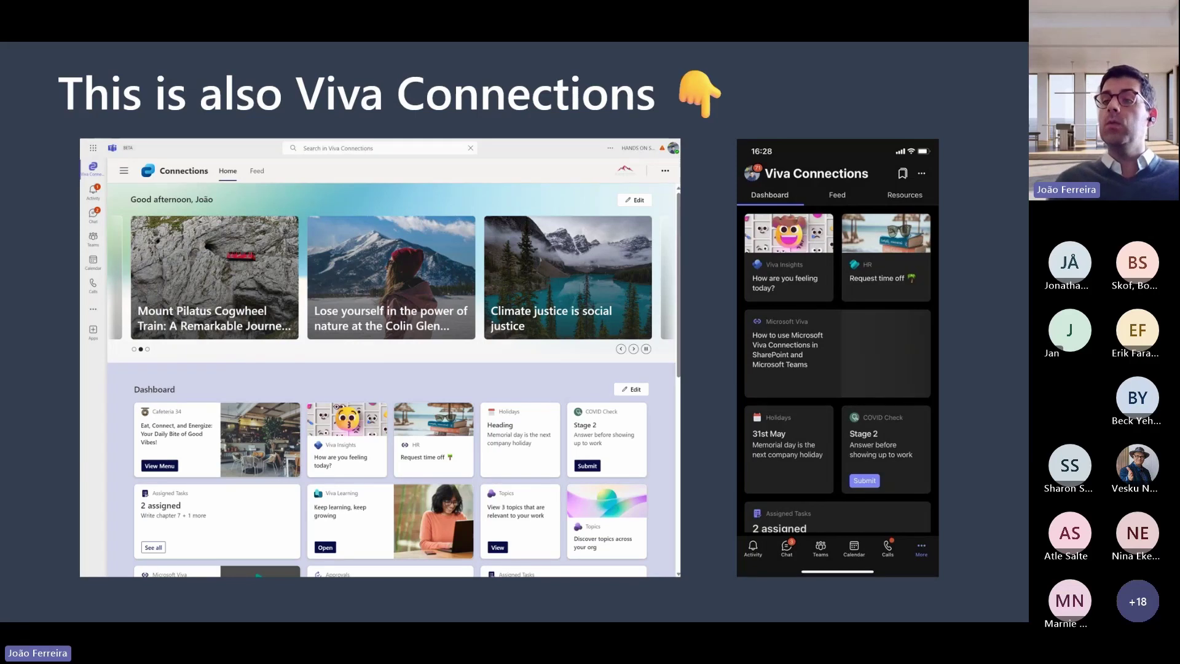